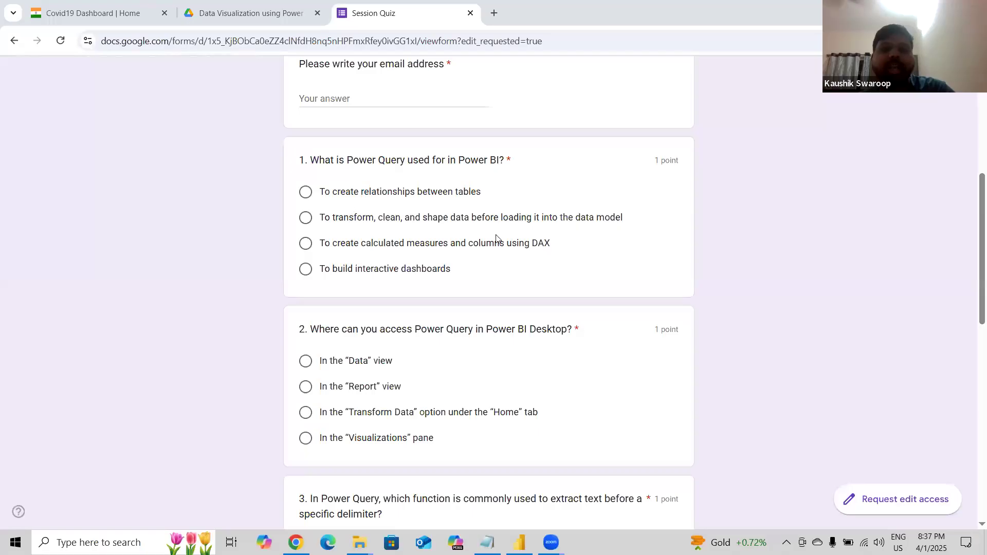
# Answer question 1 with "To transform, clean, and shape data before loading it into the data model".
pyautogui.click(305, 219)
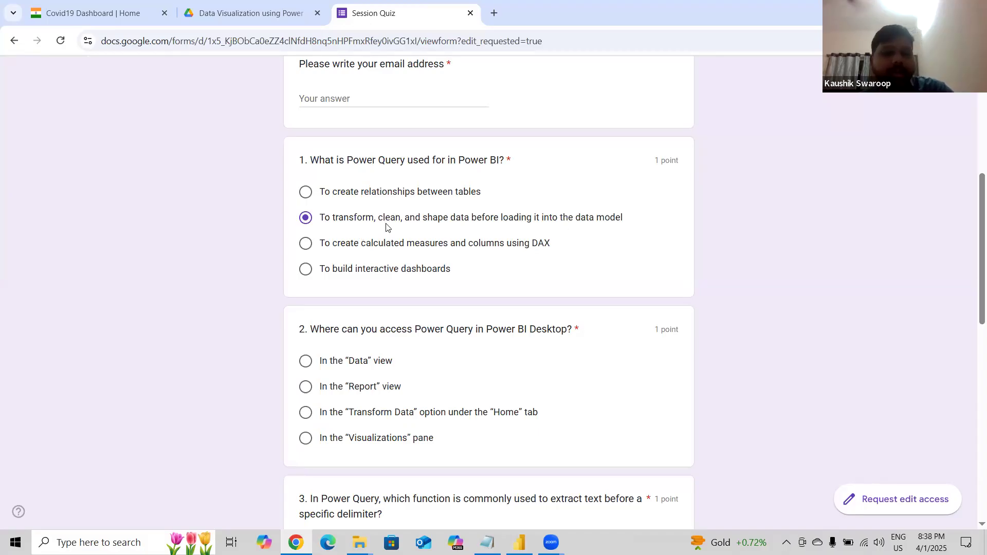
pyautogui.scroll(-1, 355, 347)
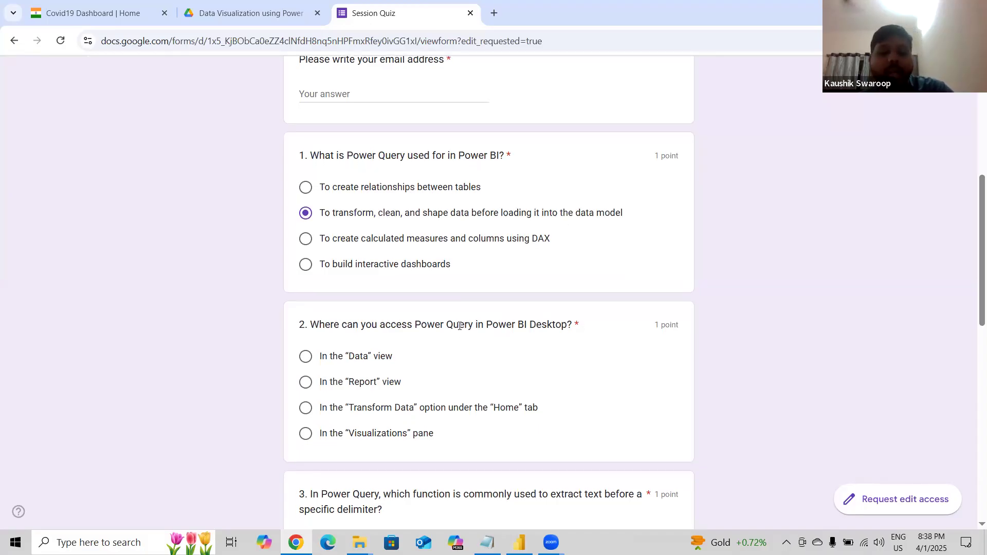
# Answer question 2 with "In the 'Transform Data' option under the 'Home' tab".
pyautogui.moveTo(403, 326); pyautogui.dragTo(570, 329)
pyautogui.click(534, 336)
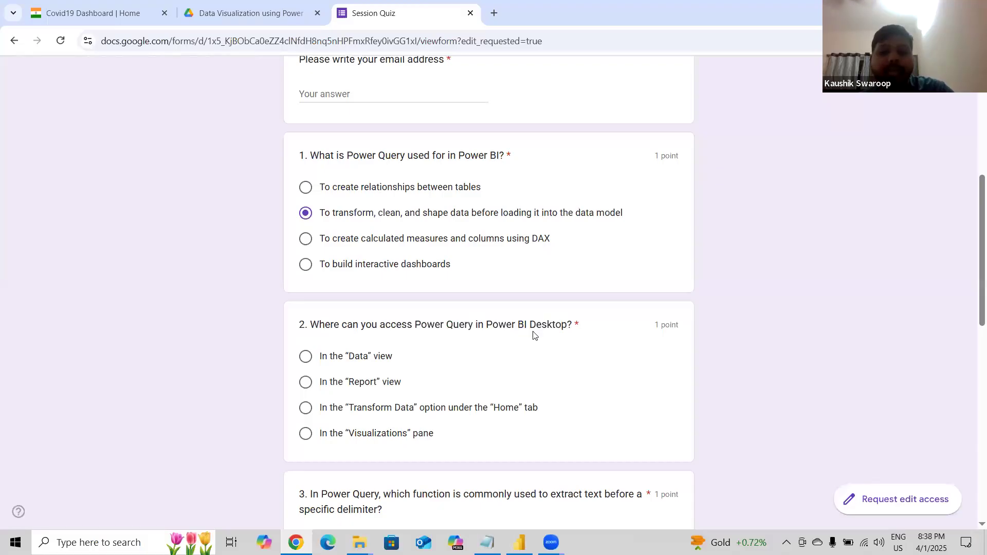
pyautogui.scroll(-2, 533, 335)
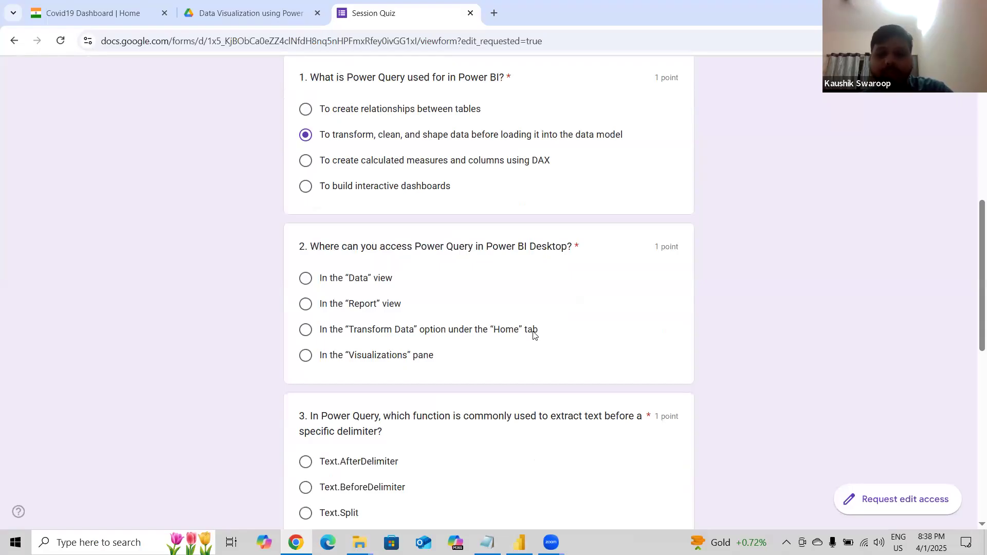
pyautogui.click(304, 337)
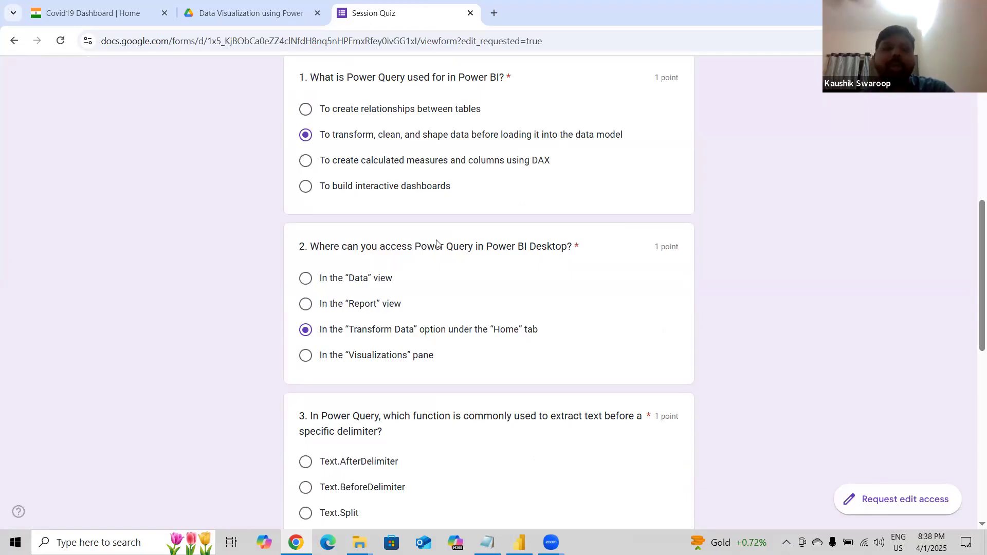
pyautogui.moveTo(415, 246); pyautogui.dragTo(591, 246)
pyautogui.click(494, 322)
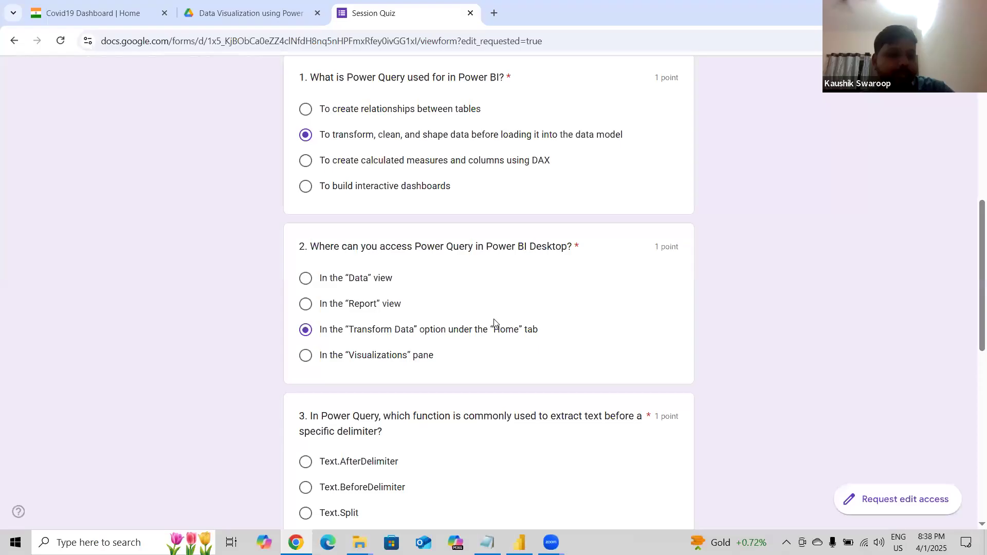
pyautogui.scroll(-2, 493, 322)
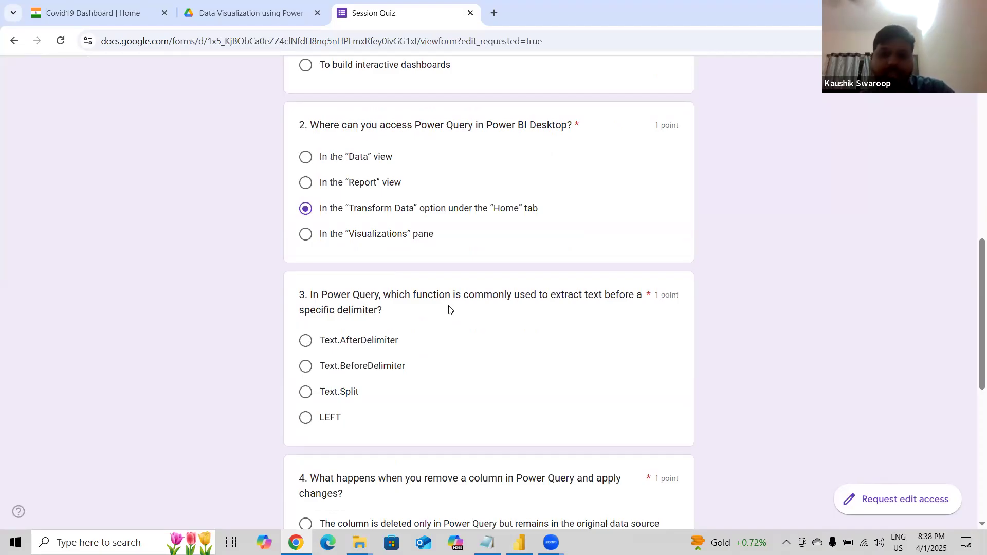
# Answer question 3 with Text.BeforeDelimiter.
pyautogui.doubleClick(625, 292)
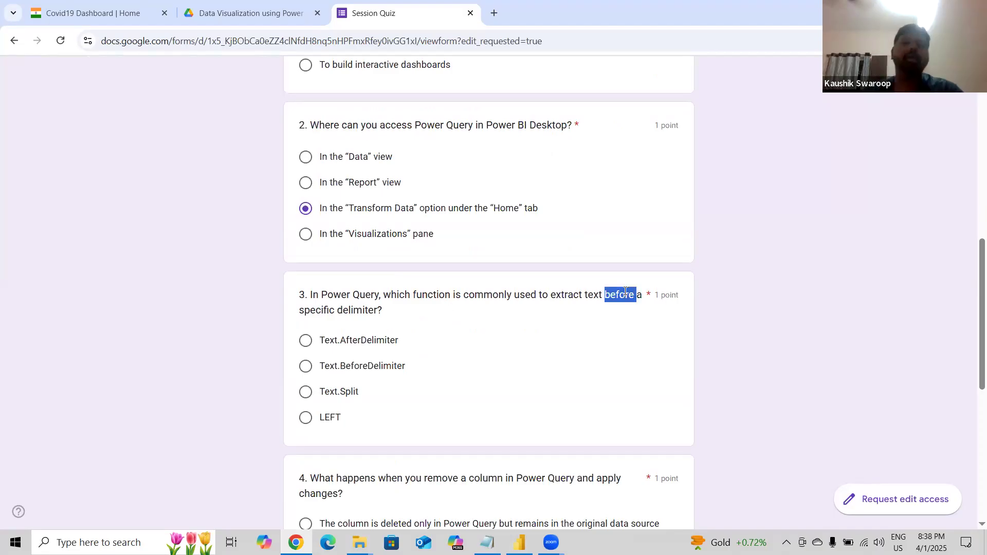
pyautogui.click(309, 372)
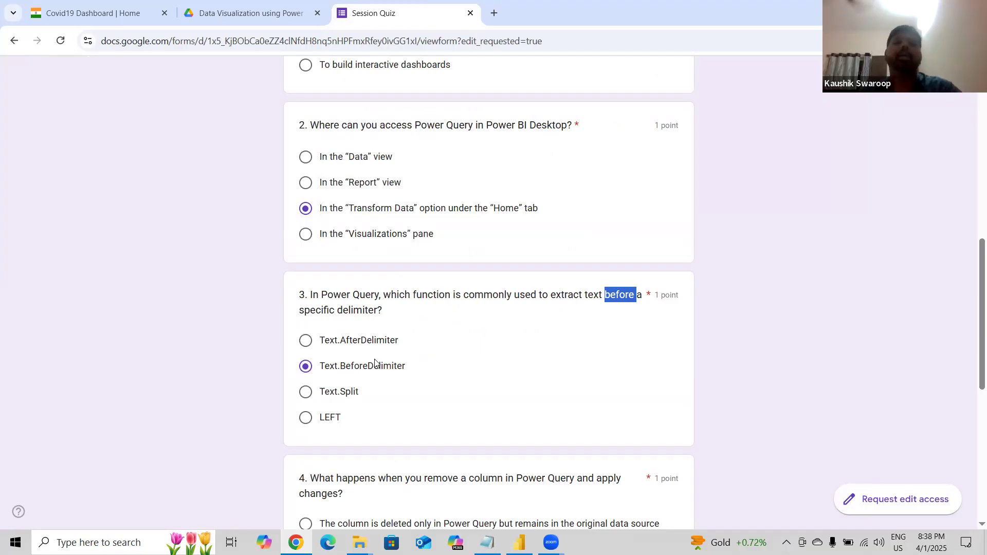
pyautogui.scroll(-3, 375, 363)
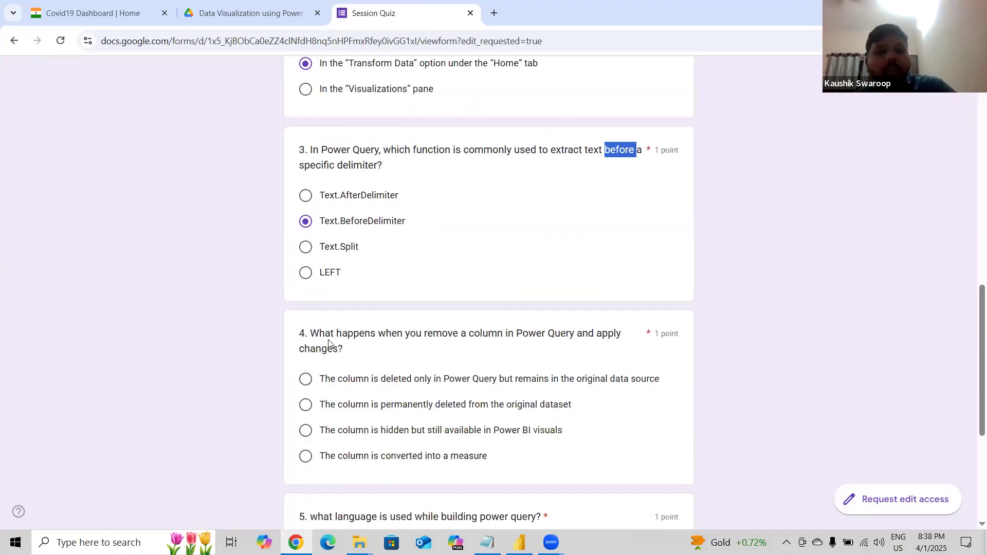
# Answer question 4 with "The column is deleted only in Power Query but remains in the original data source".
pyautogui.moveTo(343, 350); pyautogui.dragTo(327, 339)
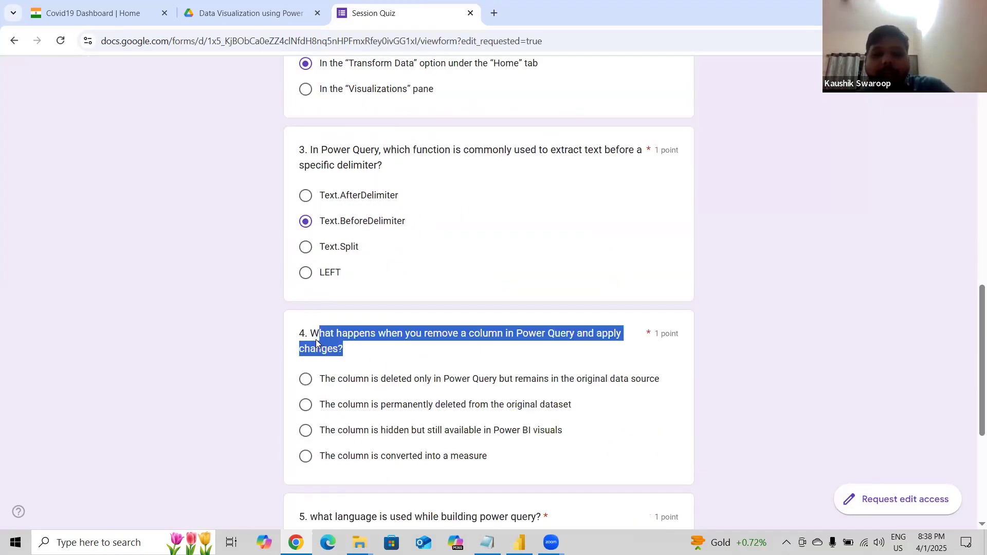
pyautogui.click(315, 339)
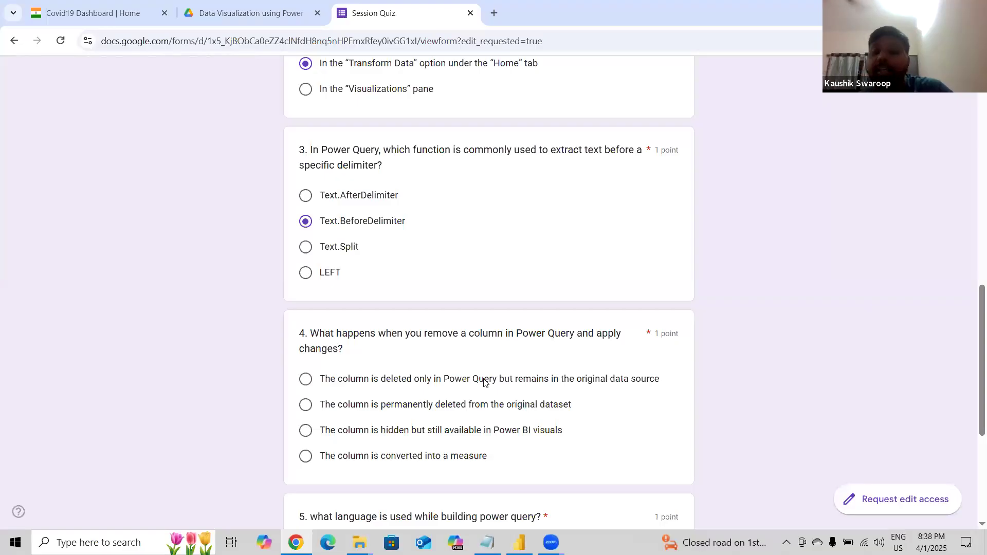
pyautogui.click(310, 383)
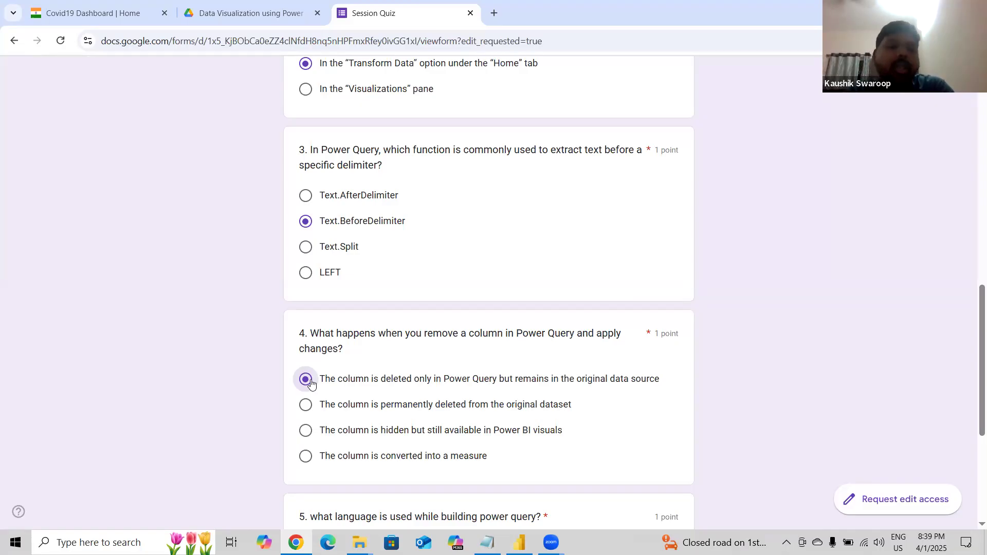
pyautogui.moveTo(317, 379); pyautogui.dragTo(663, 383)
pyautogui.click(663, 383)
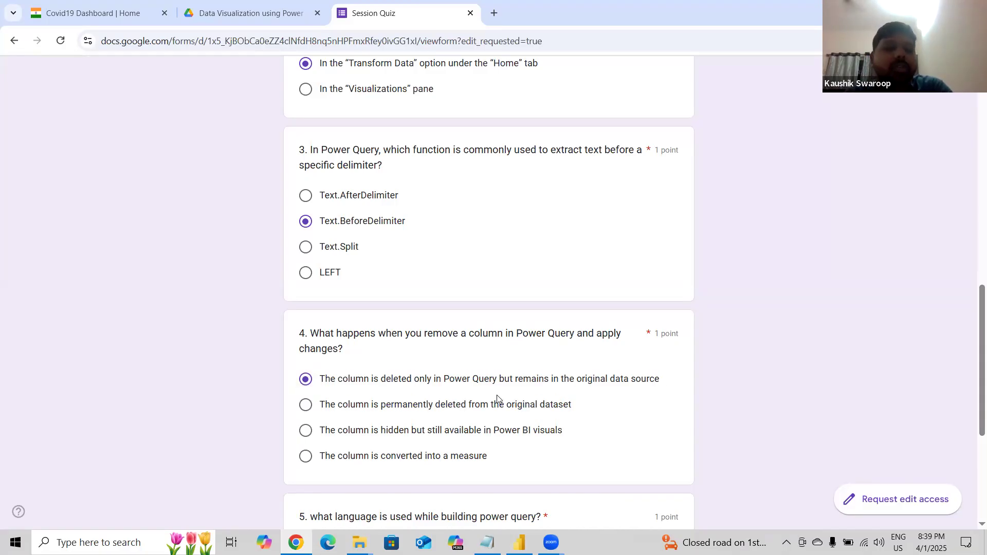
pyautogui.scroll(-3, 498, 399)
# Answer question 5 with M language and return to the top of the quiz.
pyautogui.moveTo(312, 349); pyautogui.dragTo(549, 353)
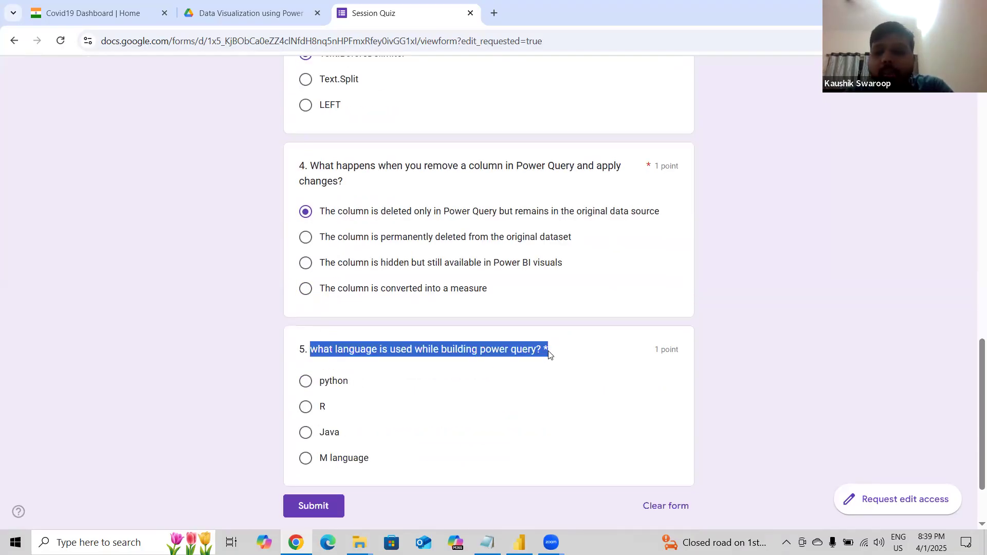
pyautogui.click(550, 354)
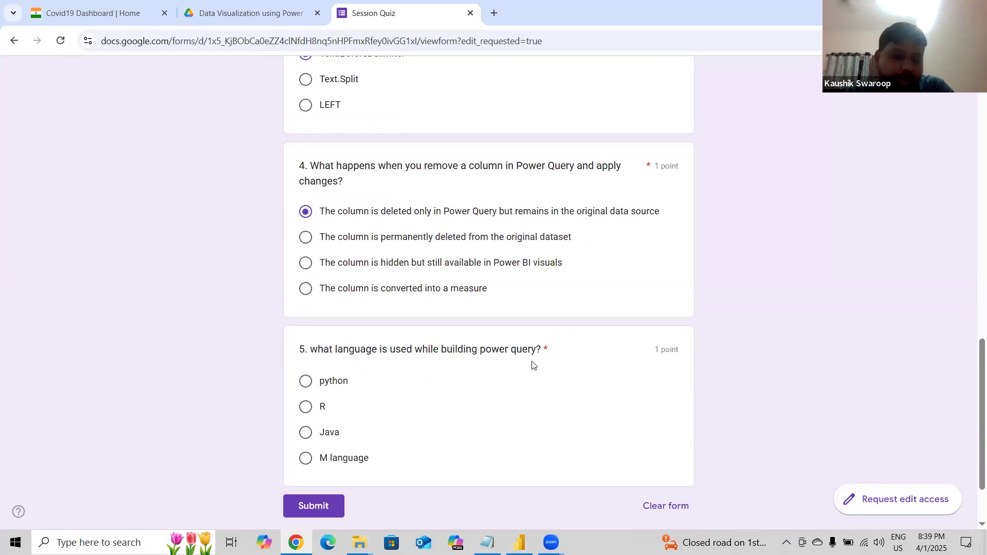
pyautogui.click(306, 459)
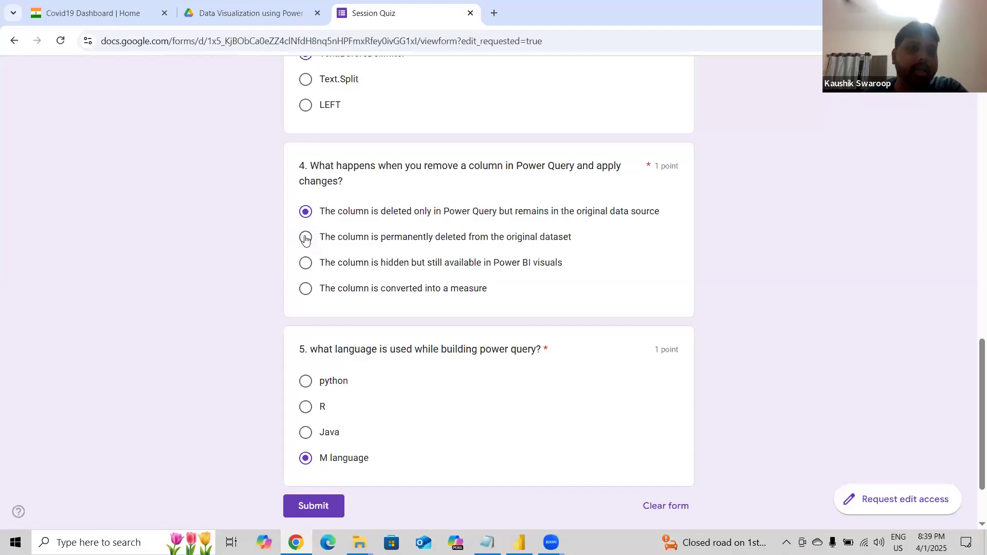
pyautogui.scroll(10, 305, 239)
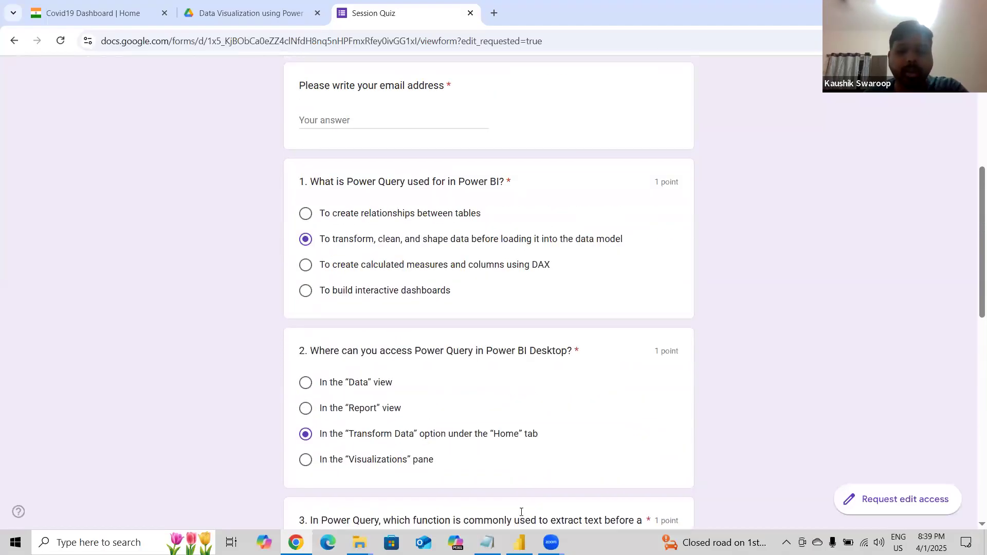
# Switch to Power BI Desktop and start a blank report.
pyautogui.click(520, 543)
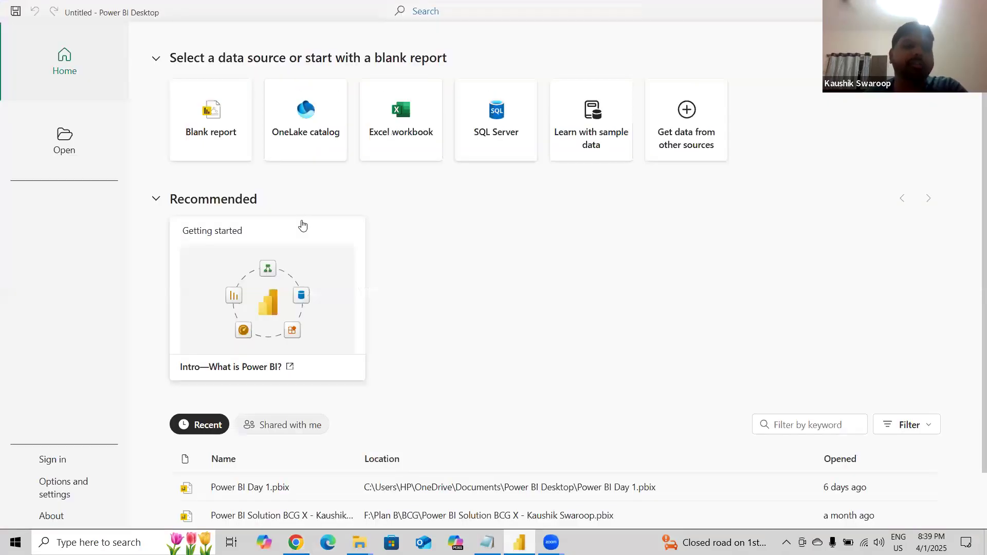
pyautogui.click(214, 136)
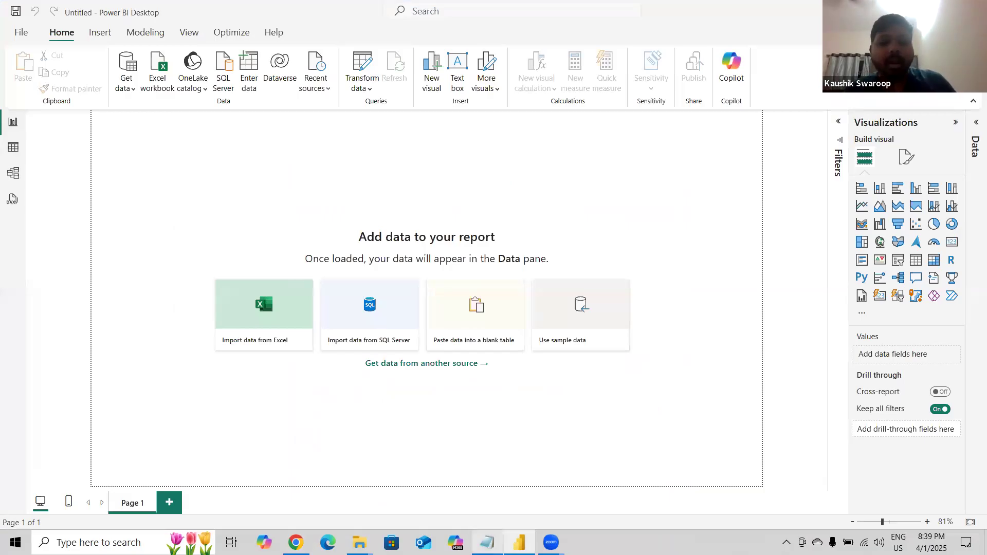
# Select the Dataset link line in the PBI notes file, then minimize the notes window.
pyautogui.click(487, 543)
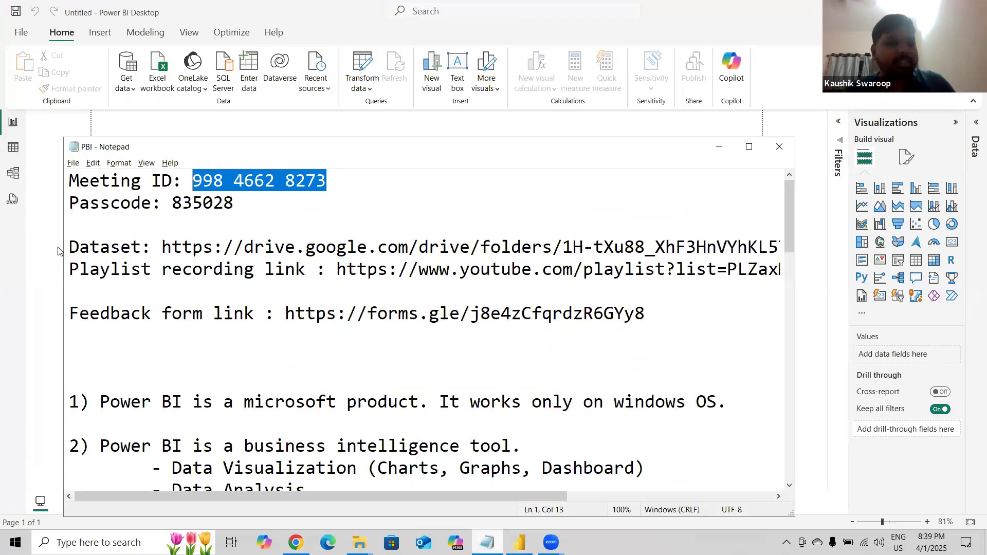
pyautogui.moveTo(69, 247); pyautogui.dragTo(77, 260)
pyautogui.click(74, 253)
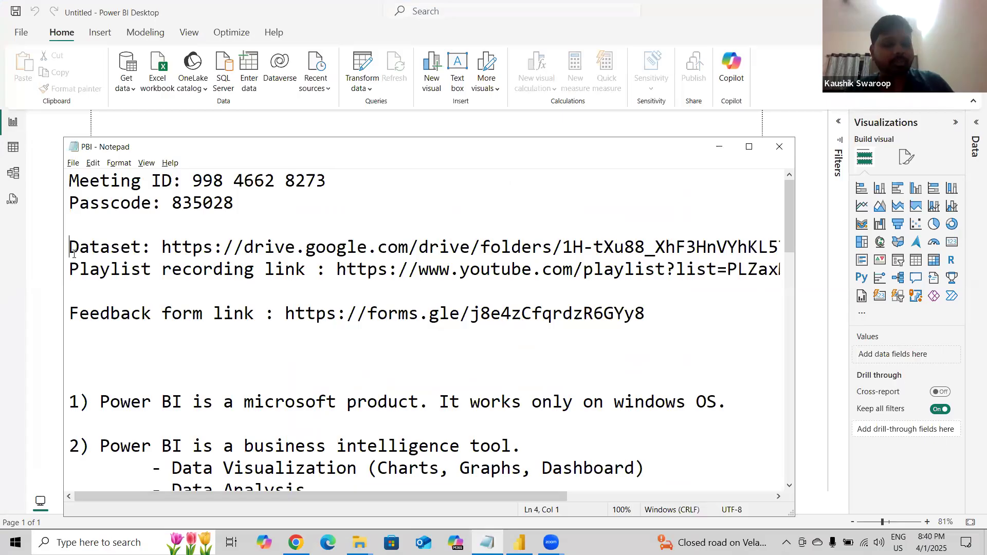
pyautogui.tripleClick(74, 254)
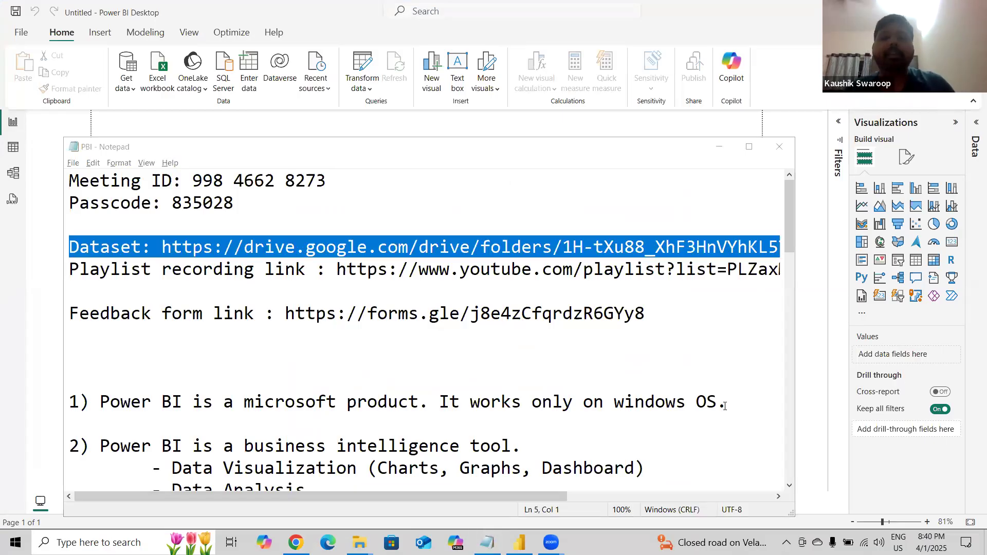
pyautogui.click(732, 148)
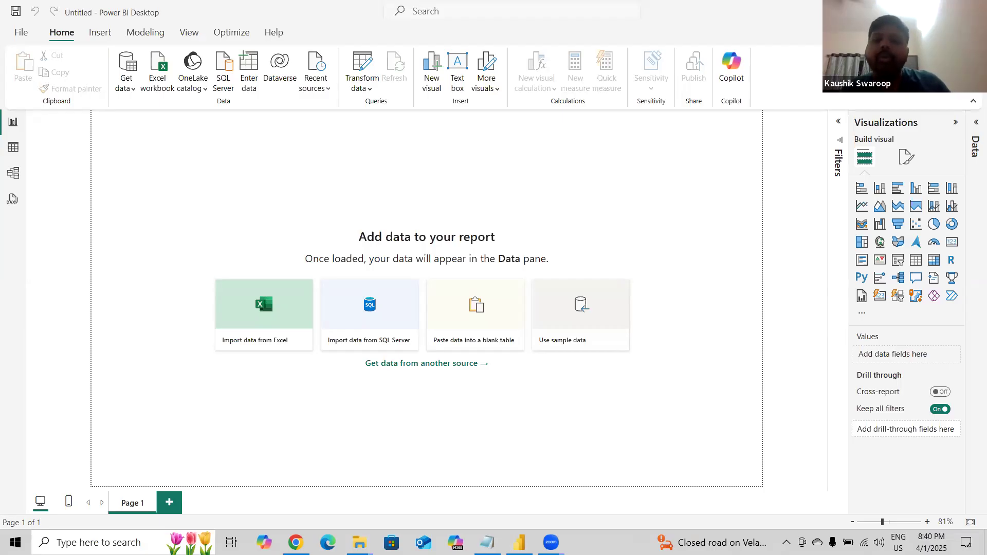
# Open the Drive folder holding the Power Query dataset files.
pyautogui.click(295, 542)
pyautogui.click(251, 13)
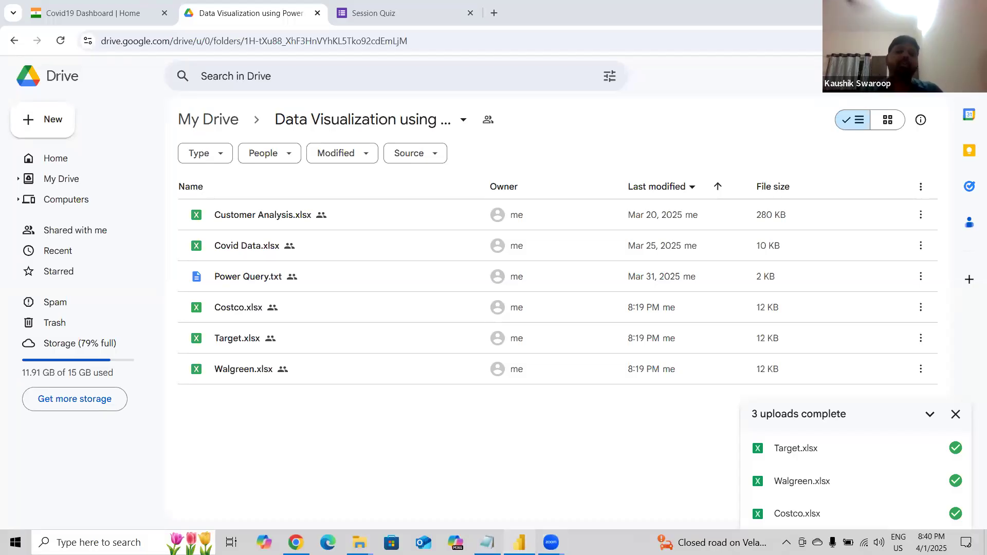
# Browse Sunstone Materials on drive F: and open the Power Query Files folder.
pyautogui.click(520, 543)
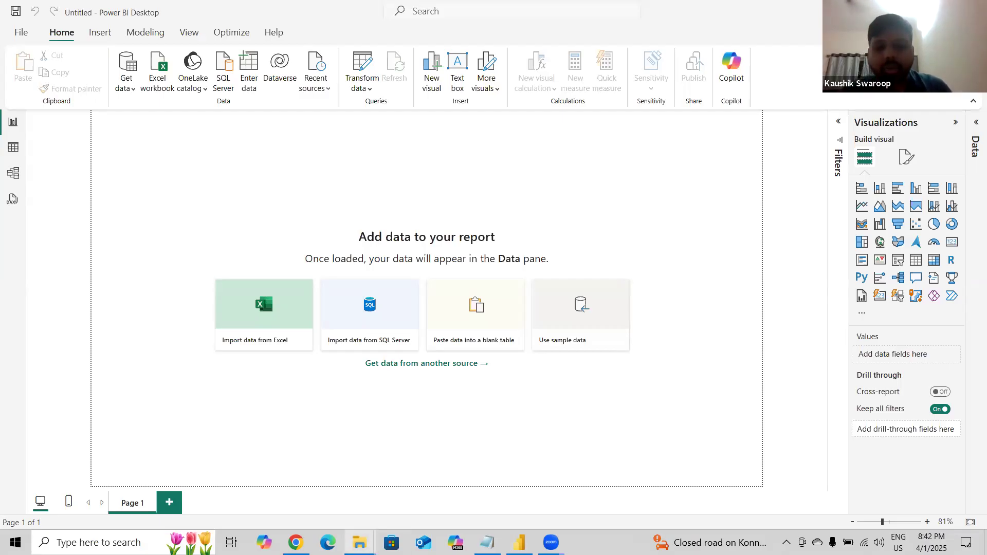
pyautogui.moveTo(367, 540)
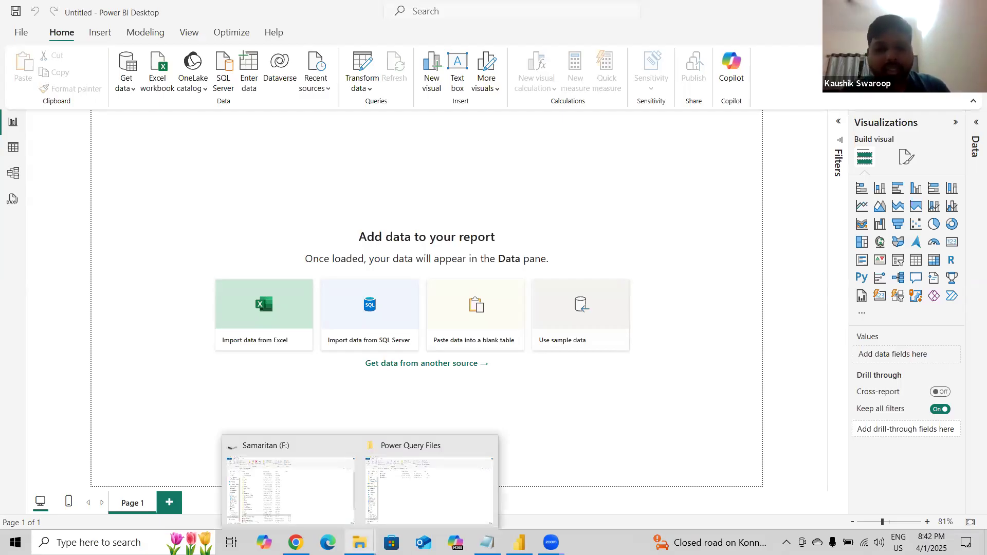
pyautogui.click(381, 510)
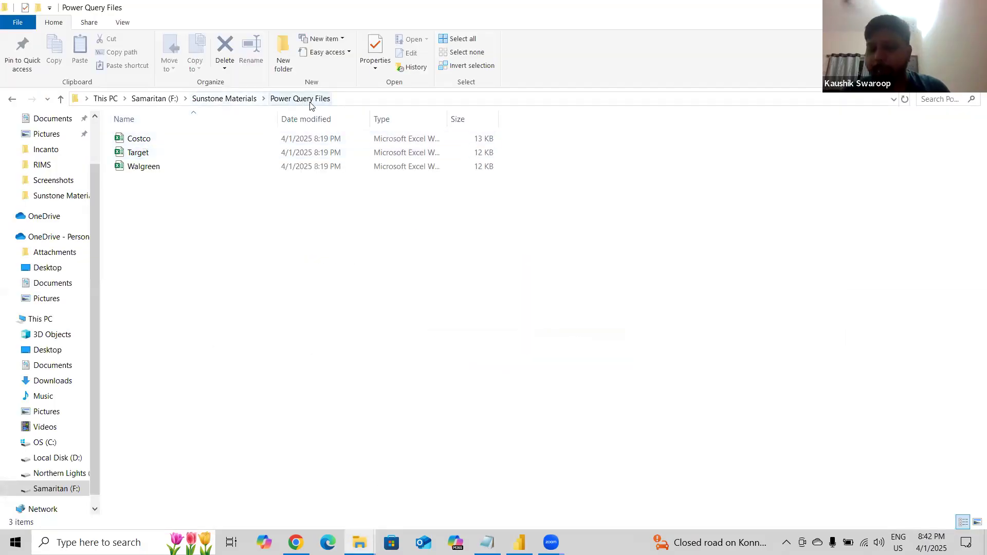
pyautogui.click(225, 99)
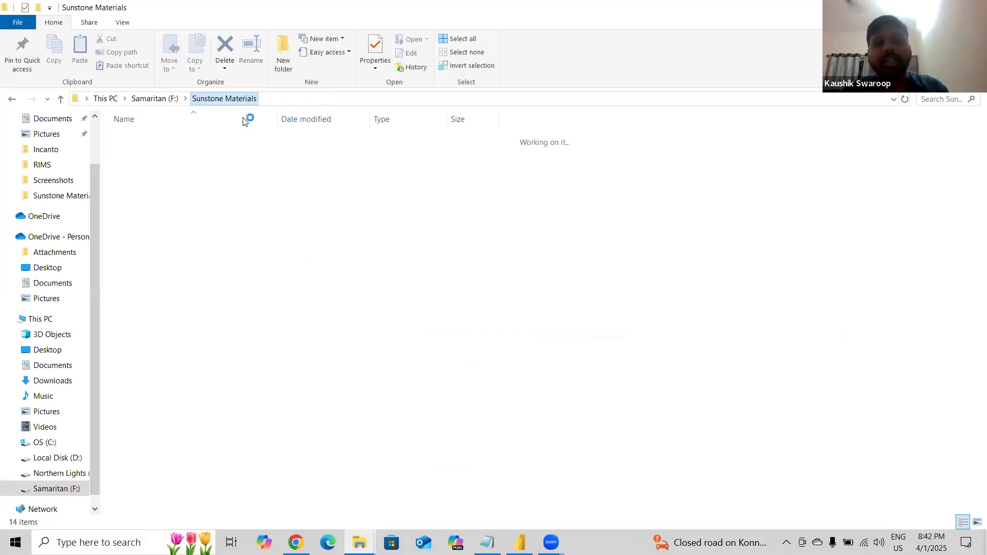
pyautogui.rightClick(188, 369)
pyautogui.moveTo(261, 335)
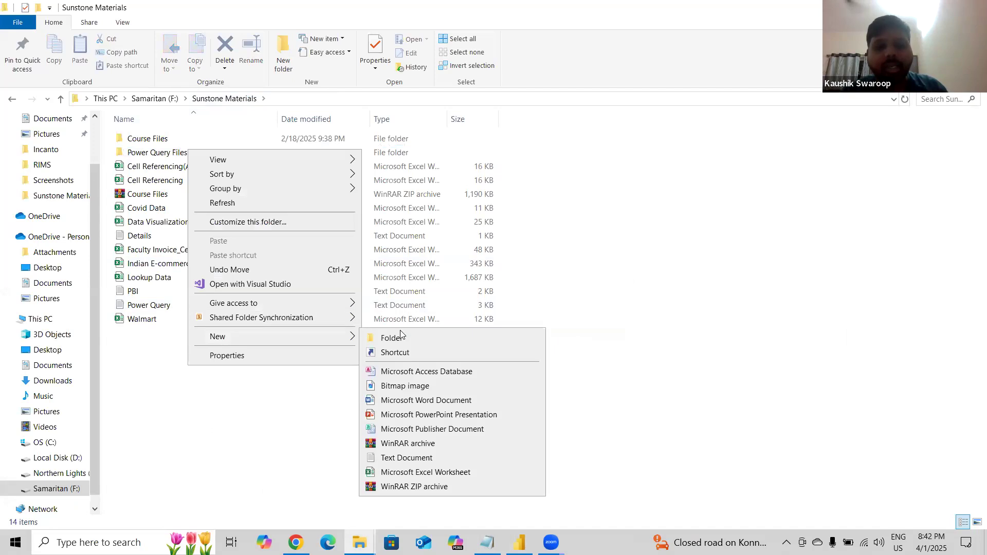
pyautogui.doubleClick(158, 152)
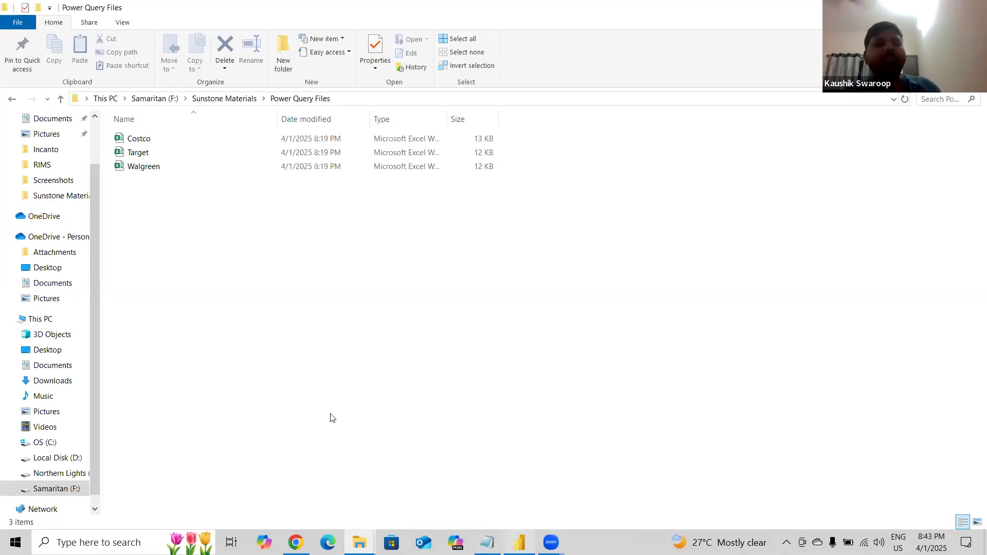
pyautogui.hotkey('alt', 'Tab')
pyautogui.click(126, 87)
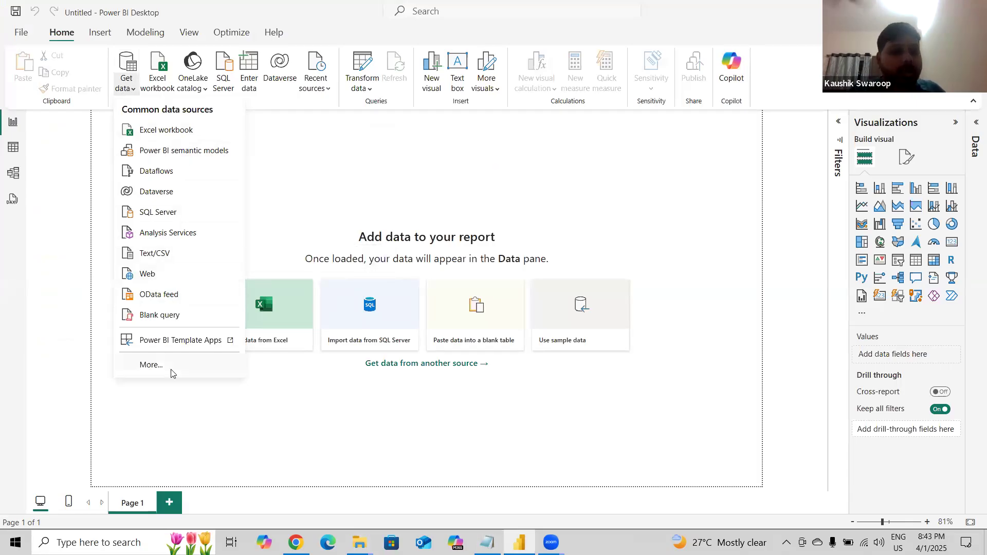
pyautogui.click(153, 369)
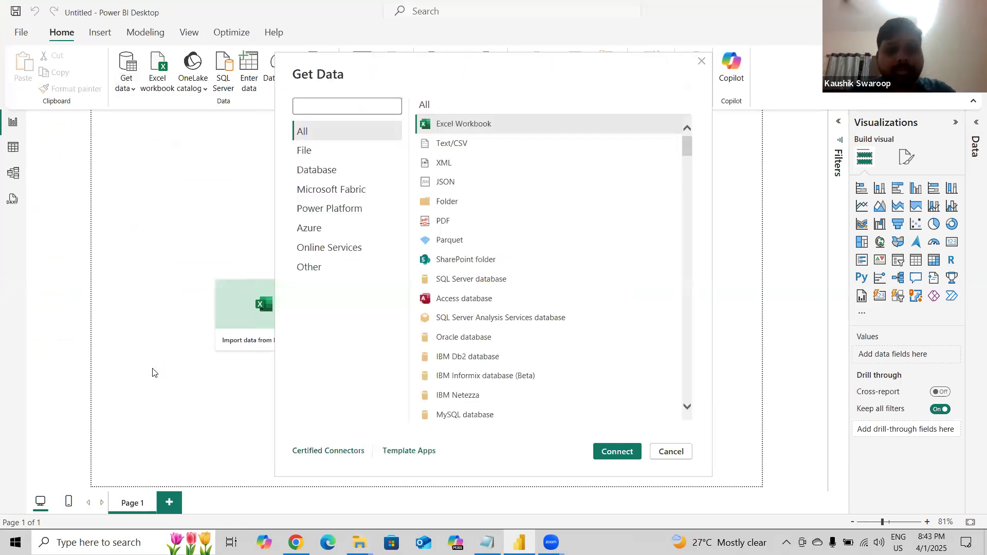
pyautogui.click(687, 456)
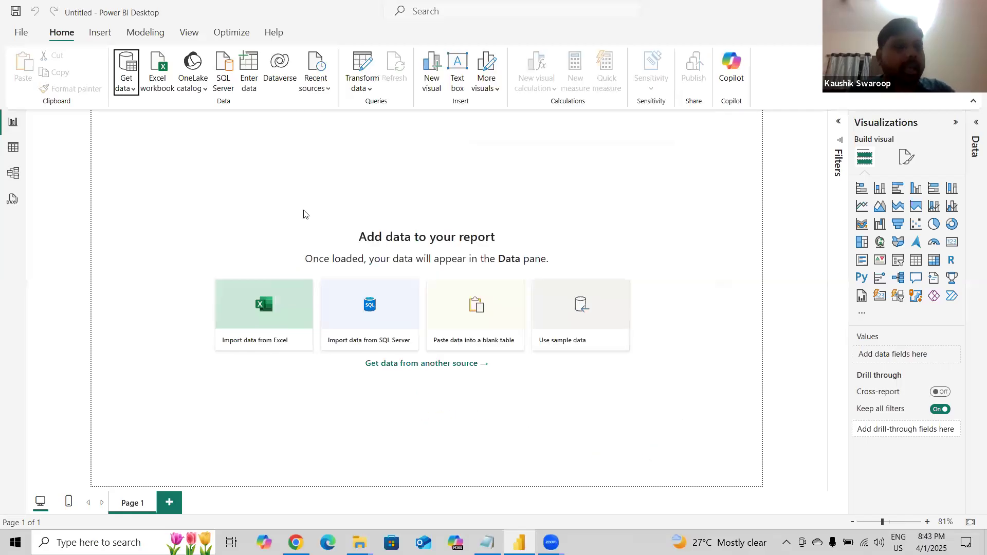
# Browse the connector categories in the Get Data dialog and close it without connecting.
pyautogui.click(134, 90)
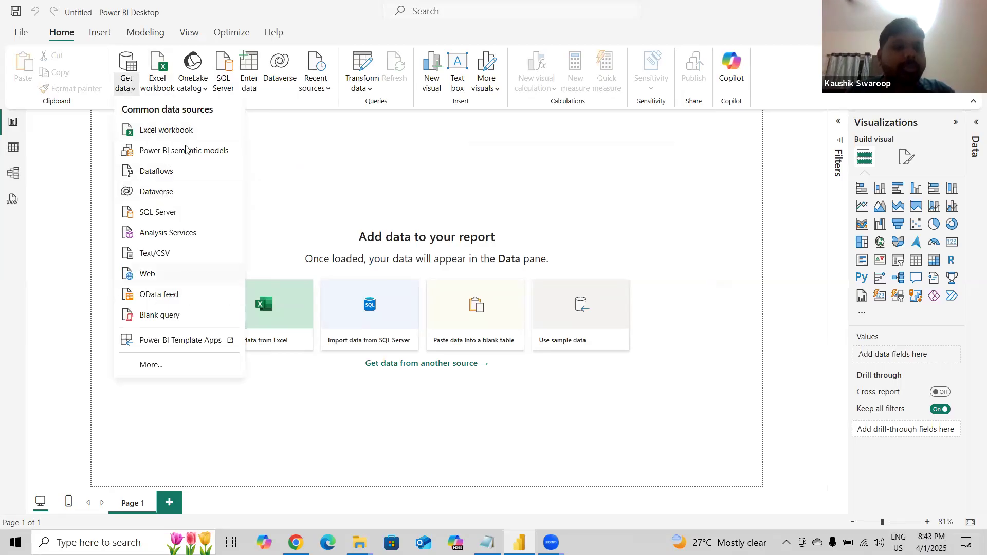
pyautogui.click(155, 366)
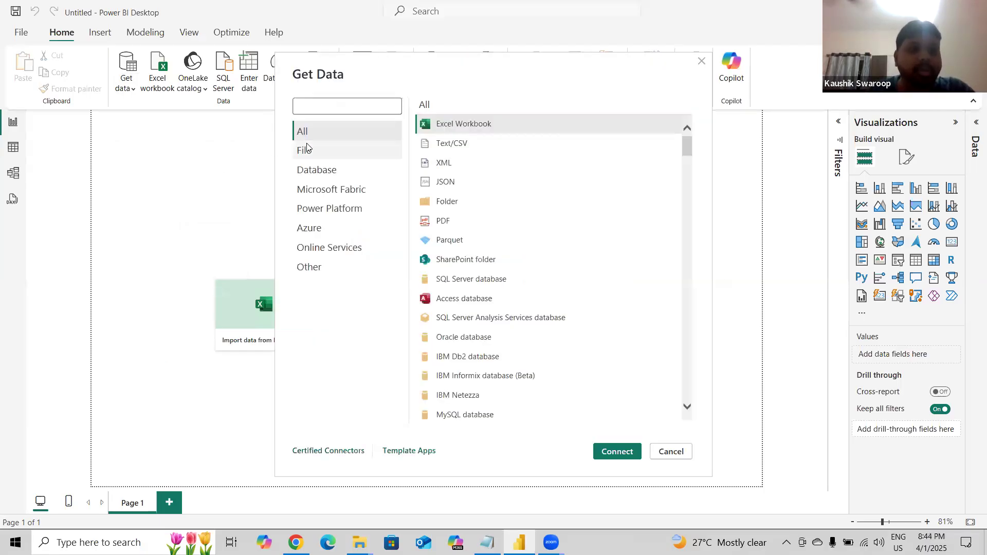
pyautogui.click(337, 188)
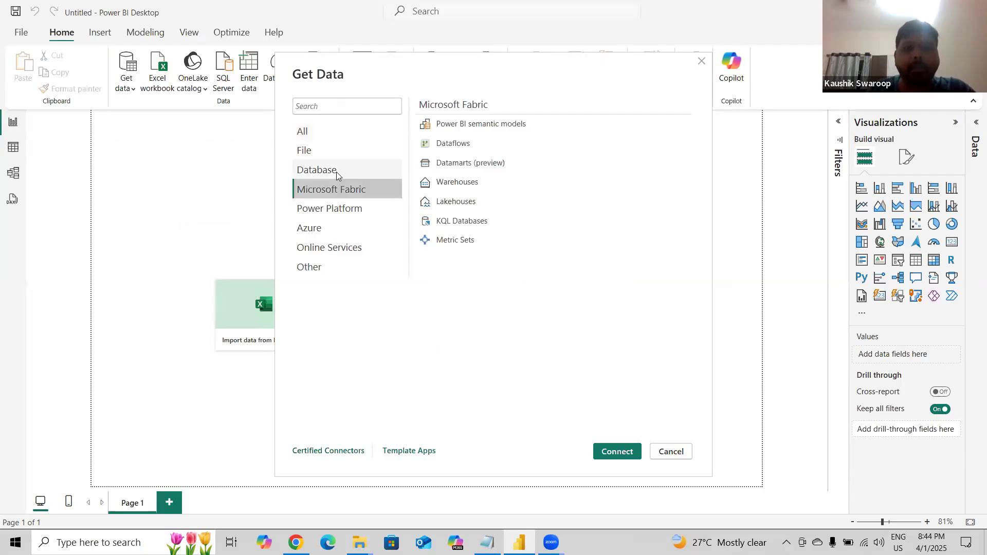
pyautogui.click(337, 172)
pyautogui.click(345, 208)
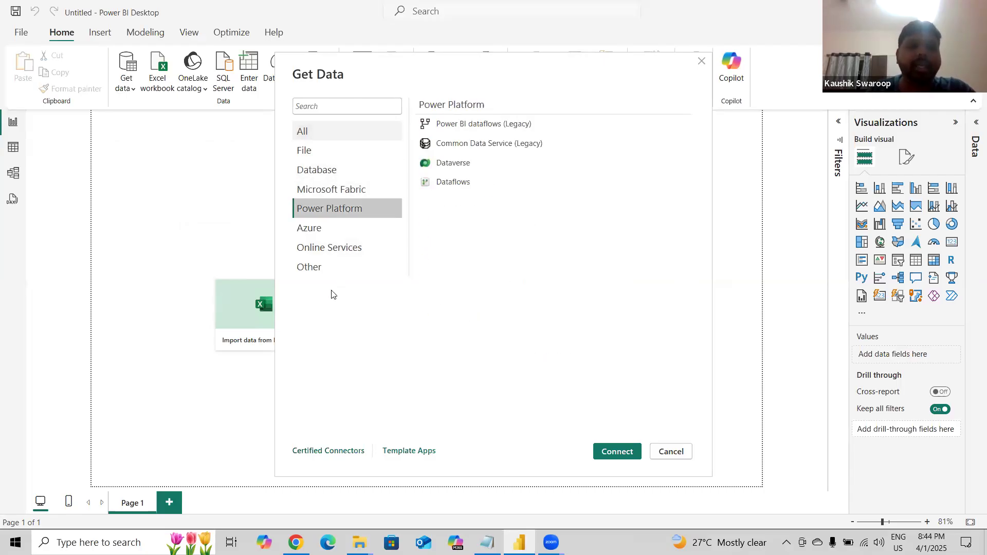
pyautogui.click(321, 134)
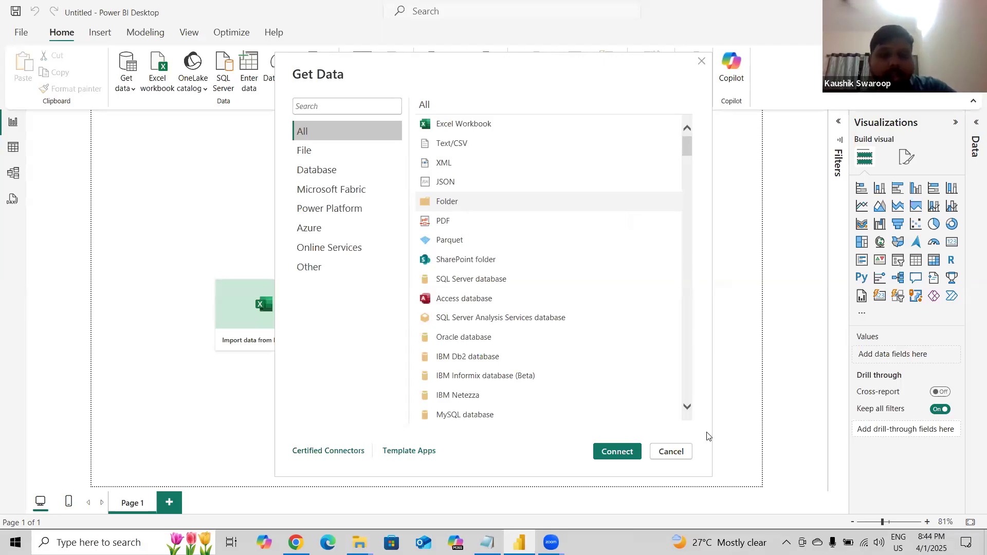
pyautogui.click(670, 452)
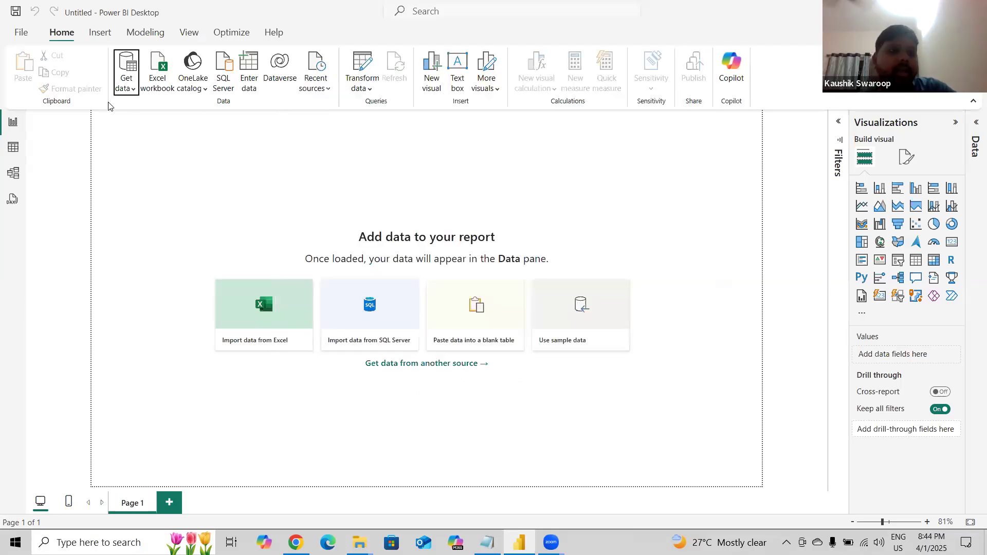
# Choose the Folder connector from the full Get Data list and connect.
pyautogui.click(127, 90)
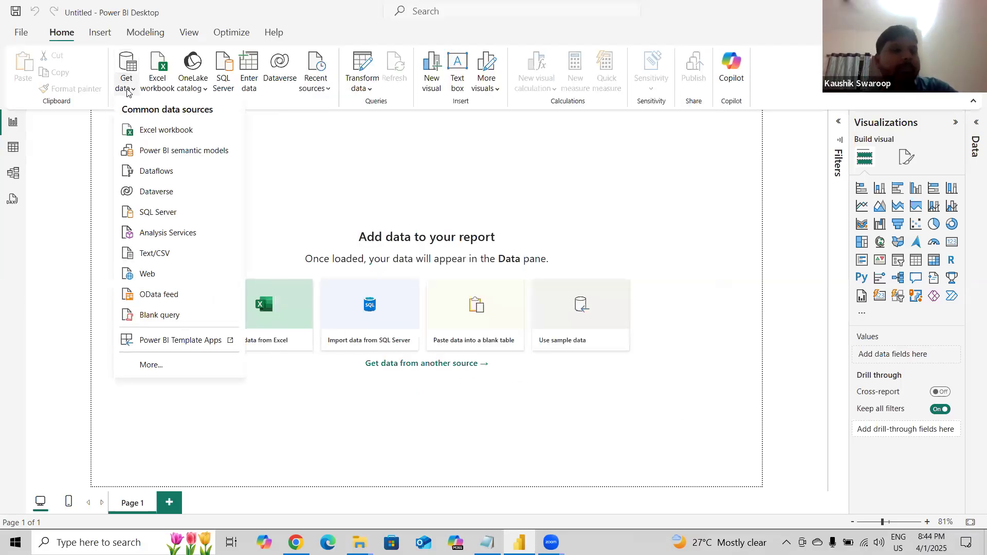
pyautogui.click(151, 365)
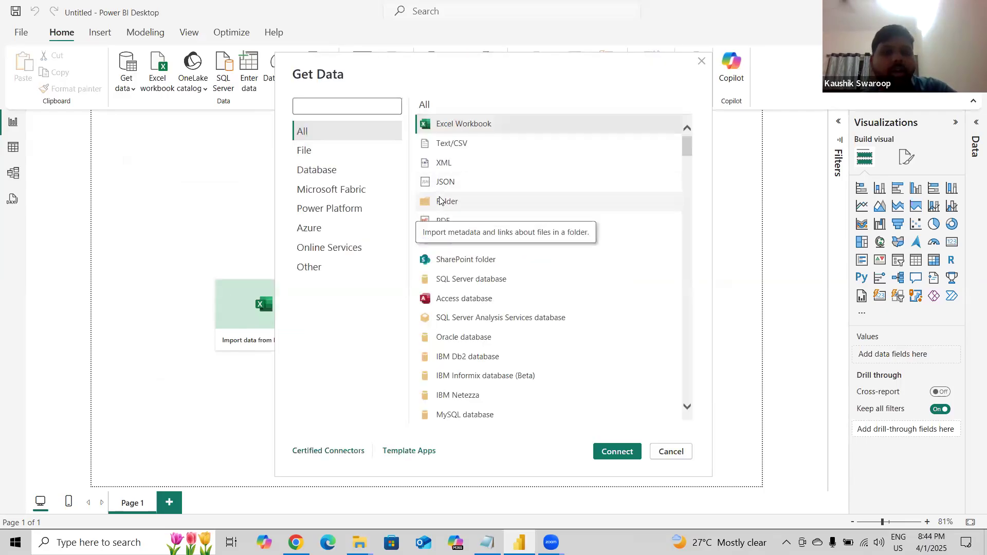
pyautogui.click(440, 201)
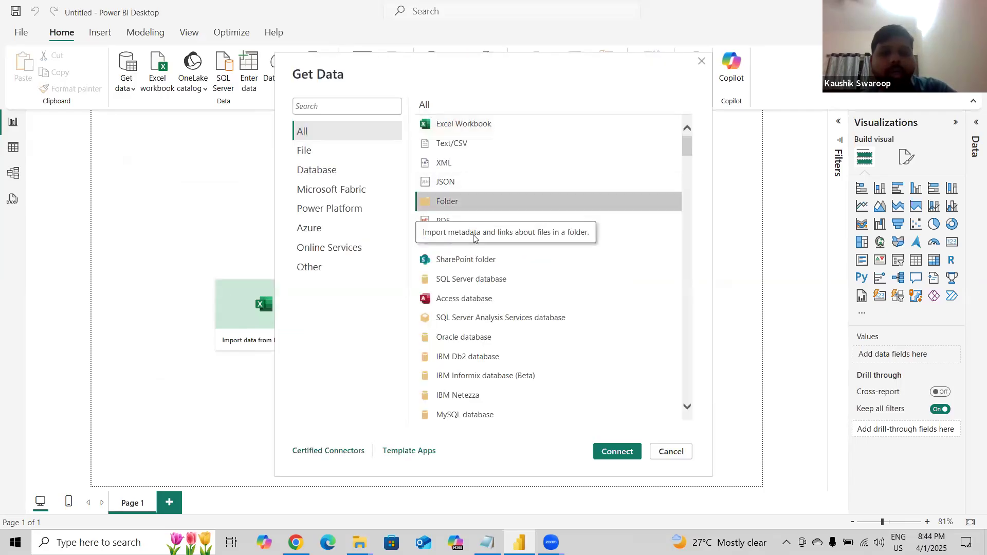
pyautogui.click(612, 451)
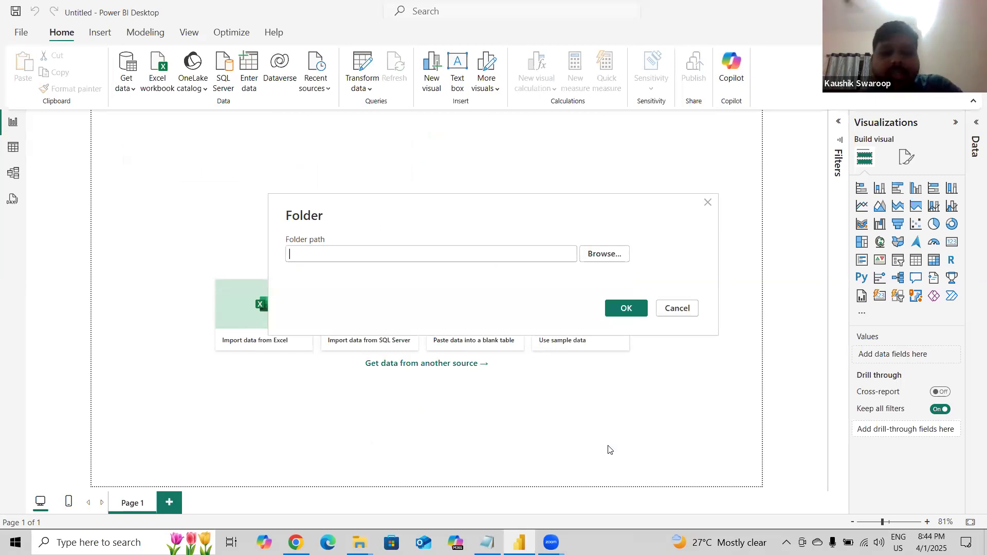
# Try to browse to the Power Query Files folder on drive F:, cancelling both folder dialogs.
pyautogui.click(608, 250)
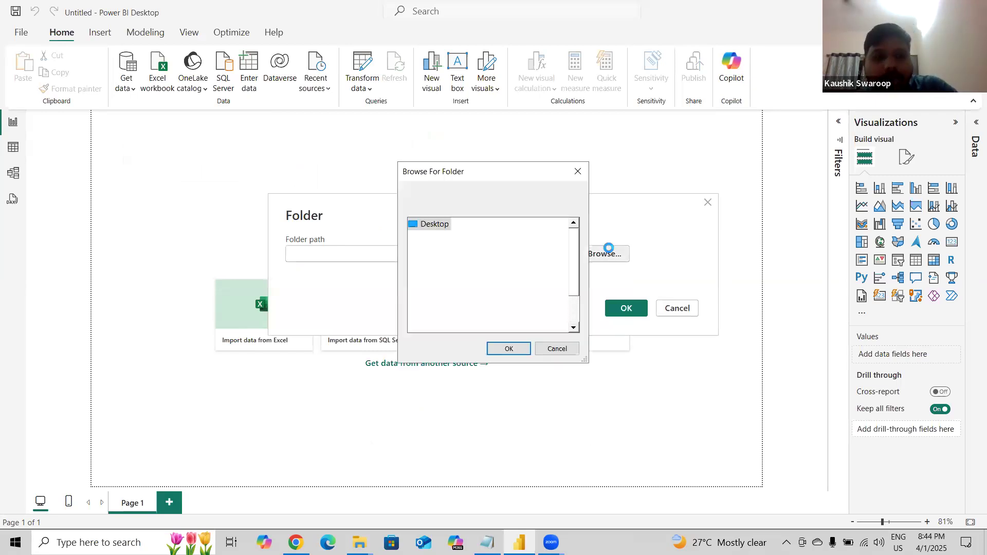
pyautogui.scroll(-1, 437, 293)
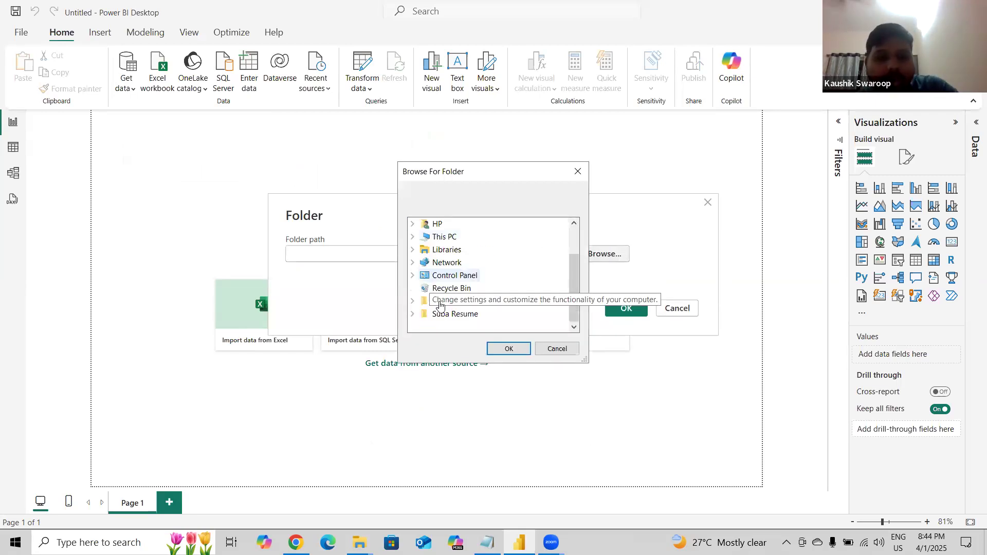
pyautogui.scroll(1, 427, 297)
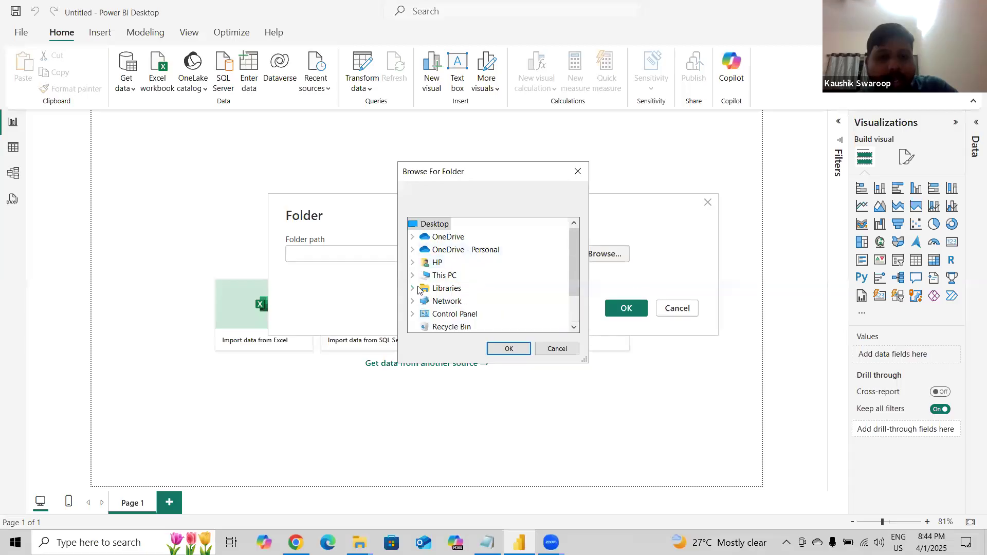
pyautogui.click(415, 276)
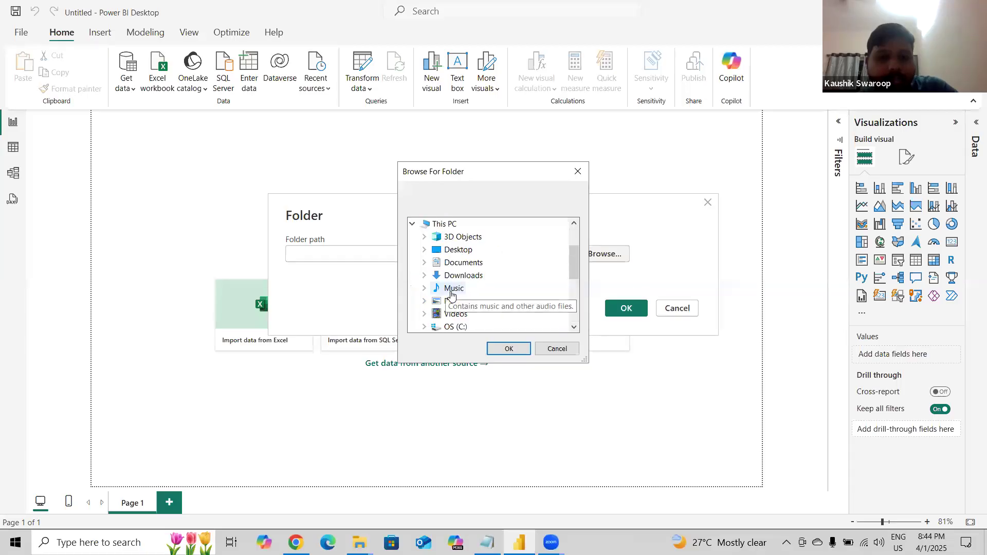
pyautogui.scroll(-3, 451, 294)
pyautogui.click(425, 250)
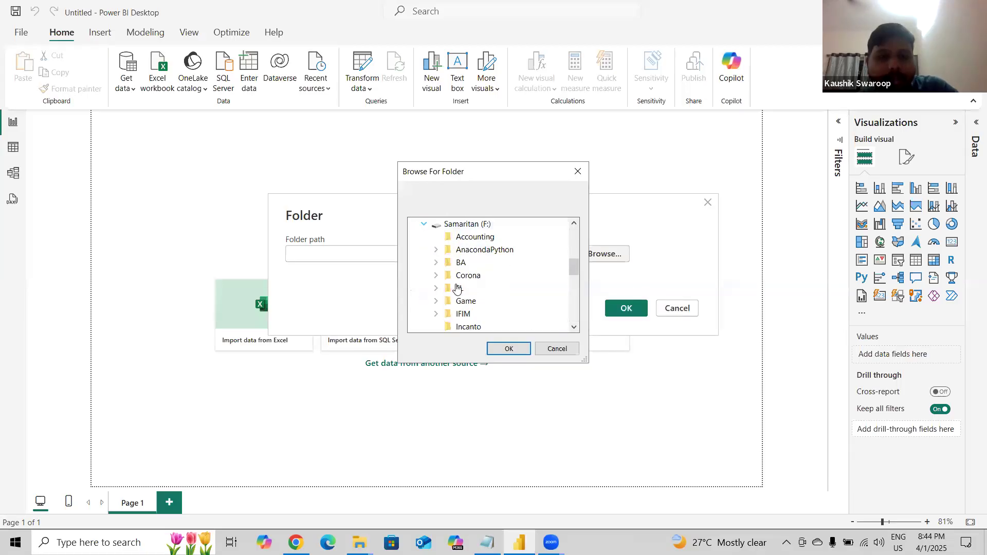
pyautogui.scroll(-5, 456, 283)
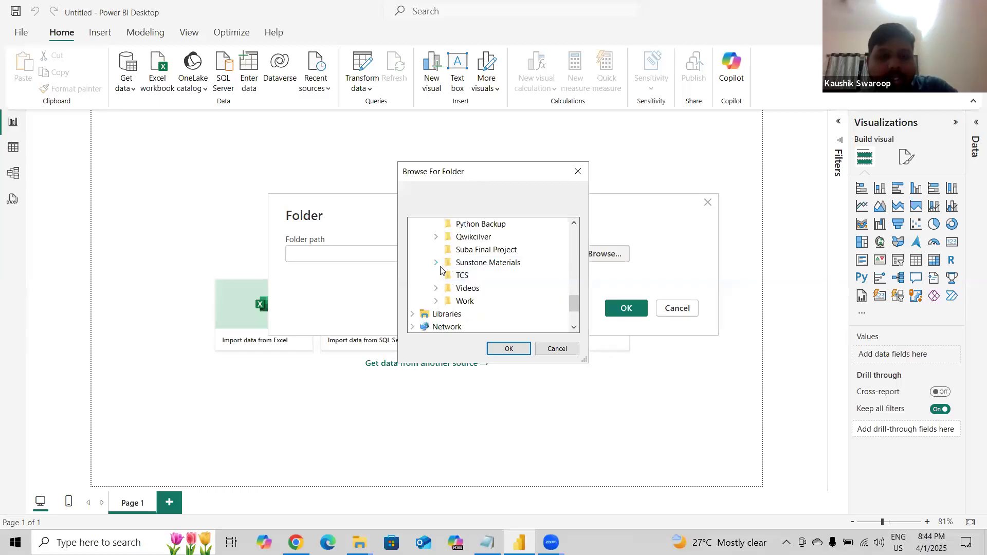
pyautogui.click(438, 264)
pyautogui.click(492, 293)
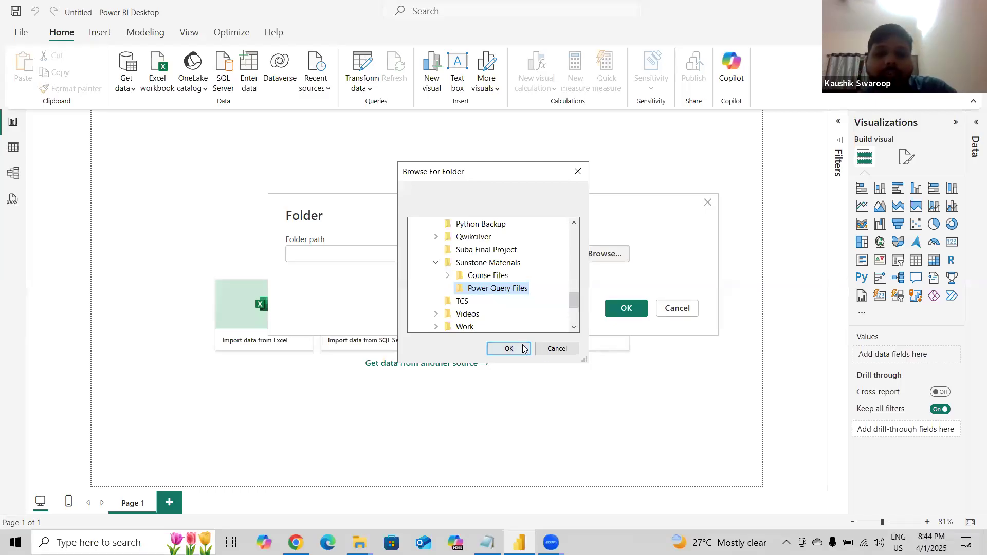
pyautogui.click(557, 349)
pyautogui.click(682, 308)
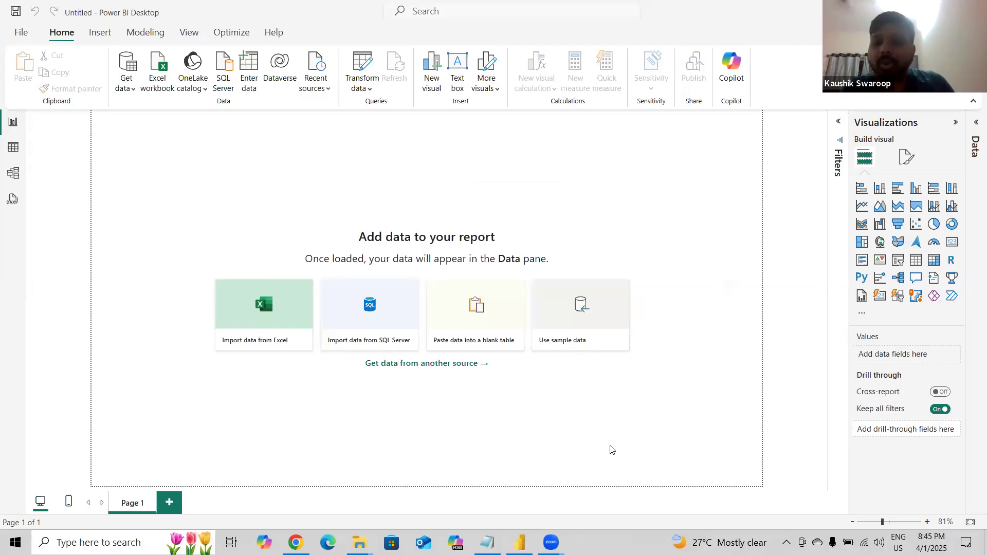
# Check the Costco, Target and Walgreen files in the Power Query Files folder and return to Power BI Desktop.
pyautogui.hotkey('alt', 'Tab')
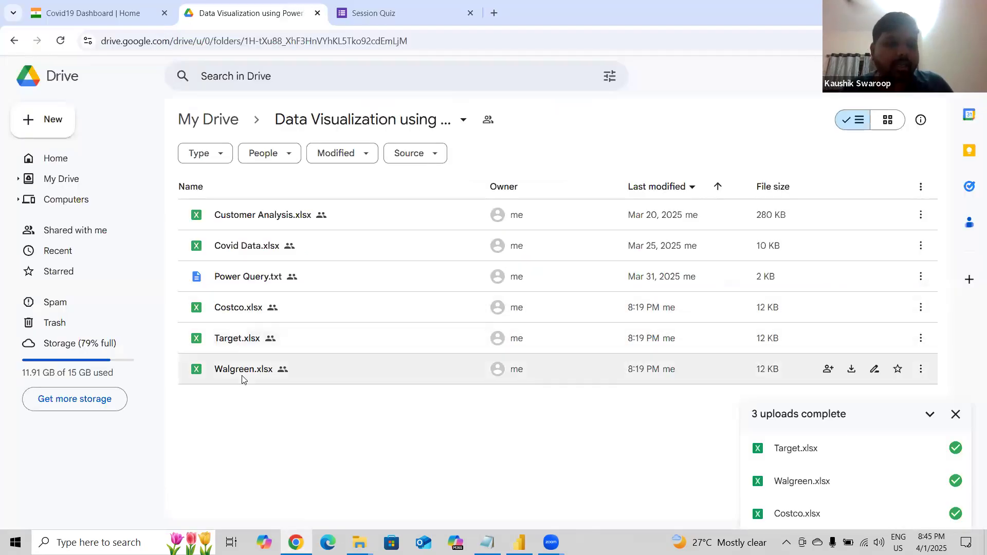
pyautogui.click(359, 542)
pyautogui.click(429, 526)
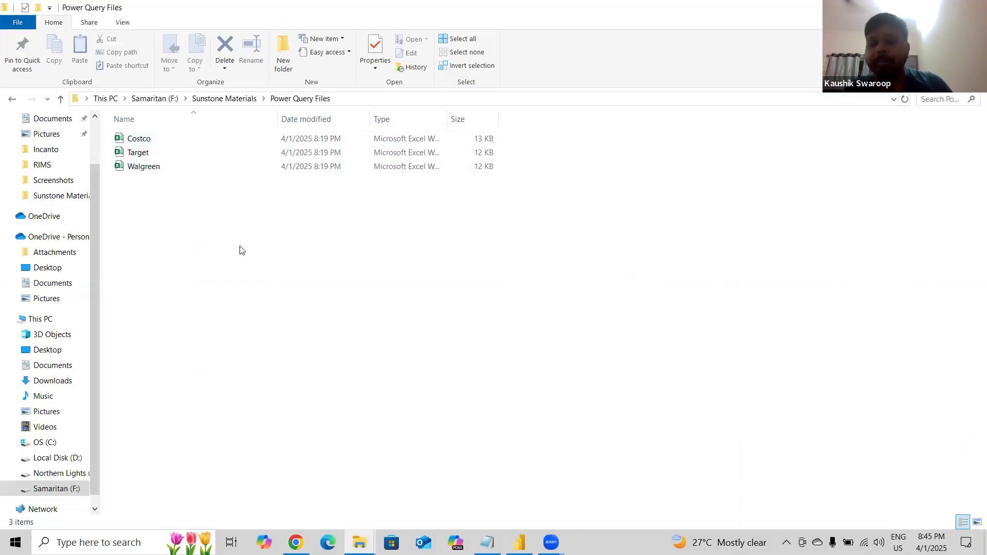
pyautogui.click(519, 543)
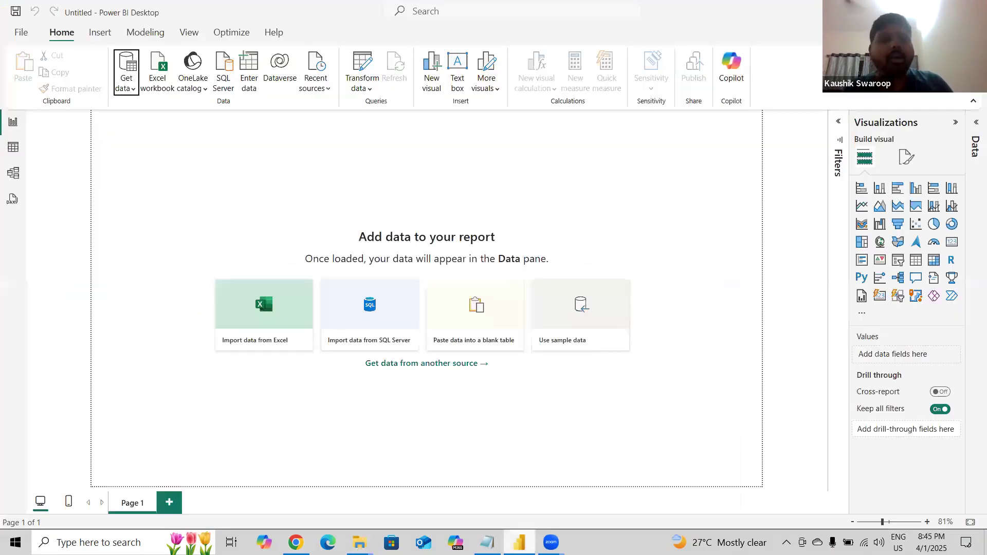
# Open the Folder connector from the full Get Data list.
pyautogui.click(131, 83)
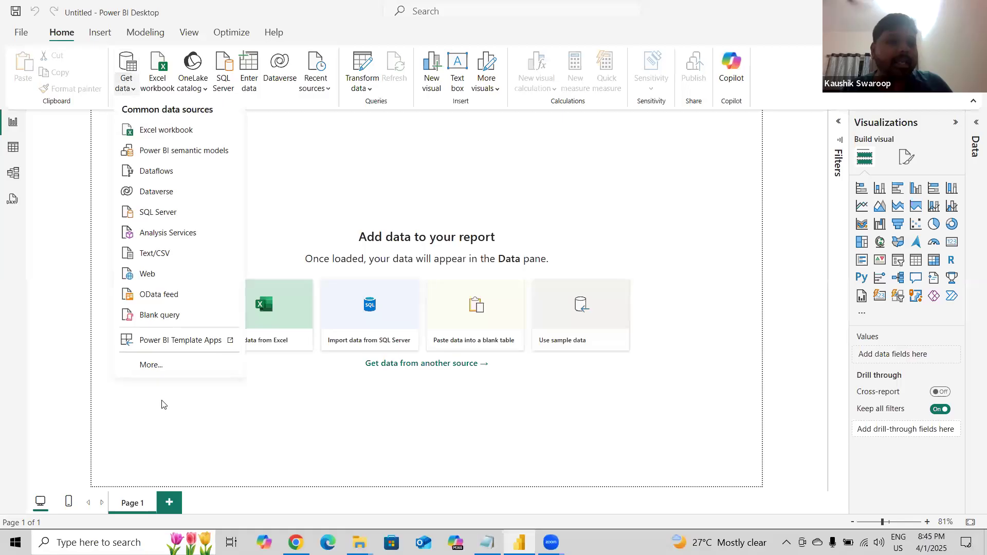
pyautogui.click(140, 361)
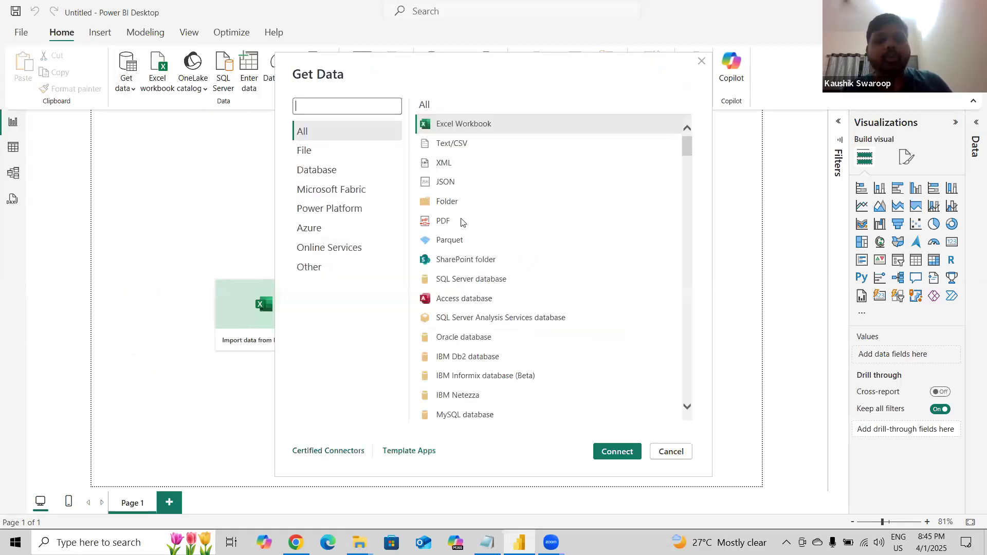
pyautogui.click(448, 201)
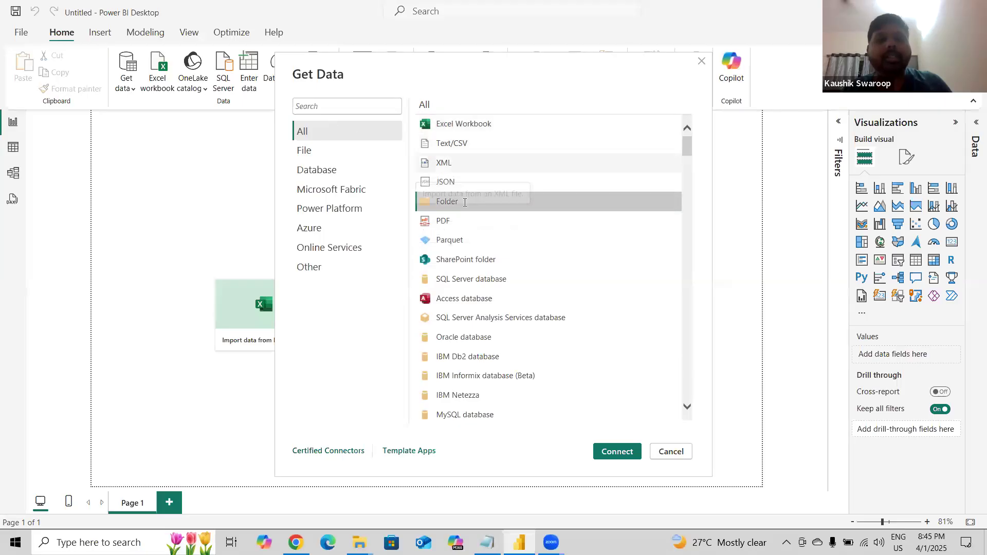
pyautogui.click(609, 460)
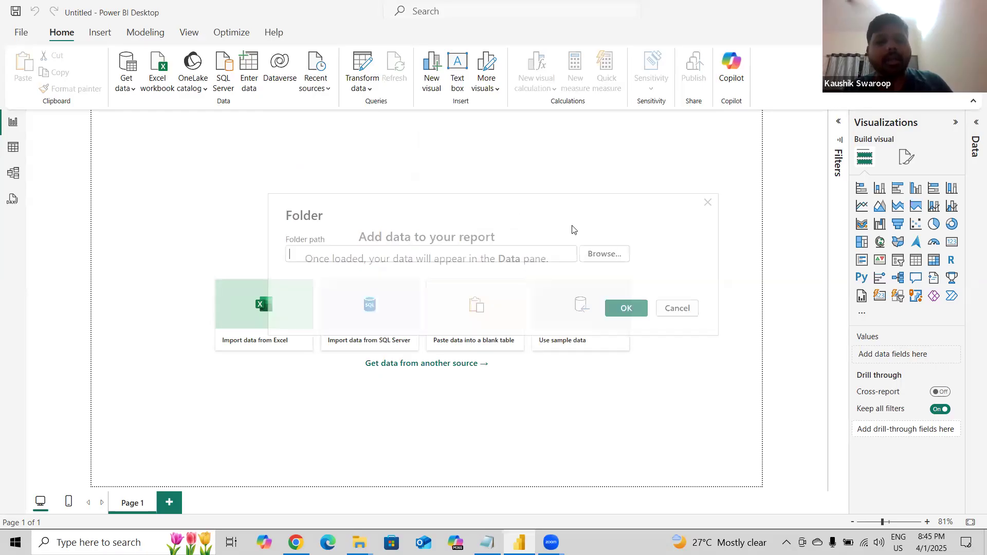
# Set the folder path to F:\Sunstone Materials\Power Query Files by browsing, and confirm it.
pyautogui.click(596, 255)
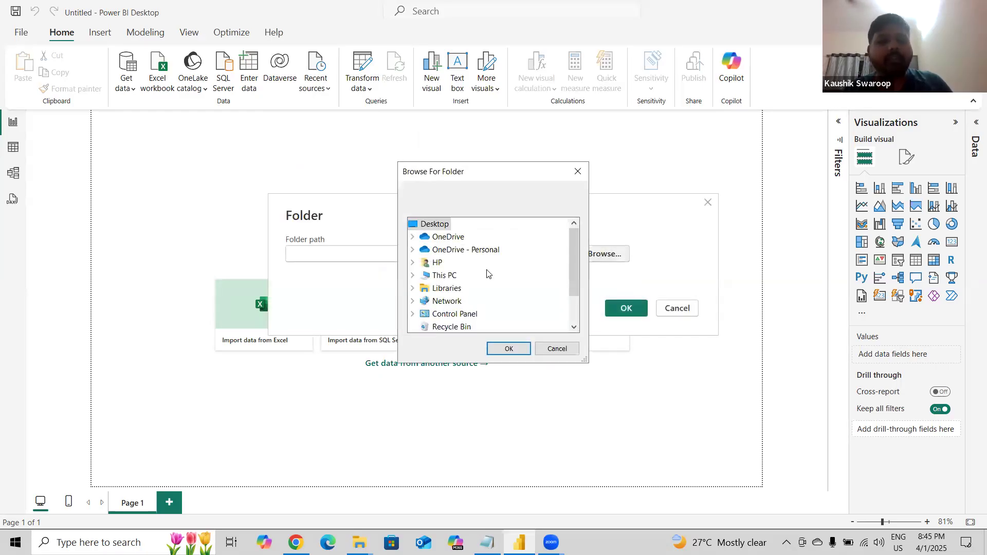
pyautogui.scroll(-1, 488, 274)
pyautogui.click(413, 237)
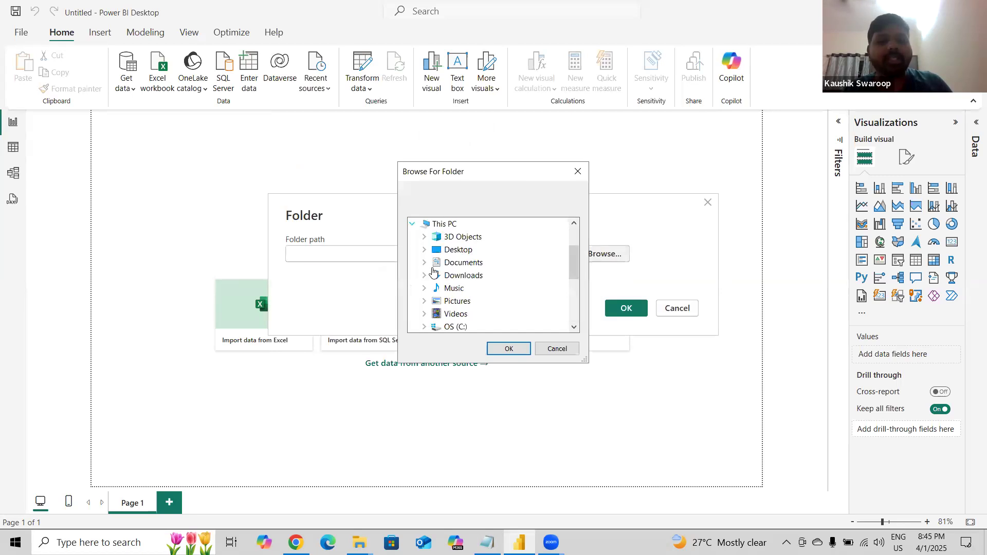
pyautogui.scroll(-3, 427, 264)
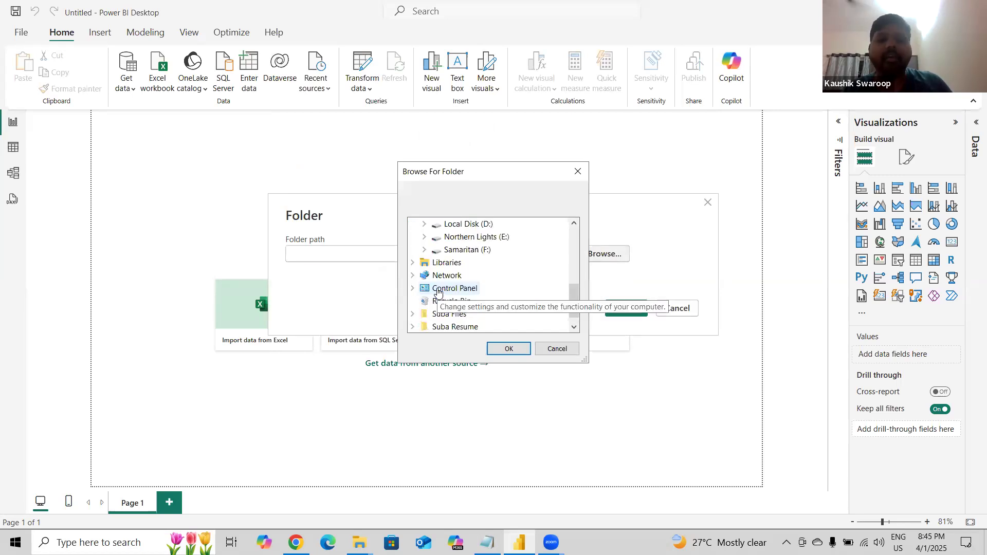
pyautogui.click(424, 250)
pyautogui.scroll(-3, 493, 291)
pyautogui.scroll(-3, 492, 291)
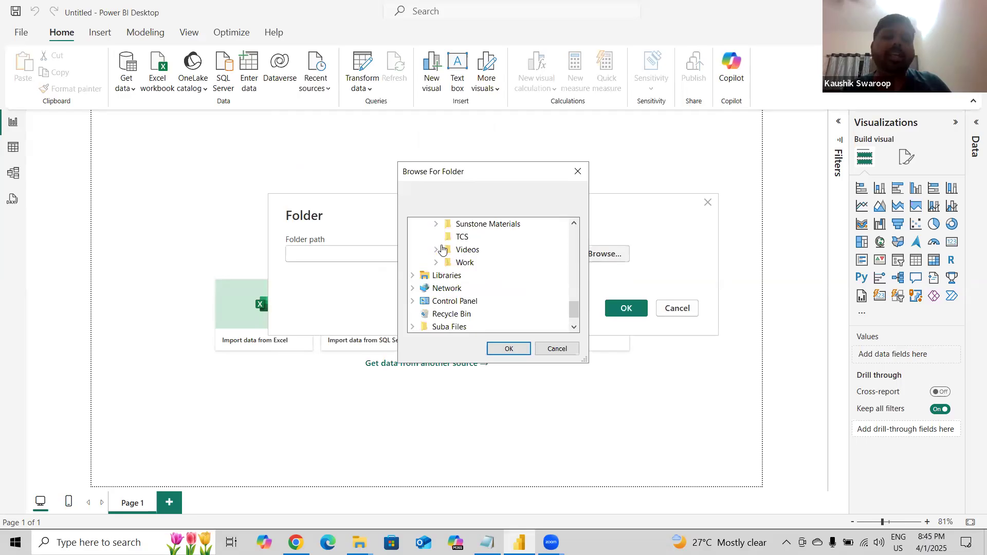
pyautogui.click(436, 224)
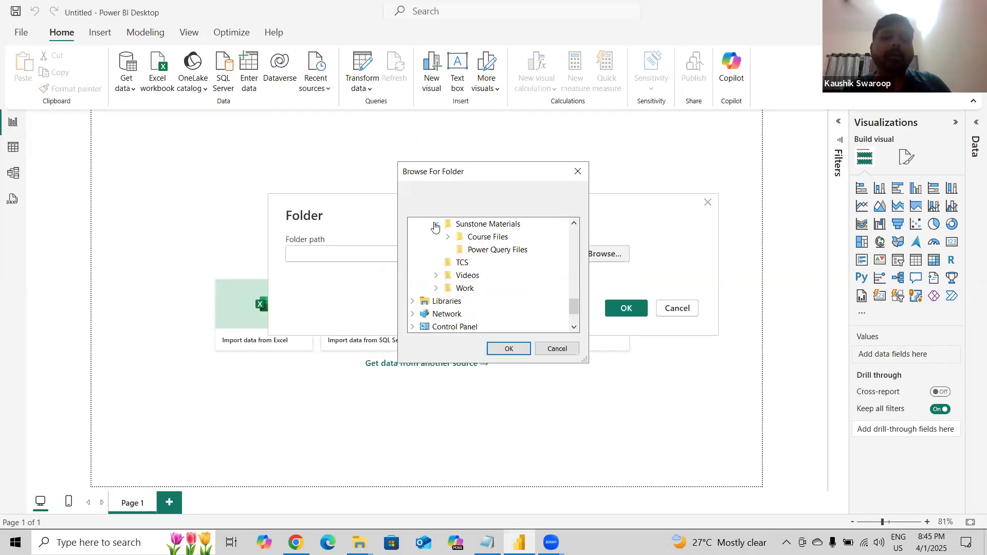
pyautogui.click(495, 250)
pyautogui.click(509, 349)
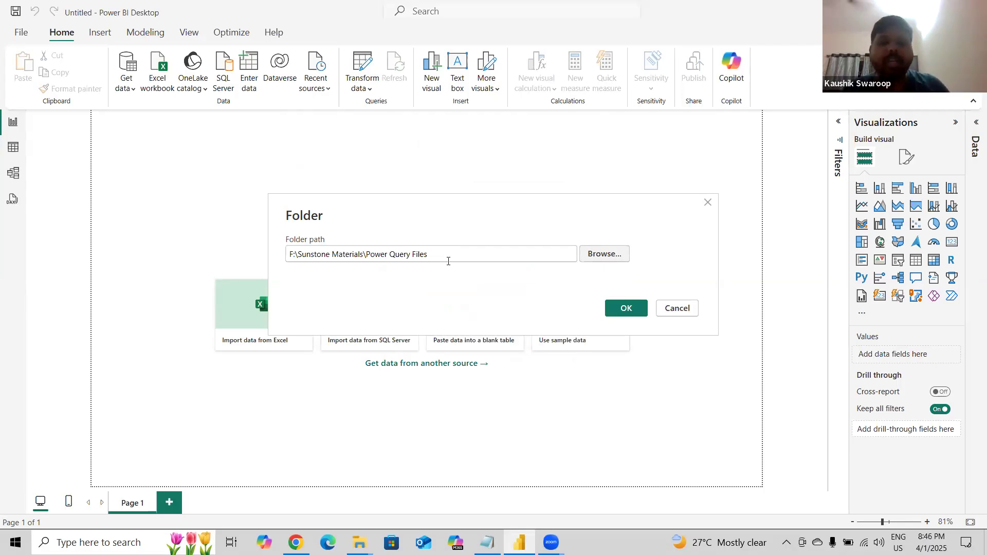
pyautogui.click(619, 307)
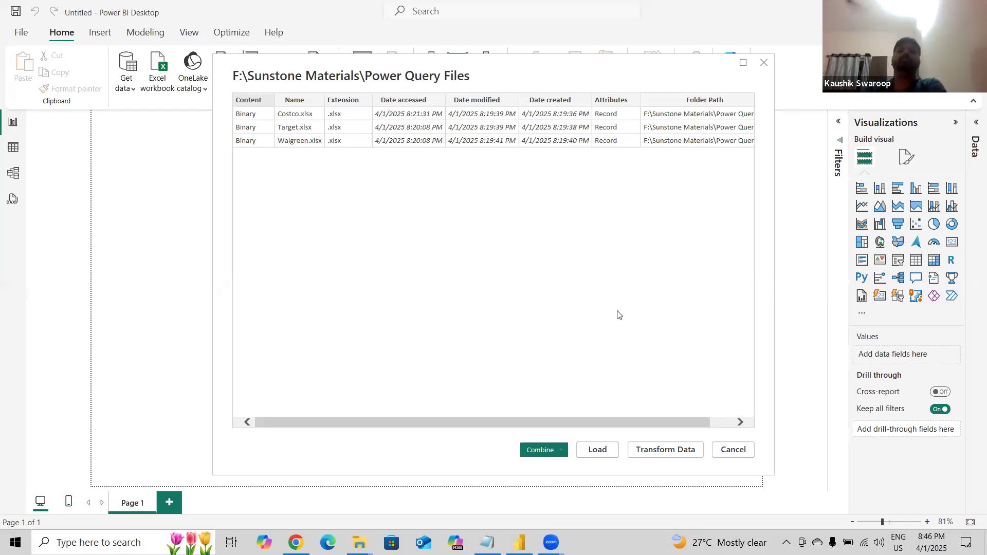
pyautogui.moveTo(518, 427); pyautogui.dragTo(418, 437)
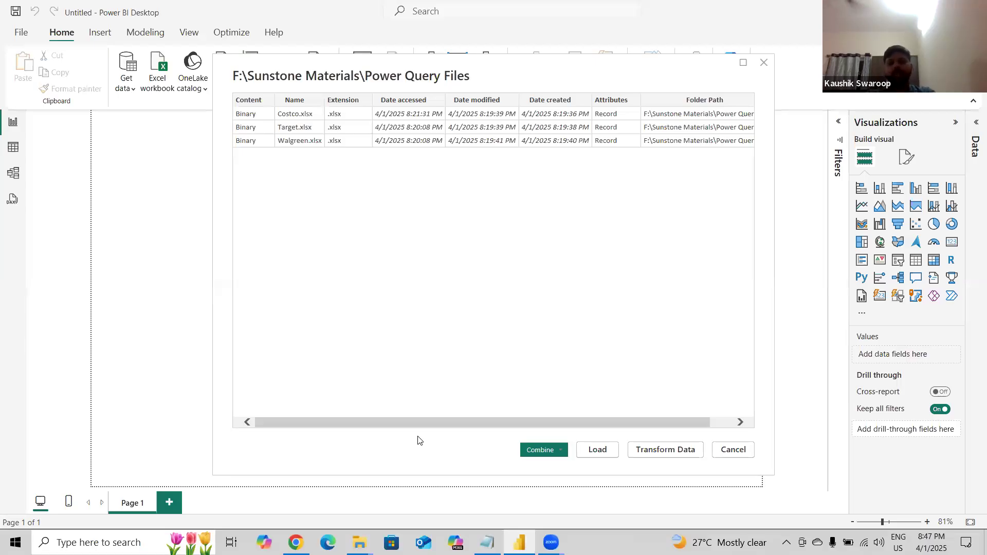
# Look over the files in the Power Query Files folder in File Explorer and return to Power BI Desktop.
pyautogui.click(411, 488)
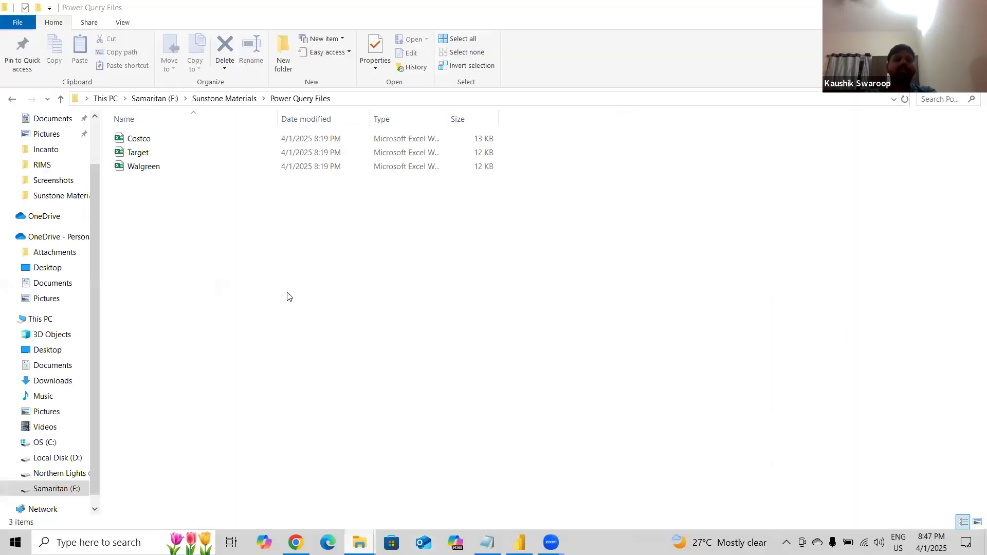
pyautogui.rightClick(218, 175)
pyautogui.moveTo(337, 364)
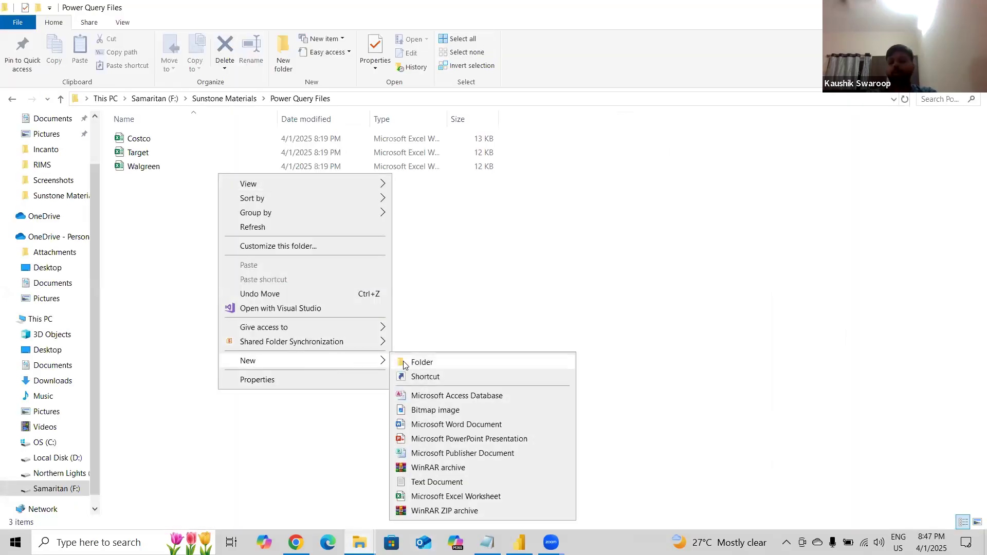
pyautogui.click(805, 510)
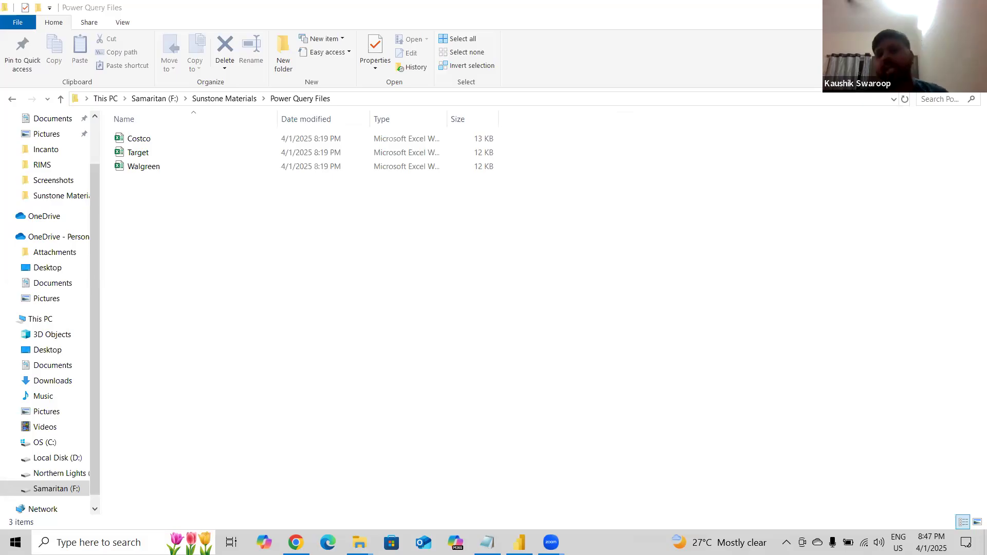
pyautogui.click(519, 543)
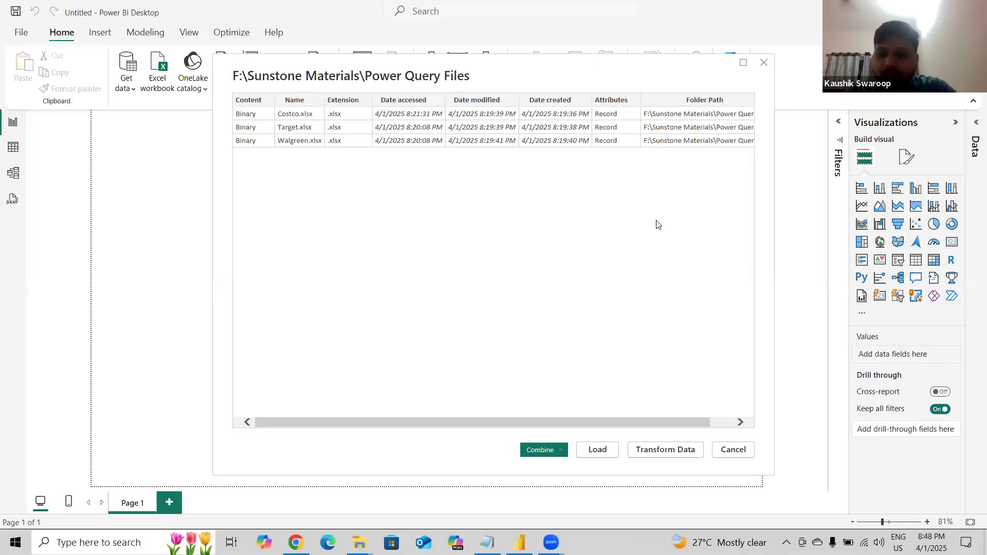
# Cancel the folder preview and reopen the Folder connector from the full Get Data list.
pyautogui.click(734, 450)
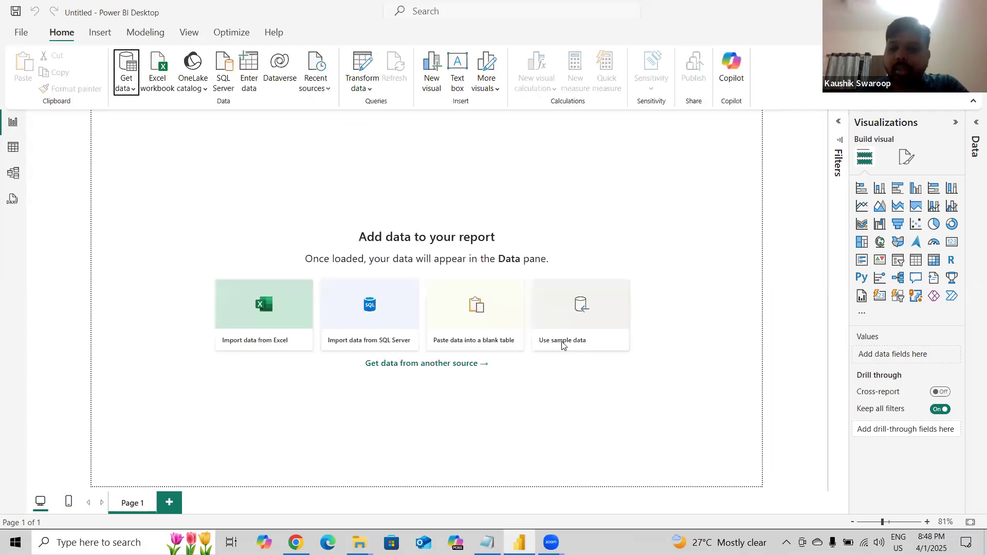
pyautogui.click(120, 96)
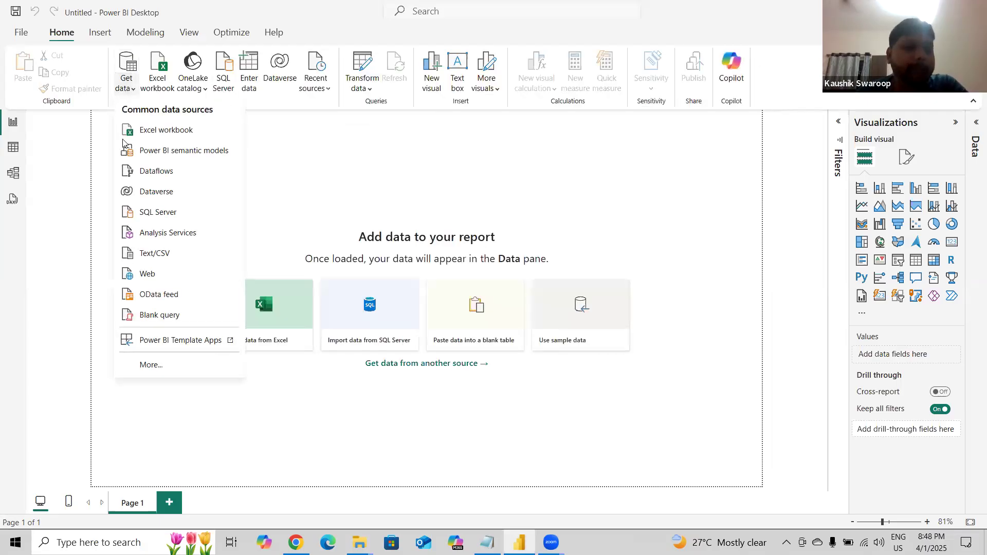
pyautogui.click(147, 363)
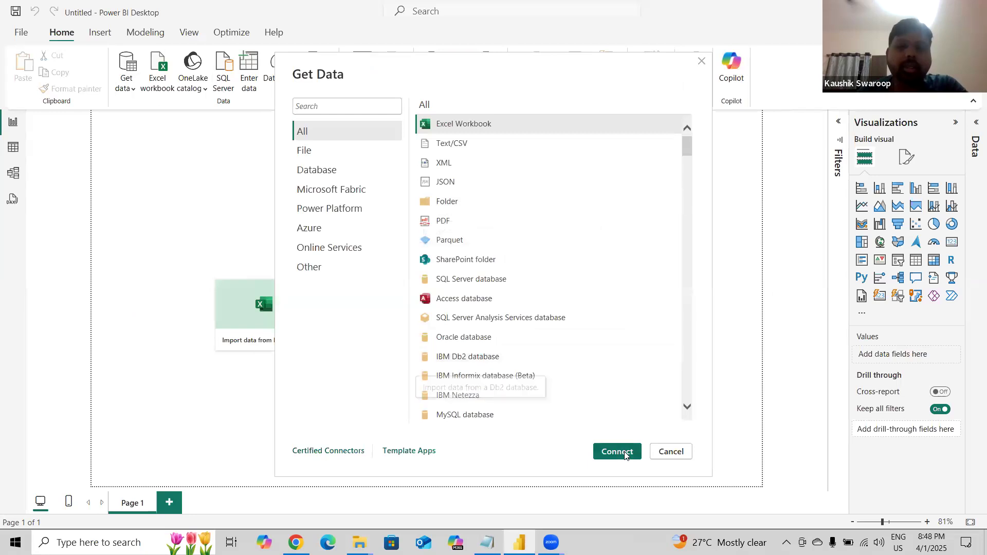
pyautogui.click(454, 203)
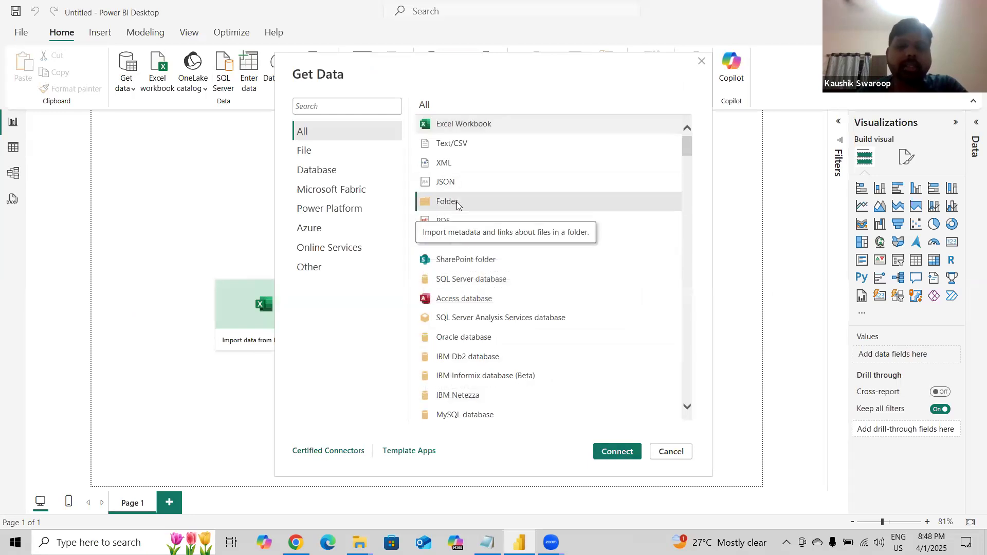
pyautogui.click(619, 451)
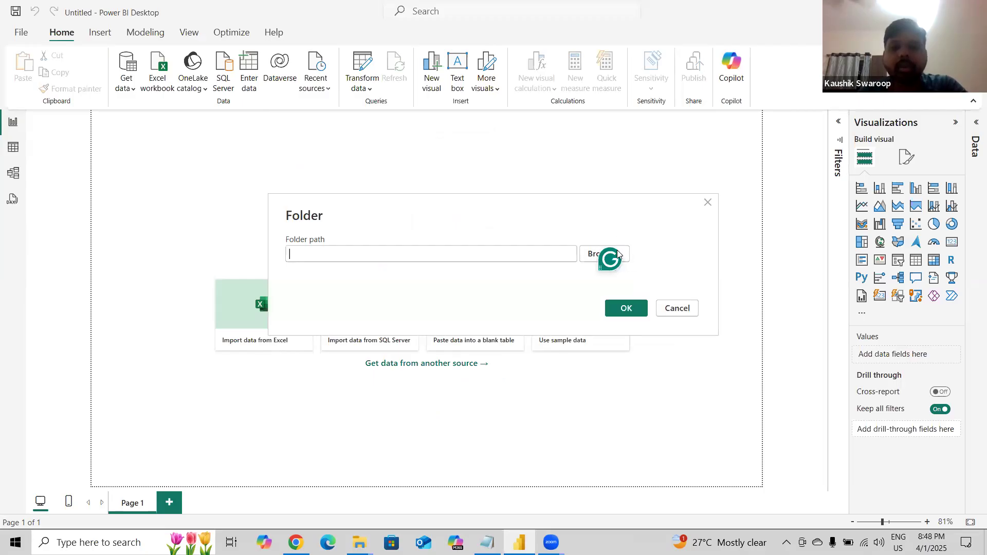
# Browse to F:\Sunstone Materials\Power Query Files as the folder path and confirm it.
pyautogui.click(588, 254)
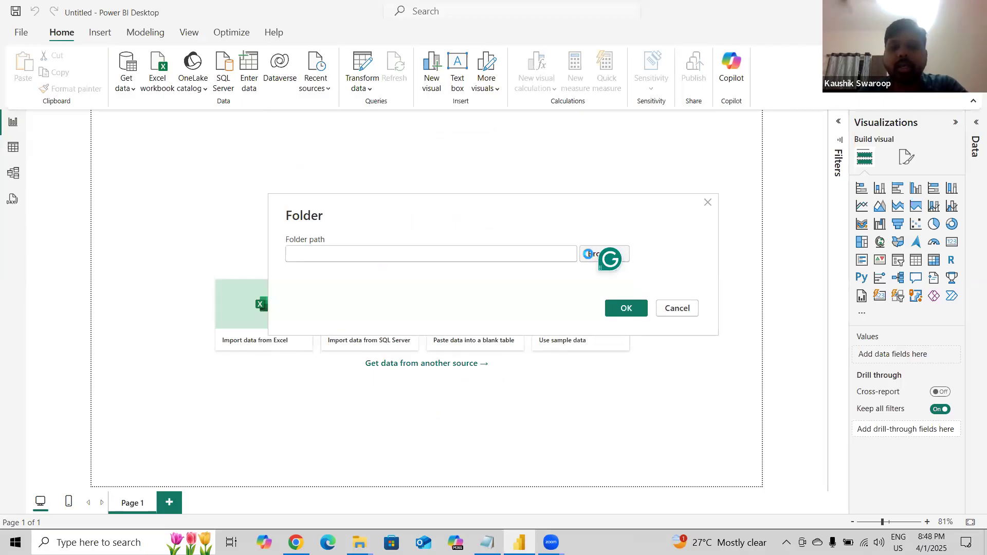
pyautogui.scroll(-1, 432, 277)
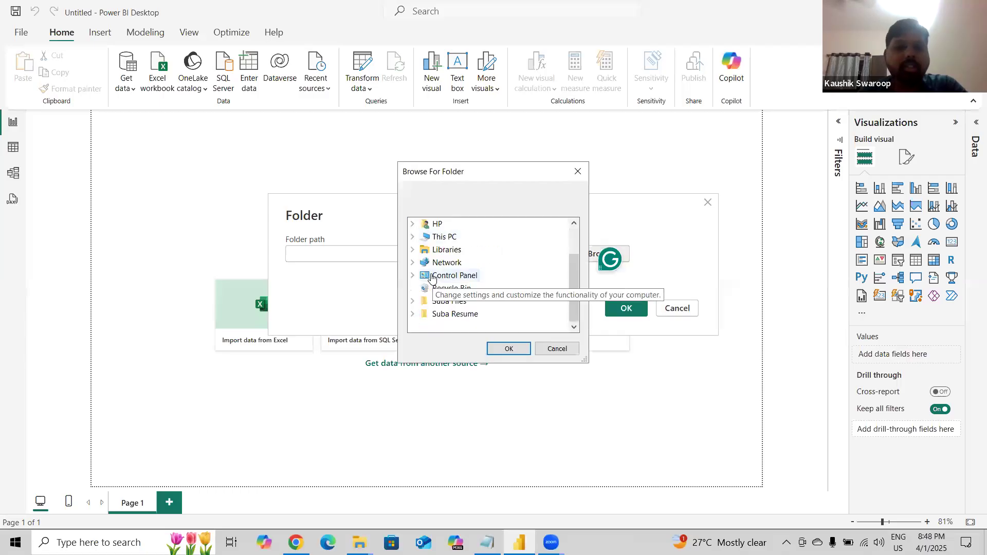
pyautogui.click(414, 238)
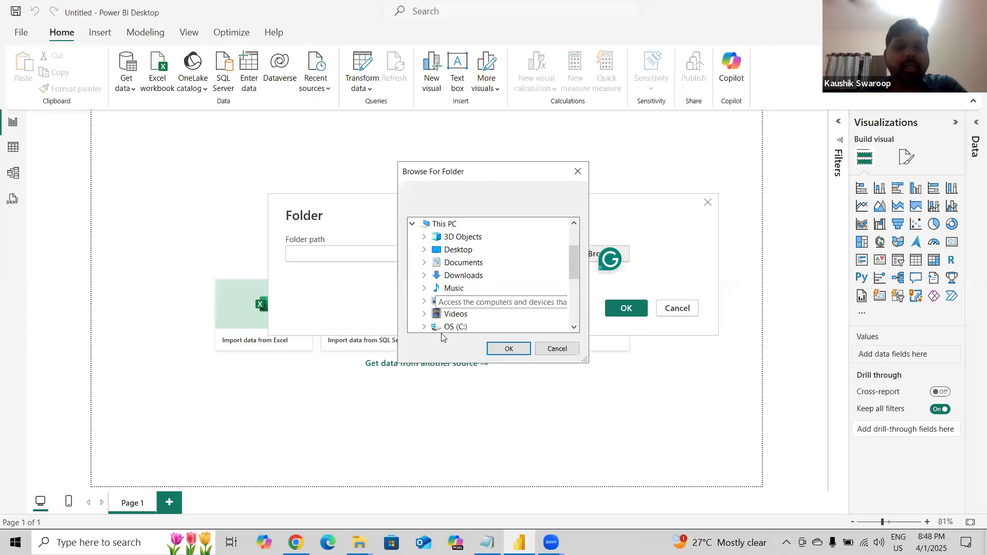
pyautogui.scroll(-3, 432, 265)
pyautogui.click(424, 237)
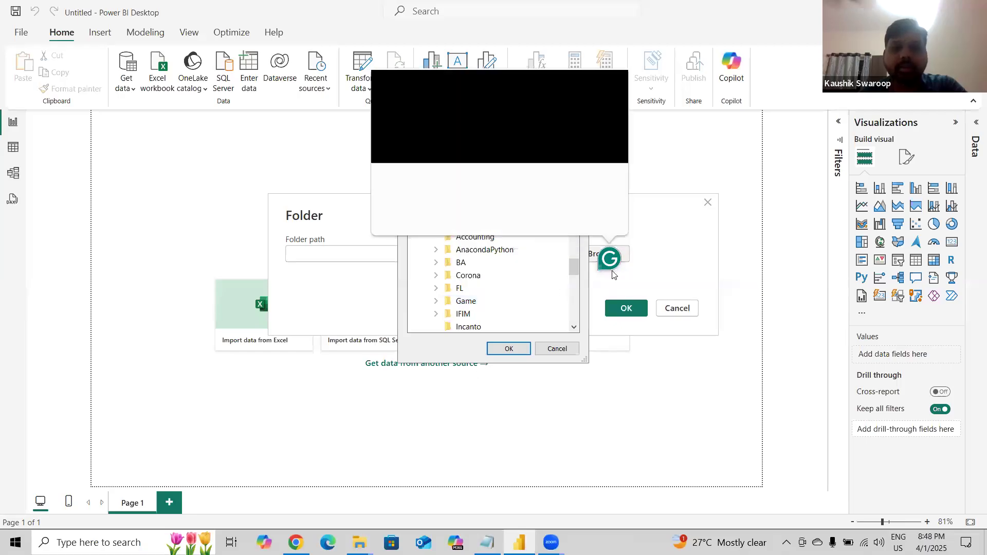
pyautogui.scroll(-8, 486, 307)
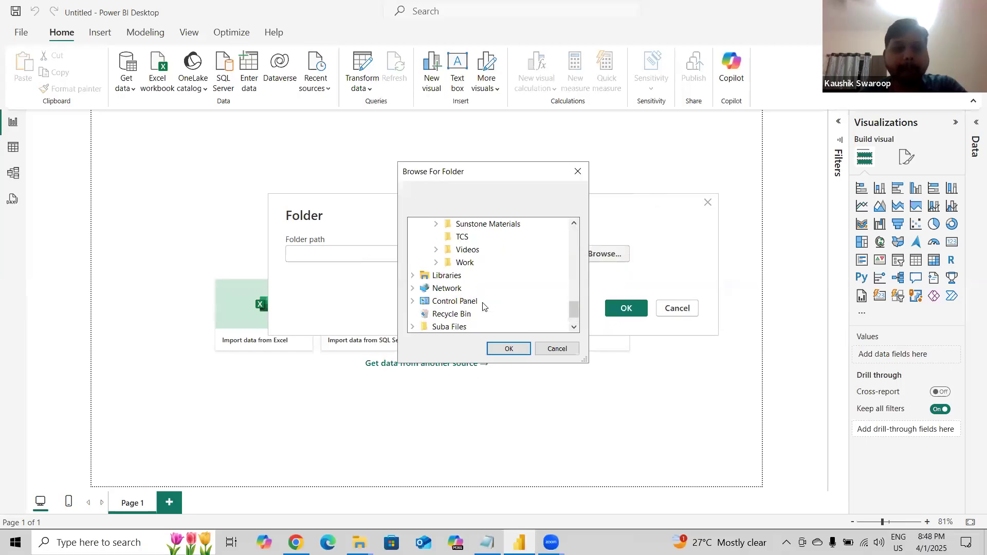
pyautogui.click(436, 225)
pyautogui.click(484, 250)
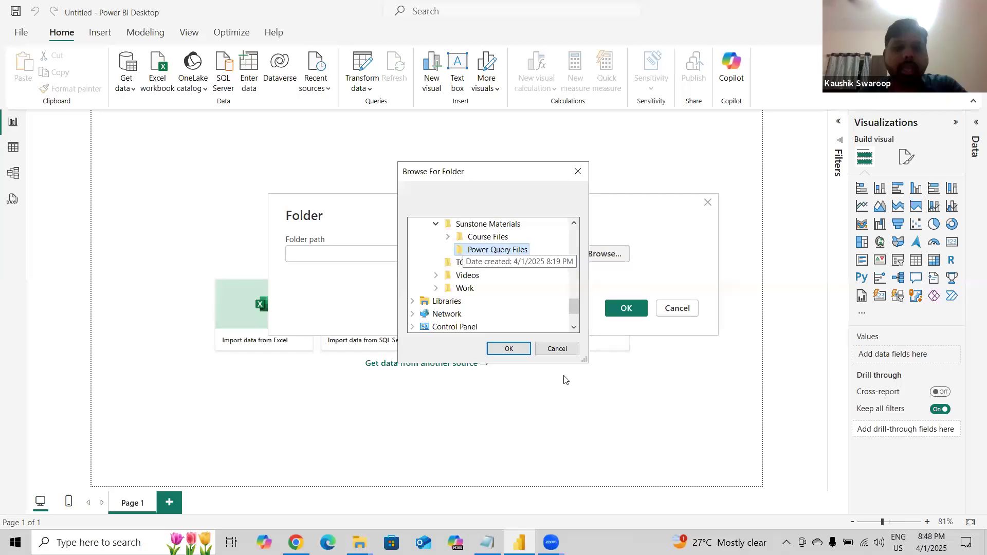
pyautogui.click(523, 352)
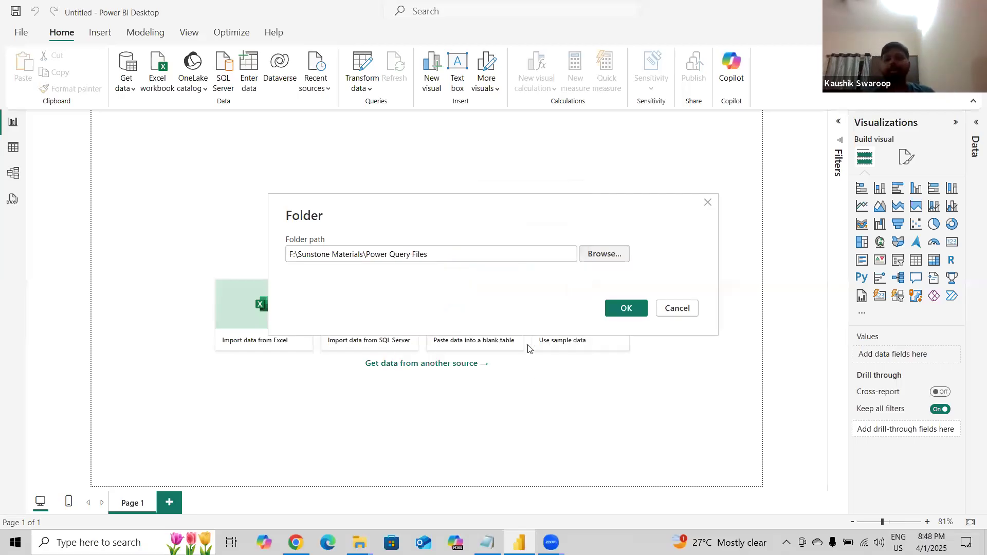
pyautogui.click(632, 307)
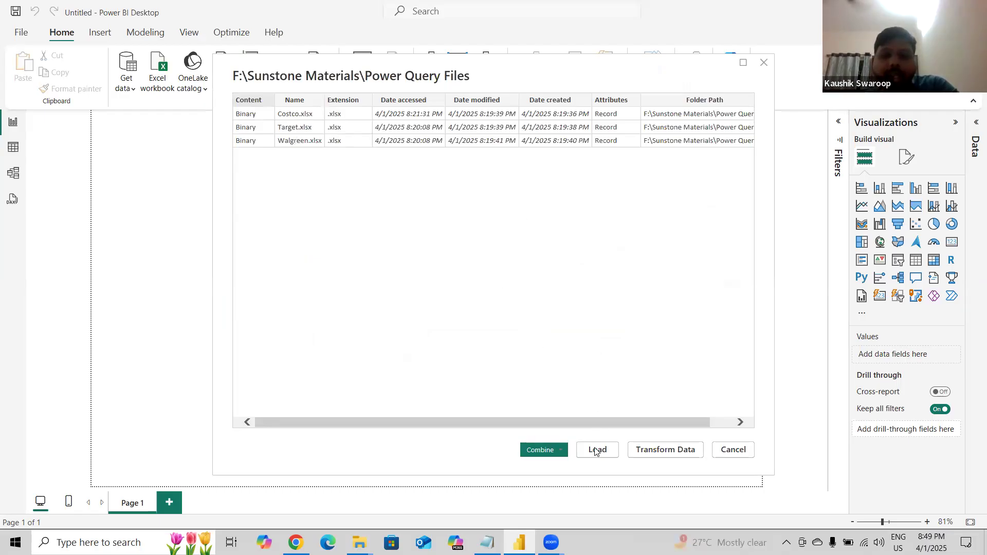
# Combine the files with Combine & Transform Data, using the Data sheet of the first file as the sample.
pyautogui.click(560, 452)
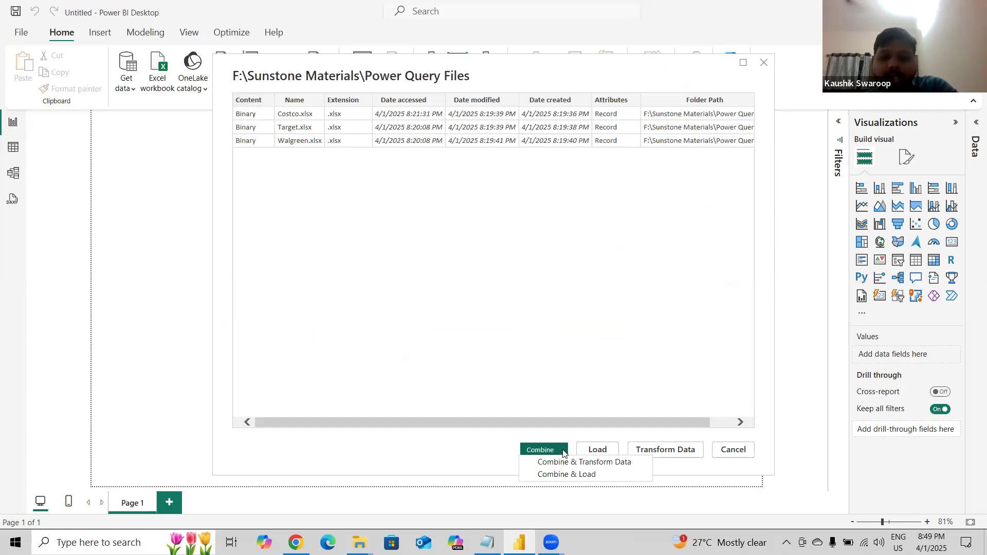
pyautogui.click(502, 465)
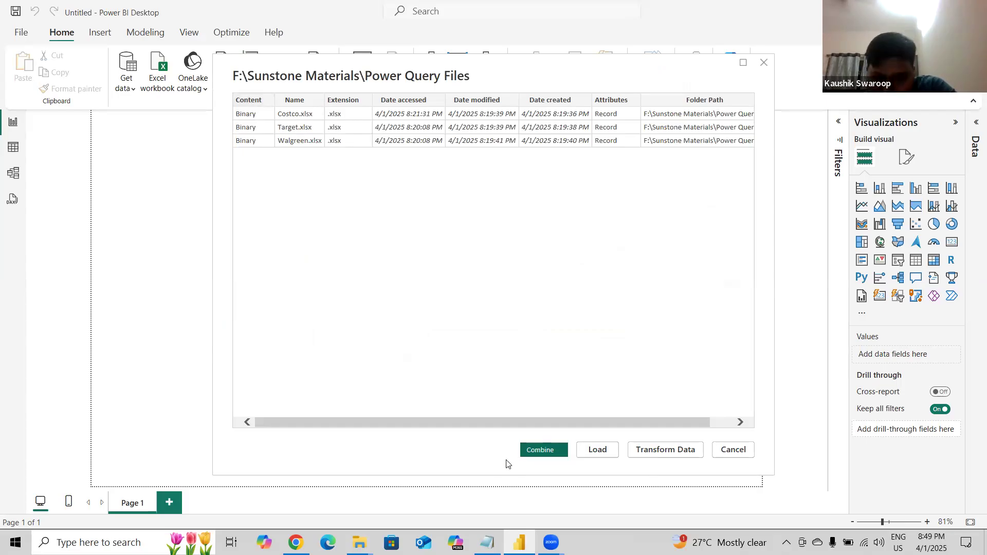
pyautogui.click(563, 456)
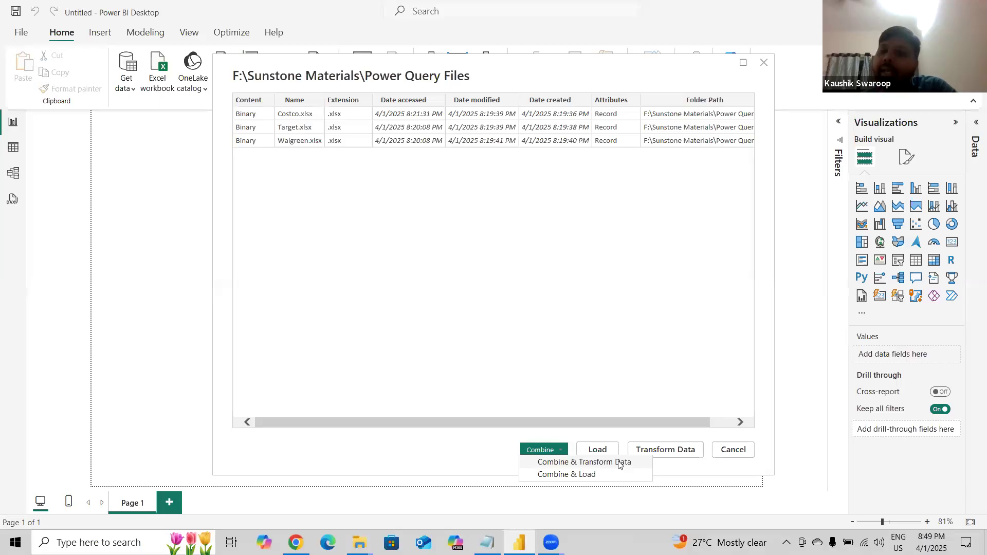
pyautogui.click(589, 463)
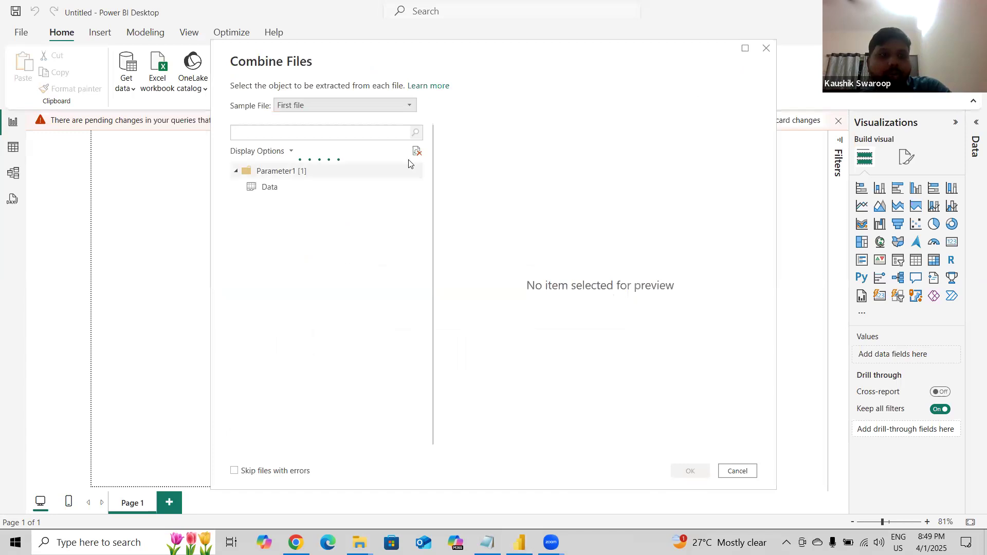
pyautogui.click(340, 186)
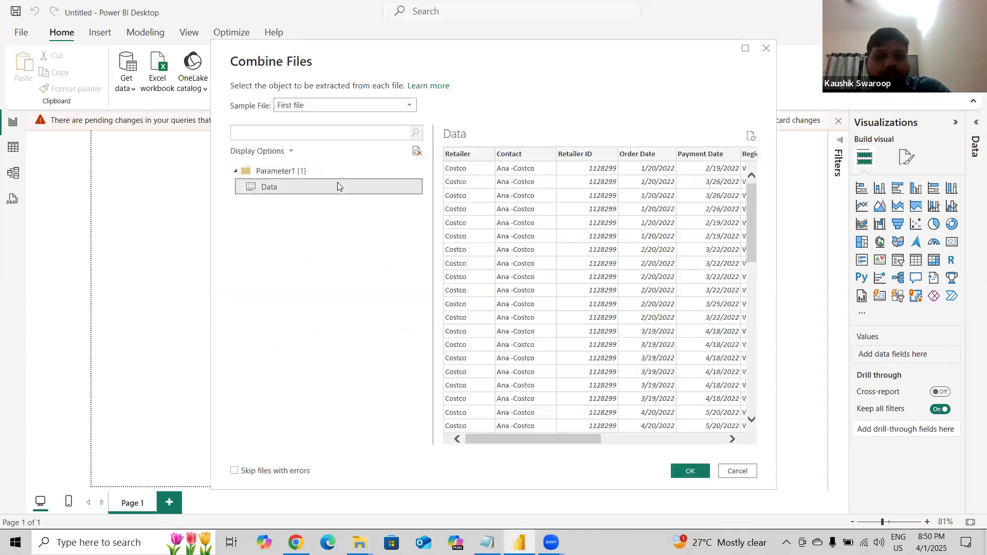
pyautogui.scroll(-15, 608, 251)
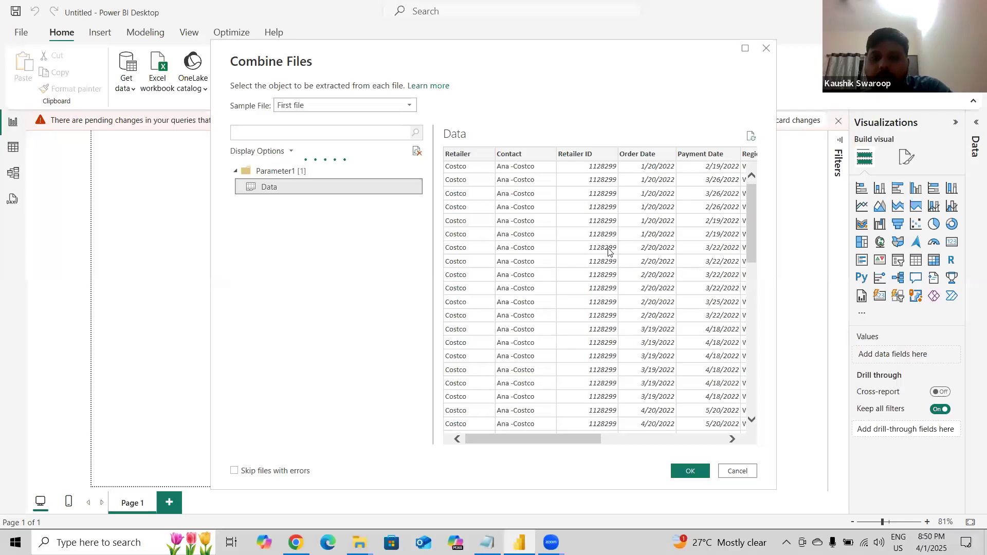
pyautogui.scroll(15, 608, 252)
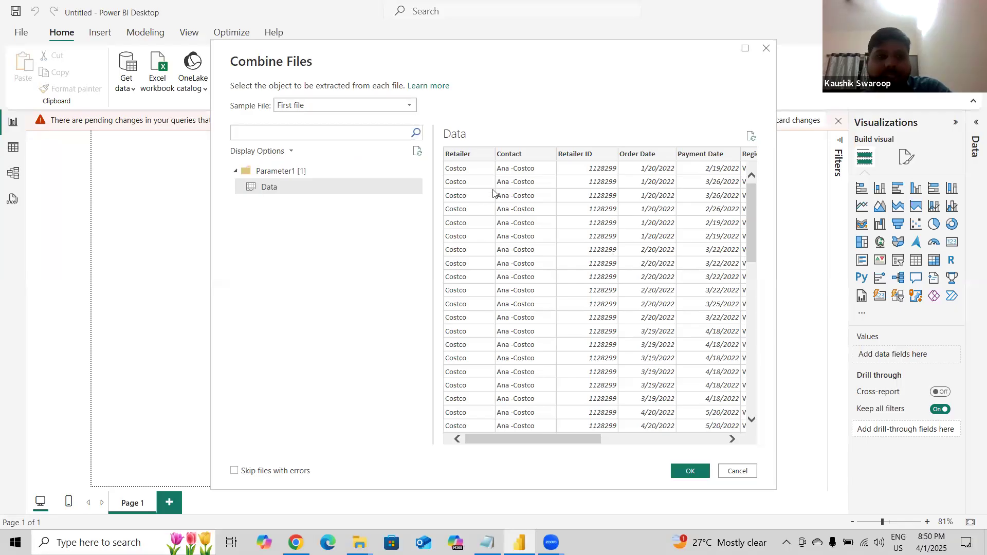
pyautogui.click(690, 470)
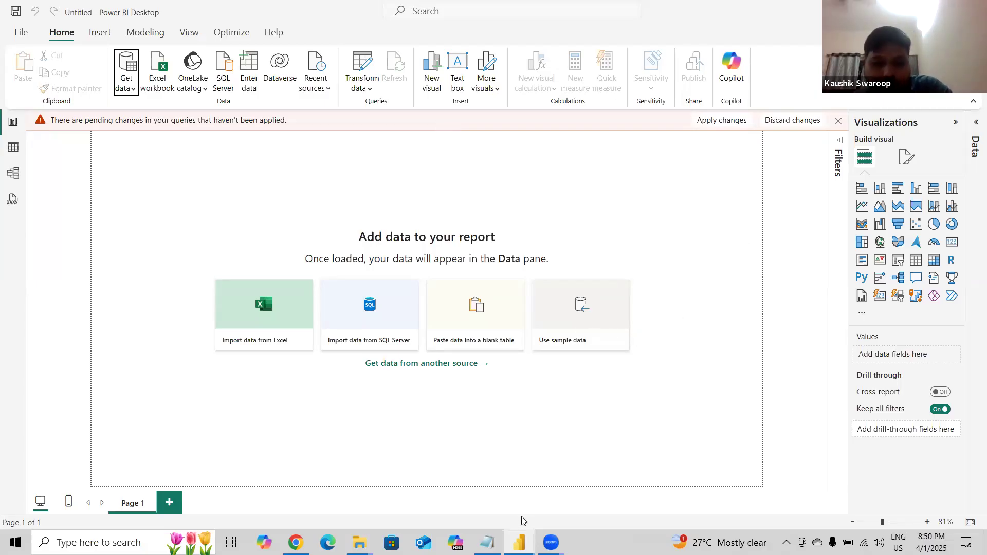
# Switch to the Power Query Editor and inspect the combined Power Query Files table's columns.
pyautogui.moveTo(521, 541)
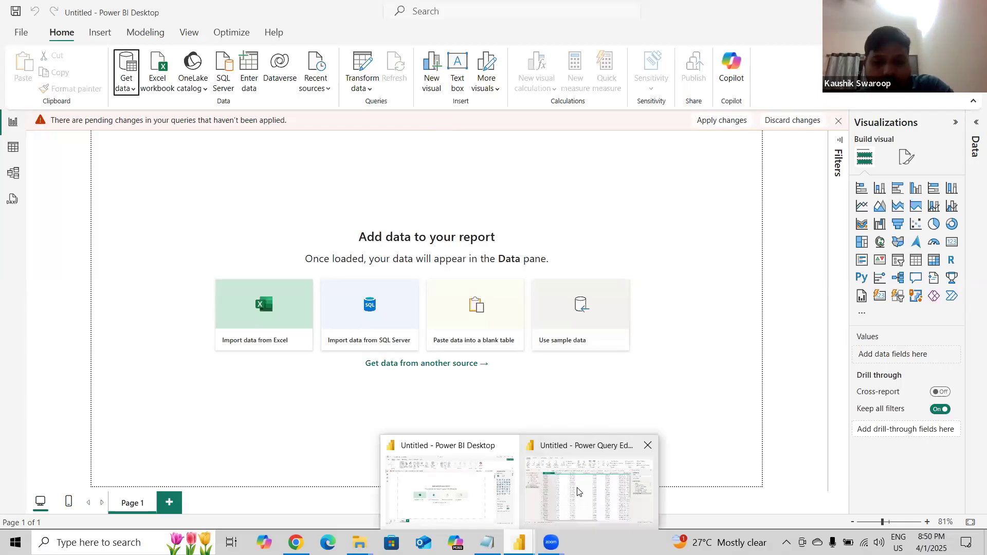
pyautogui.click(577, 492)
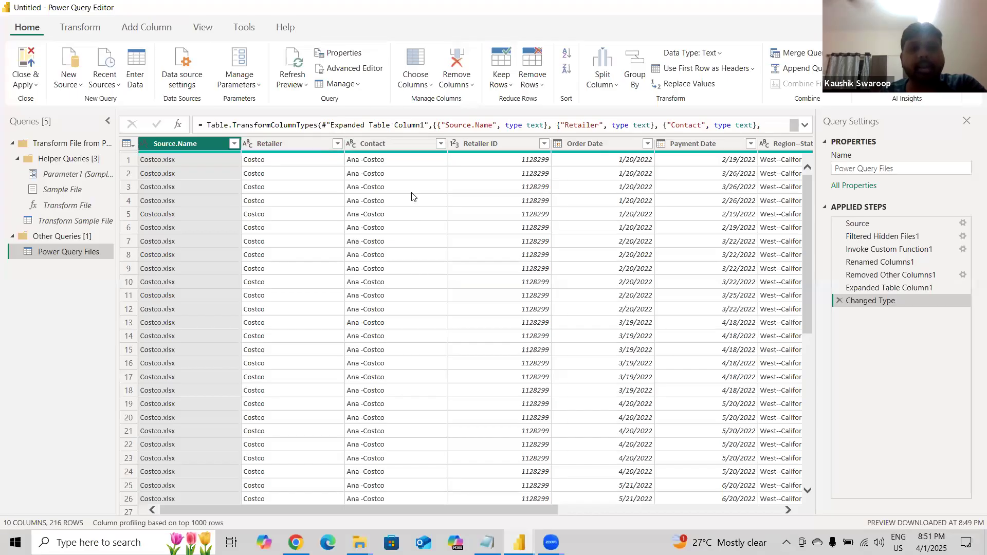
pyautogui.hscroll(5, 463, 365)
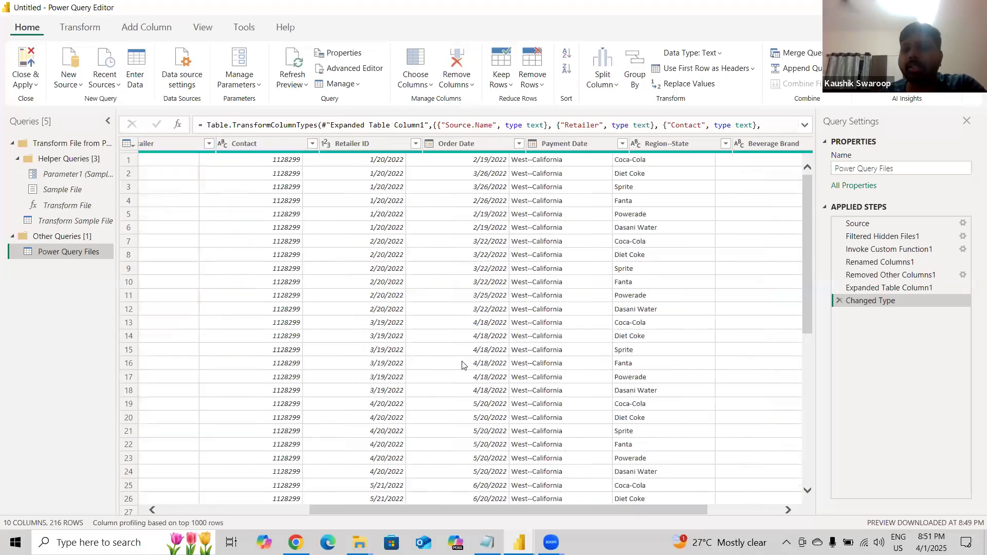
pyautogui.hscroll(-5, 462, 365)
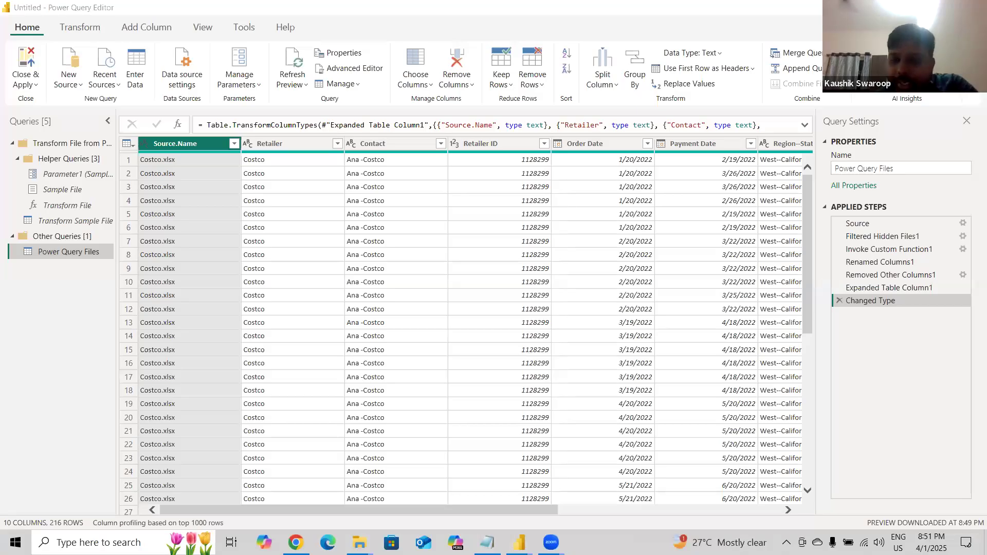
pyautogui.moveTo(519, 543)
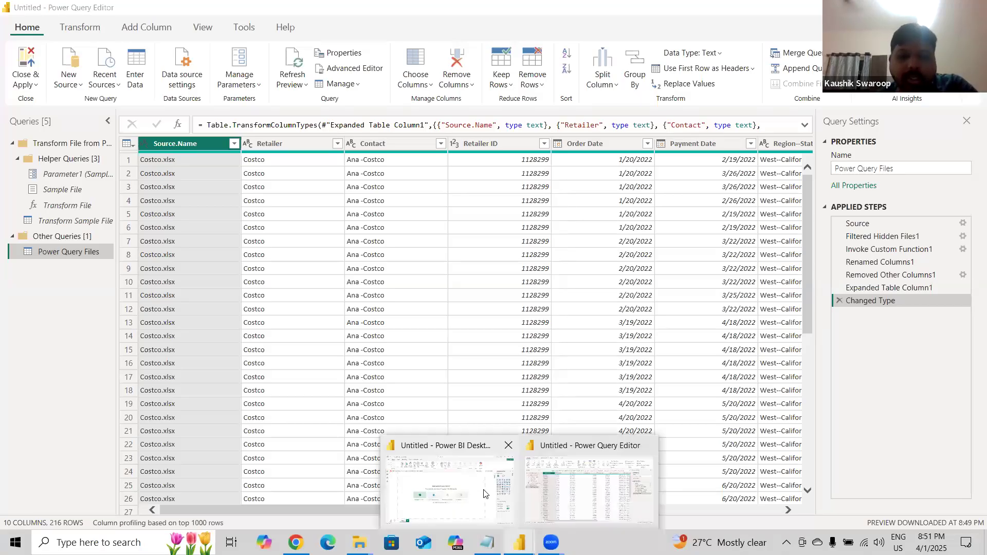
pyautogui.click(483, 493)
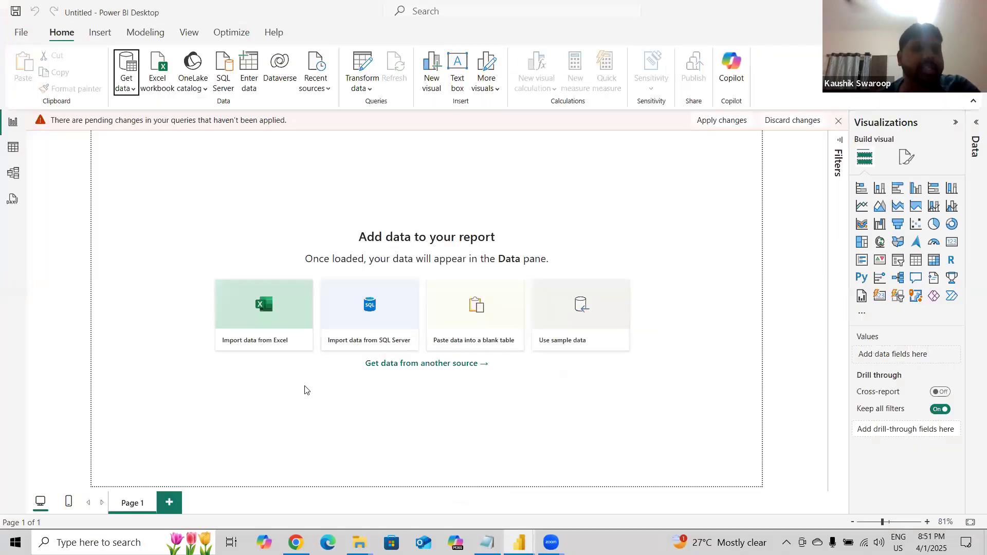
pyautogui.click(128, 94)
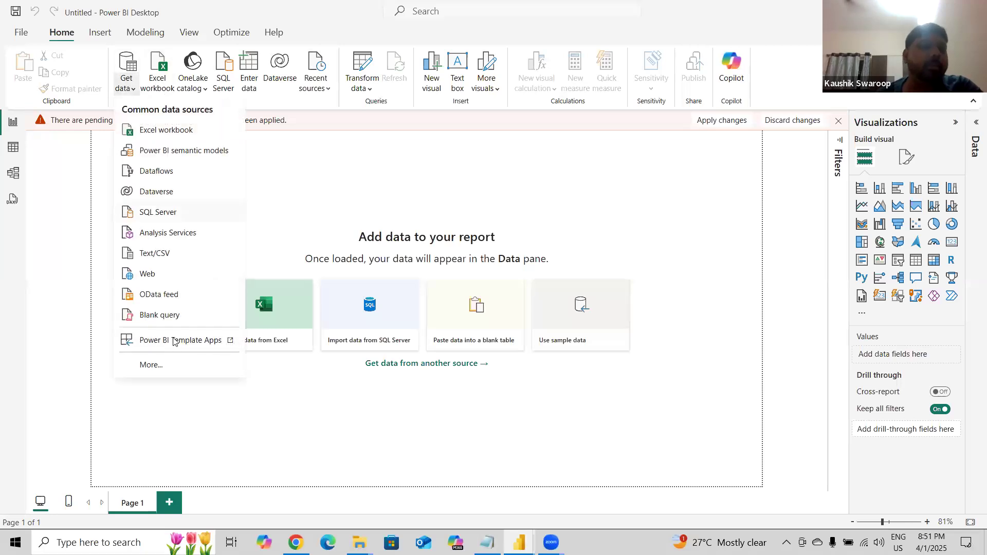
pyautogui.click(308, 173)
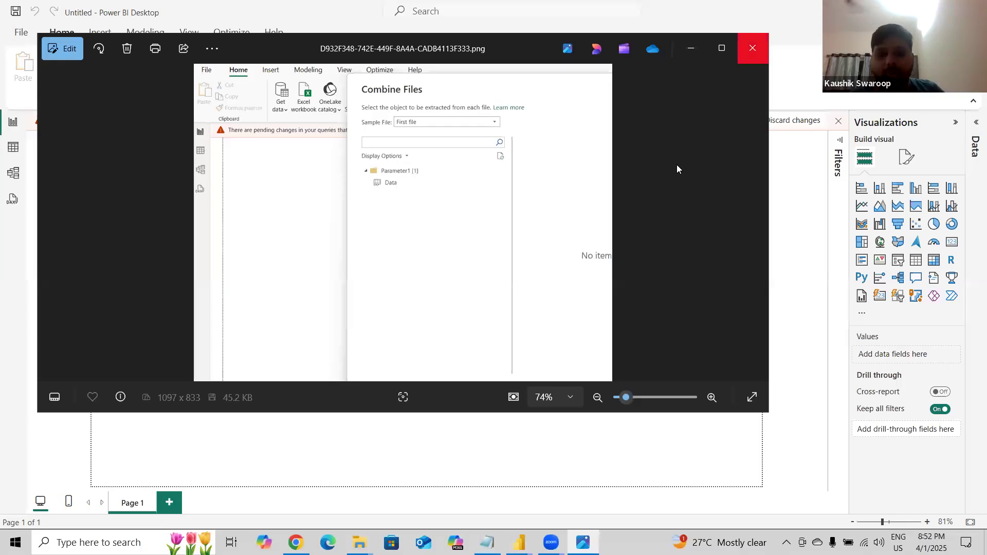
pyautogui.click(753, 48)
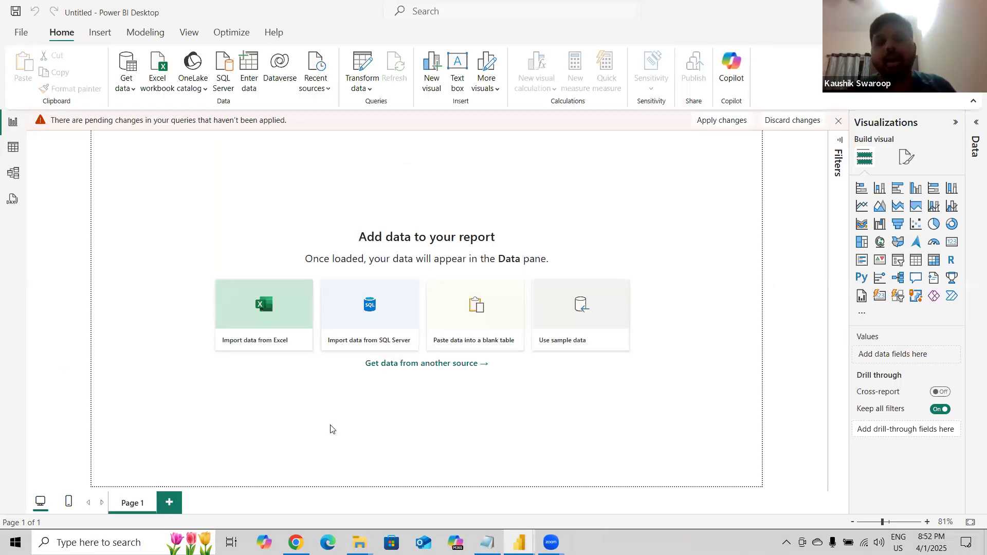
pyautogui.hotkey('alt', 'Tab')
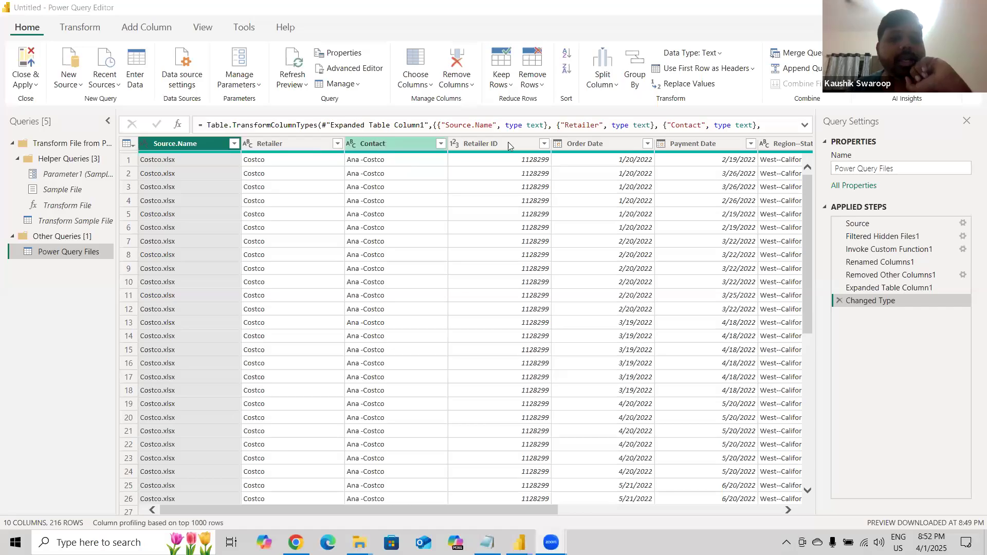
# Scroll through the combined table's rows and columns to review the data from all three retailers.
pyautogui.moveTo(810, 214); pyautogui.dragTo(826, 408)
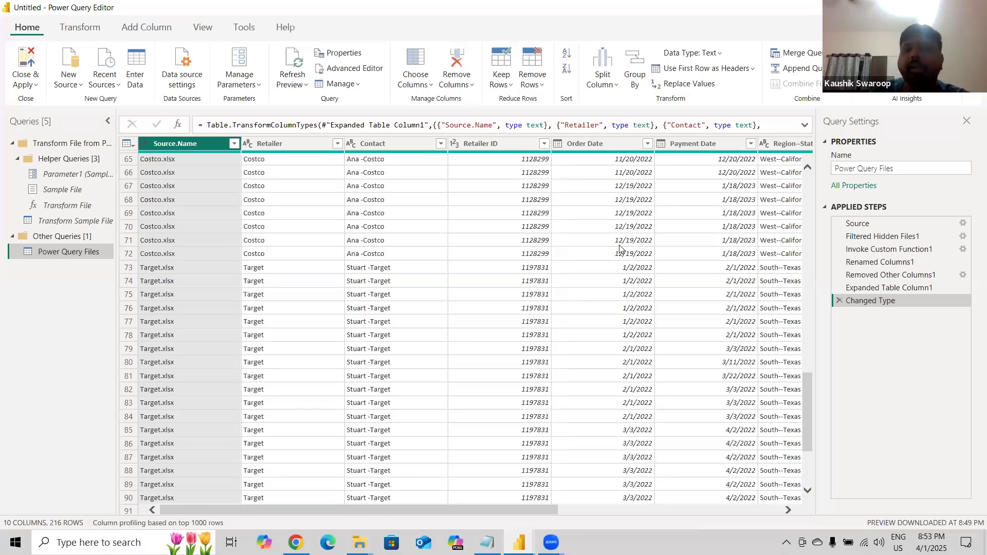
pyautogui.hscroll(3, 617, 325)
pyautogui.hscroll(3, 614, 325)
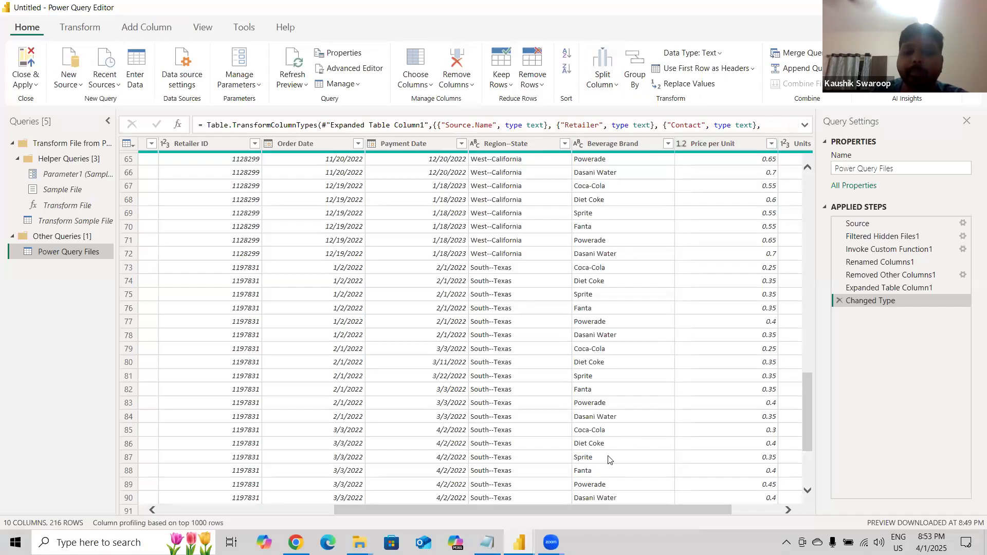
pyautogui.moveTo(579, 506); pyautogui.dragTo(678, 498)
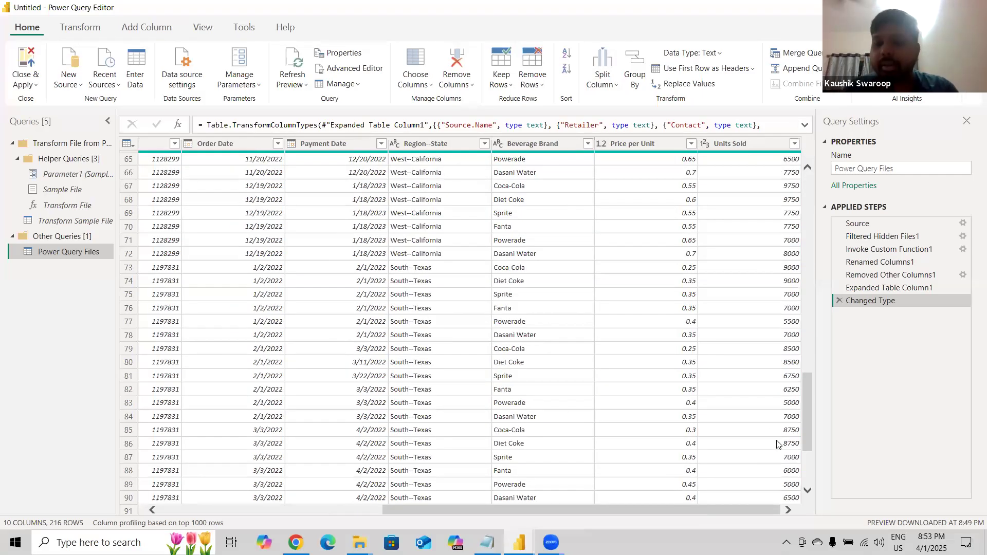
pyautogui.moveTo(805, 417); pyautogui.dragTo(822, 183)
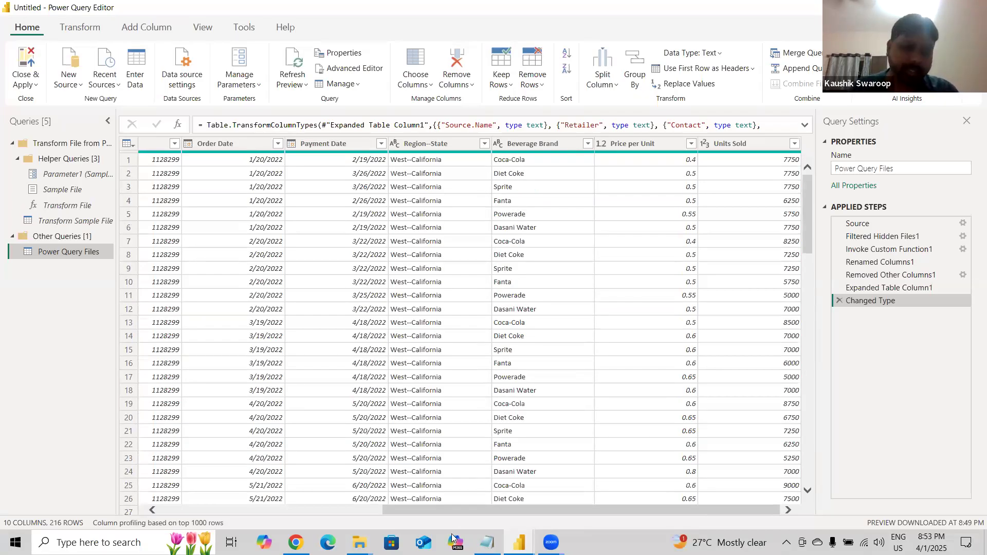
pyautogui.moveTo(450, 513); pyautogui.dragTo(210, 513)
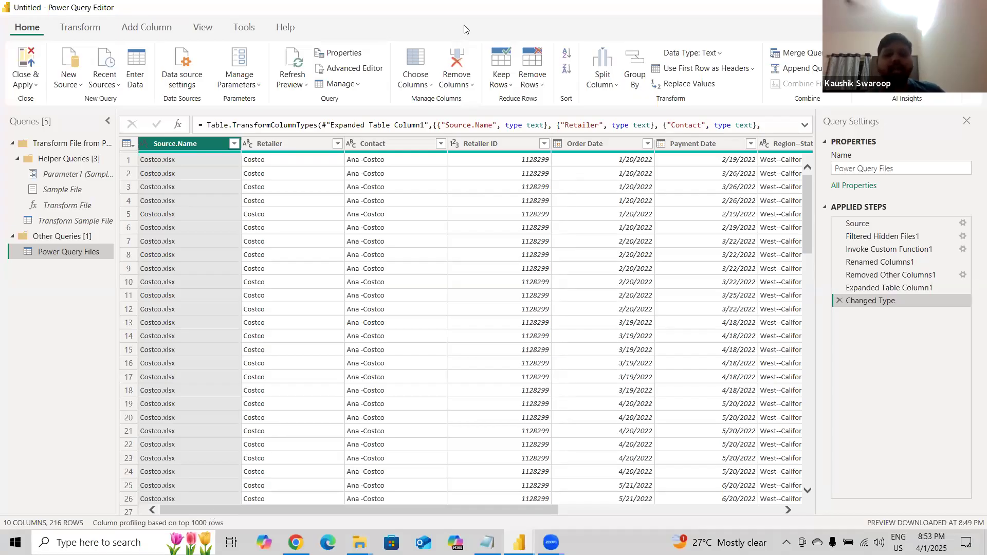
# Switch to Notepad and start a task list with the line "Contact Person Name".
pyautogui.click(486, 542)
pyautogui.click(718, 227)
pyautogui.press('Return')
pyautogui.press('Return')
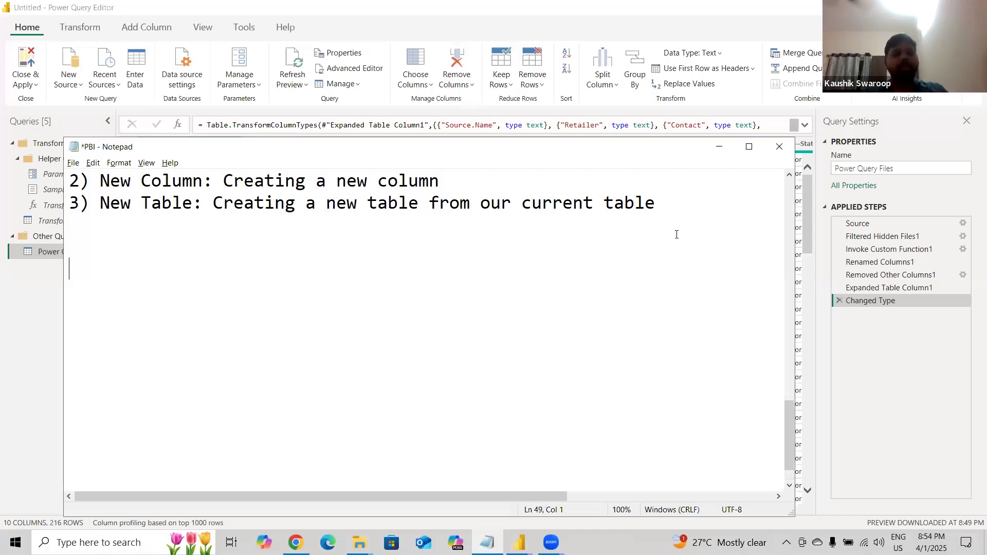
pyautogui.hotkey('alt', 'Tab')
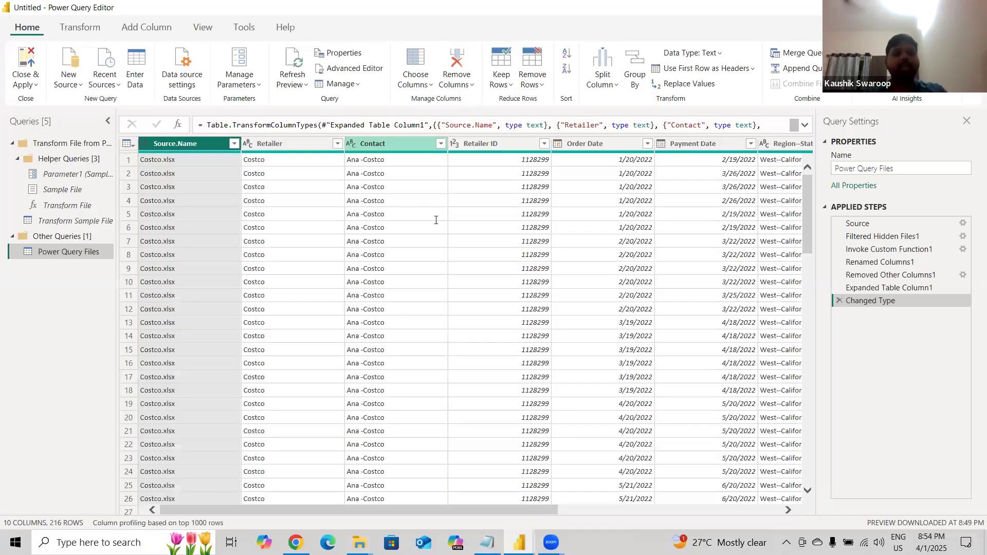
pyautogui.hotkey('alt', 'Tab')
pyautogui.write('Contact Pers')
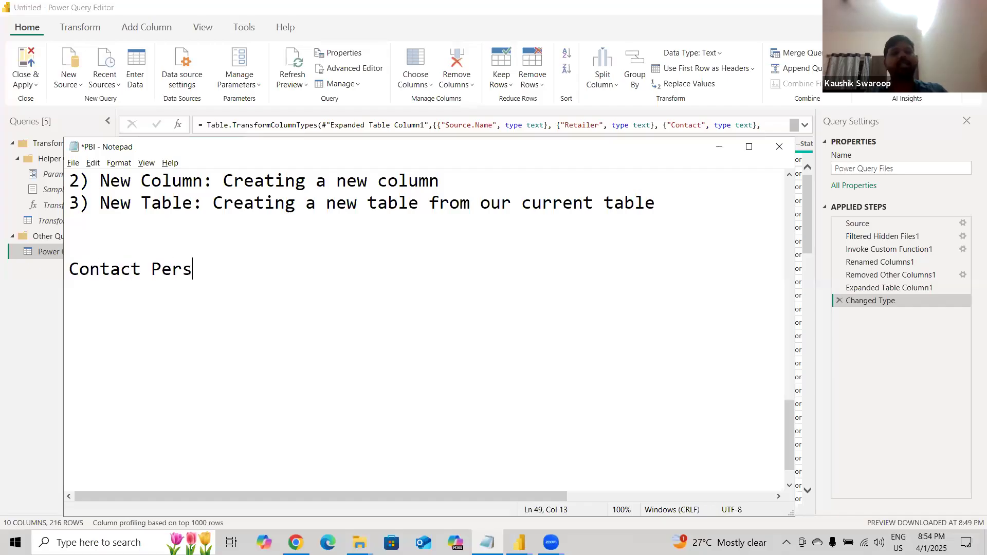
pyautogui.write('on Name')
pyautogui.press('Return')
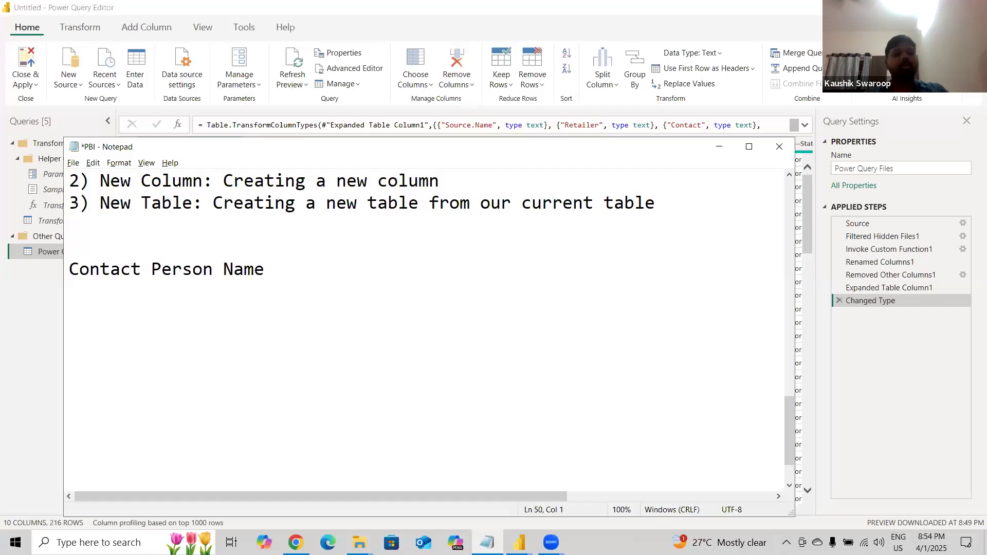
# Add the task lines "Total Sales" and "No of days for payment" to the Notepad list.
pyautogui.write('Total Sales')
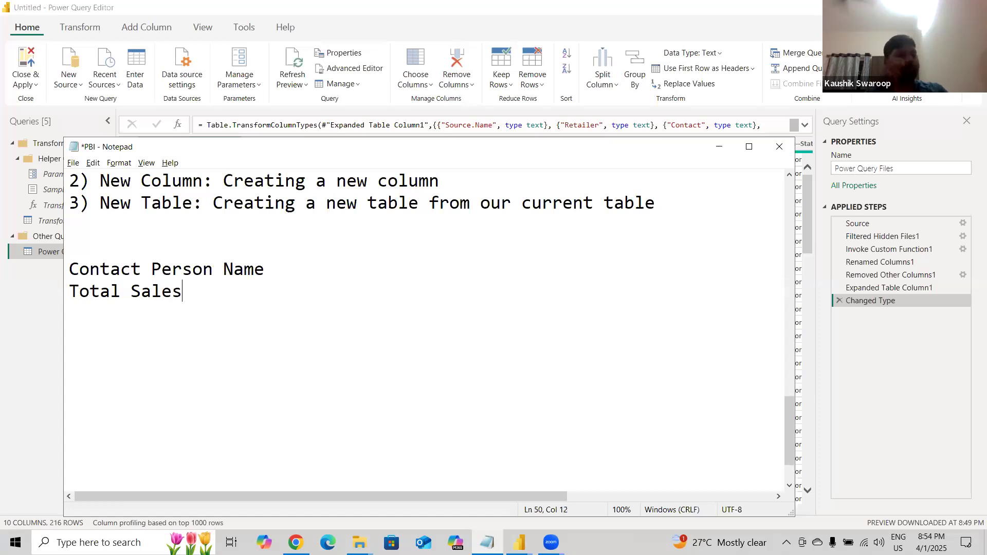
pyautogui.press('Return')
pyautogui.write('No of days for payment')
pyautogui.press('Return')
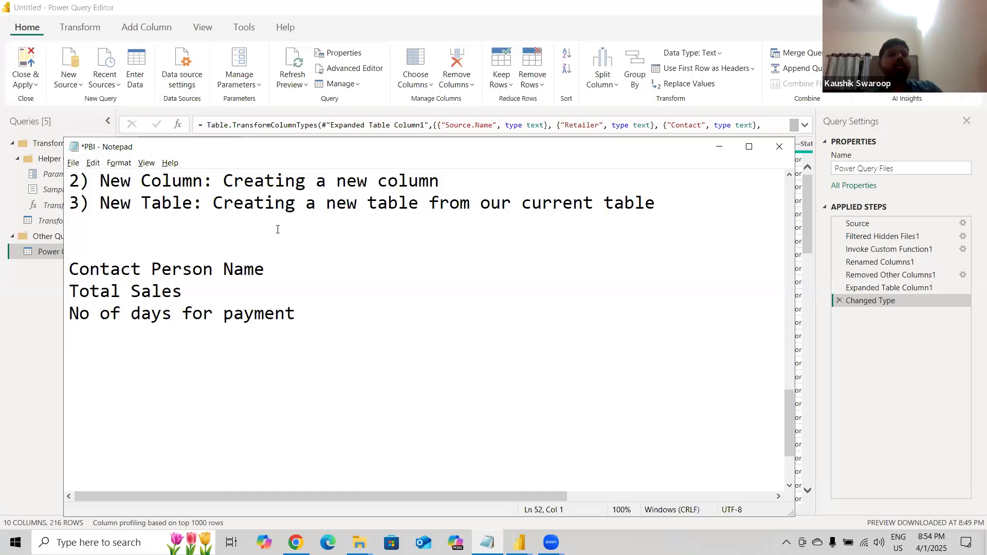
# Add the task line "Create a bar chart for retailer and total sales" below the other tasks.
pyautogui.click(340, 322)
pyautogui.moveTo(78, 327); pyautogui.dragTo(68, 271)
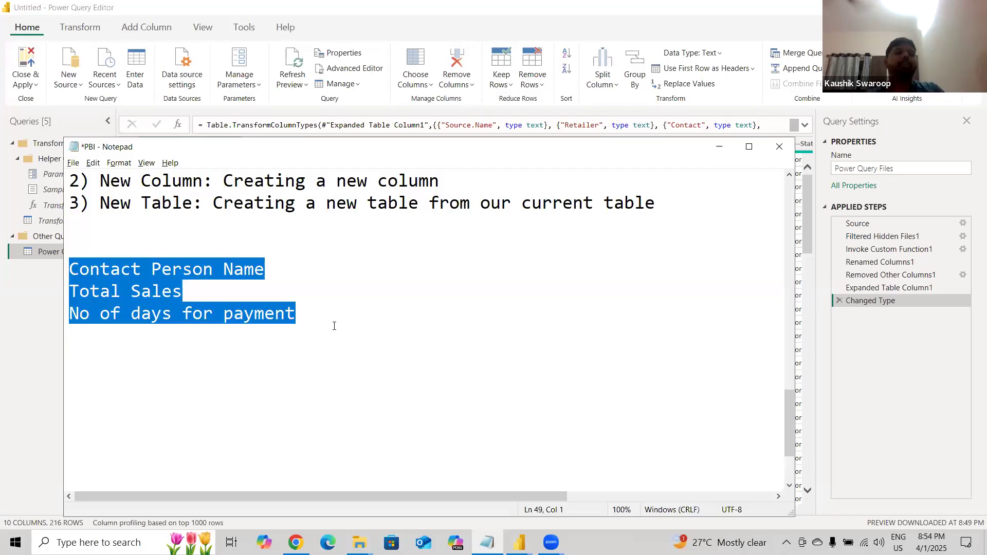
pyautogui.click(334, 326)
pyautogui.press('Return')
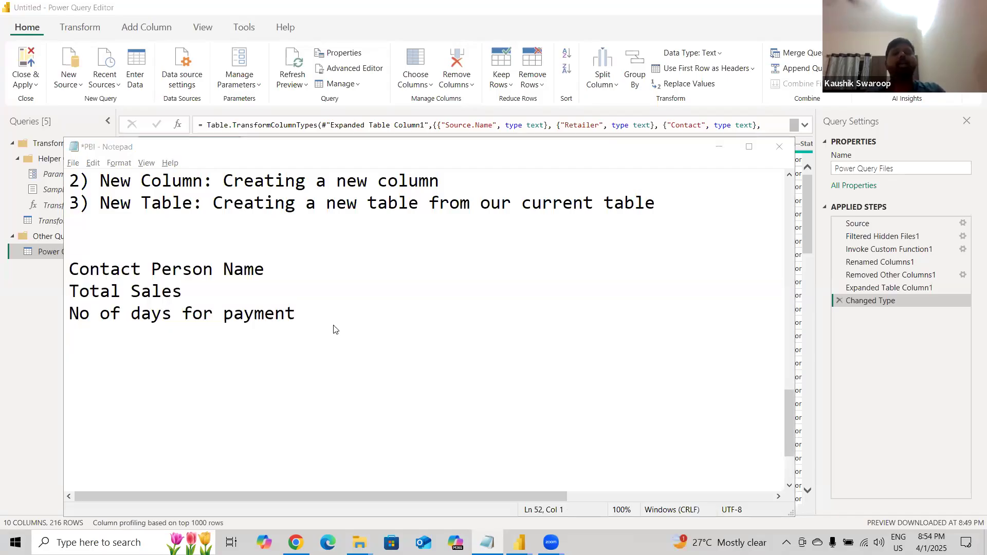
pyautogui.hotkey('alt', 'Tab')
pyautogui.hscroll(5, 431, 327)
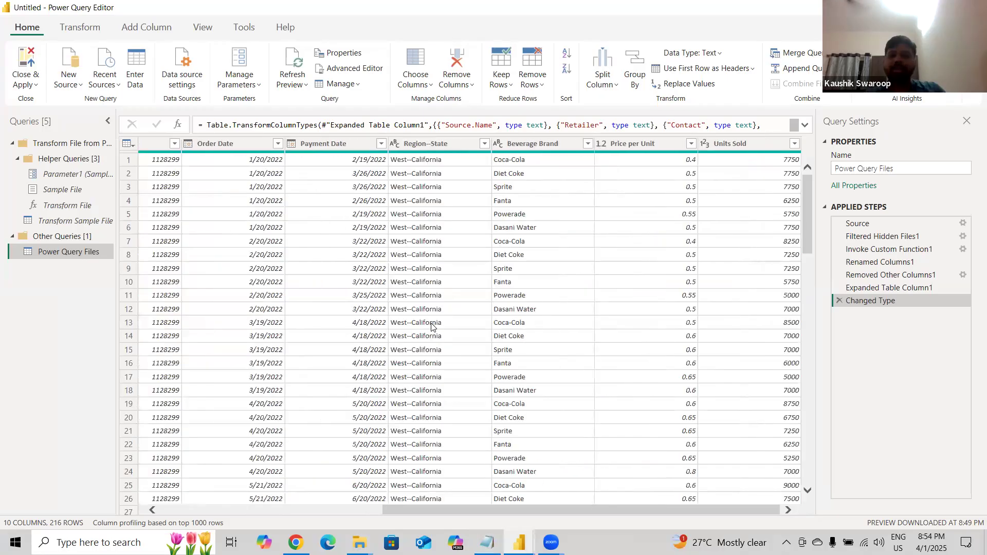
pyautogui.hotkey('alt', 'Tab')
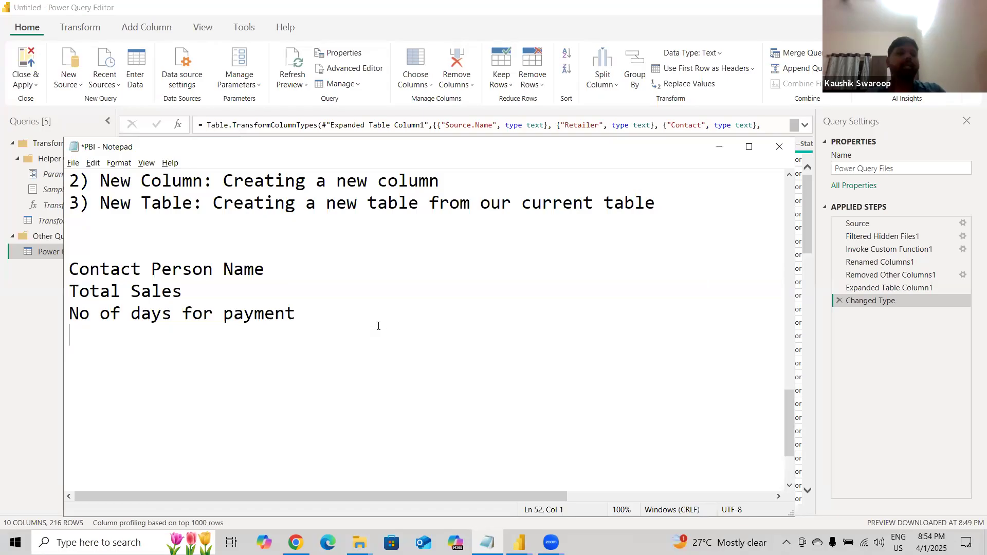
pyautogui.write('Create')
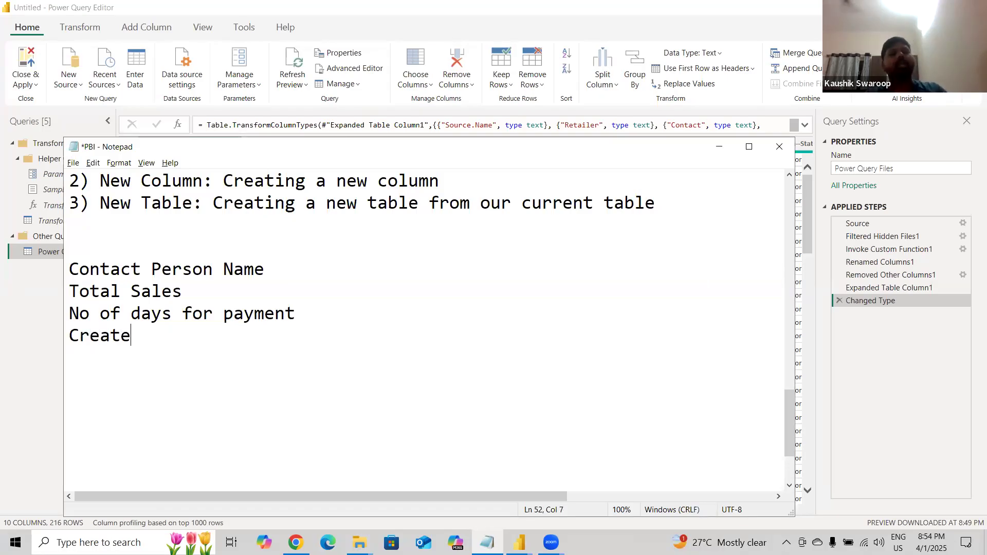
pyautogui.write(' a bar chart f')
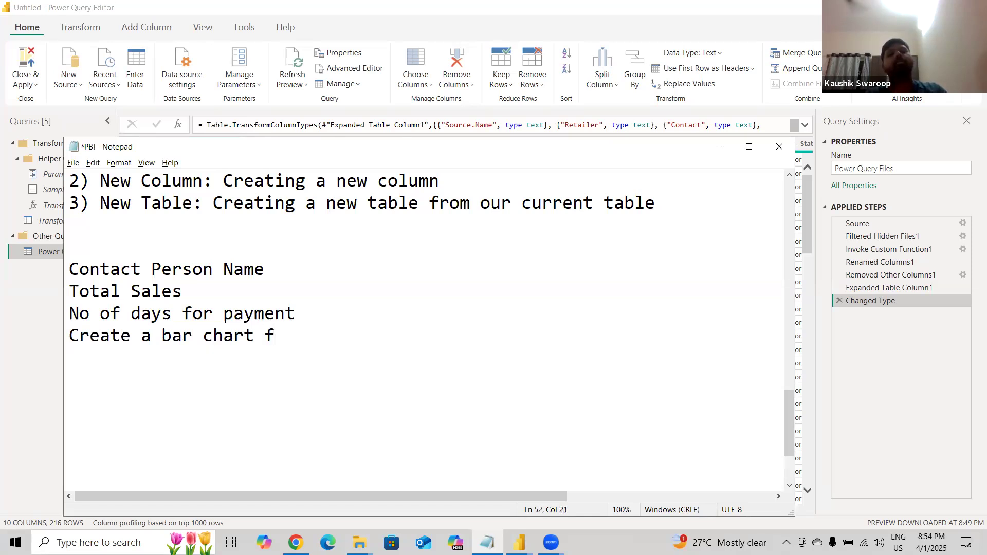
pyautogui.write('or ret')
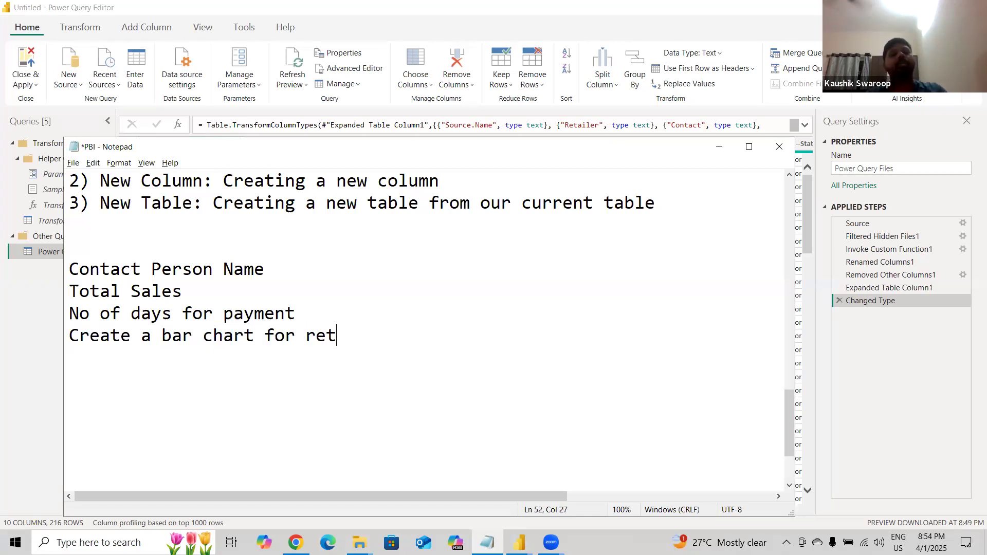
pyautogui.write('ailer and total sales')
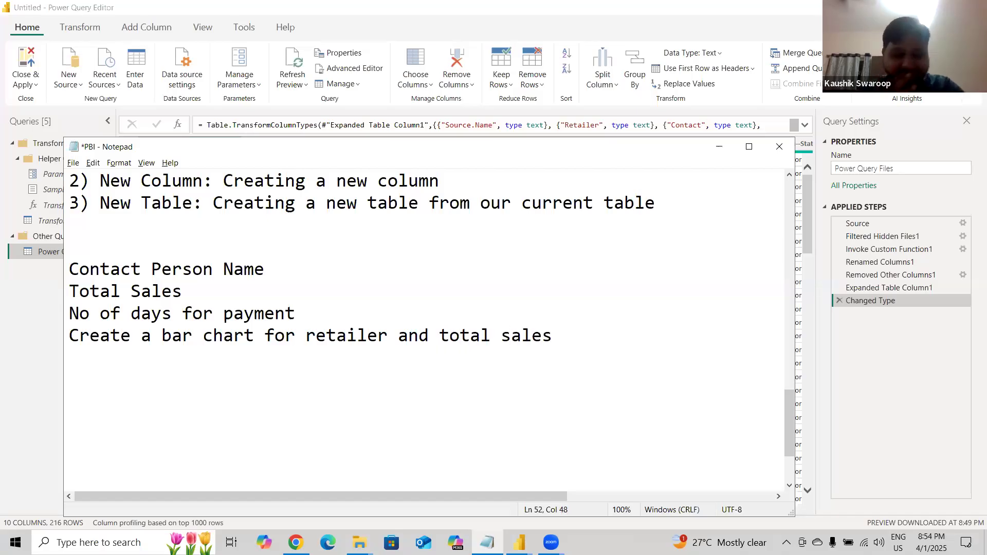
# Review the listed task lines one by one and minimize Notepad.
pyautogui.moveTo(587, 366); pyautogui.dragTo(58, 318)
pyautogui.click(245, 293)
pyautogui.hotkey('shift', 'Home')
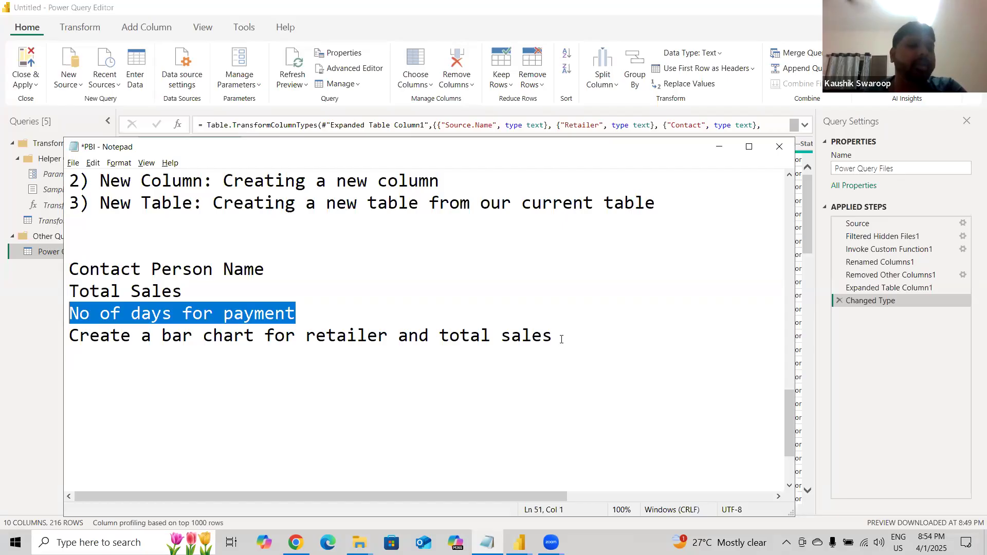
pyautogui.moveTo(591, 337); pyautogui.dragTo(495, 308)
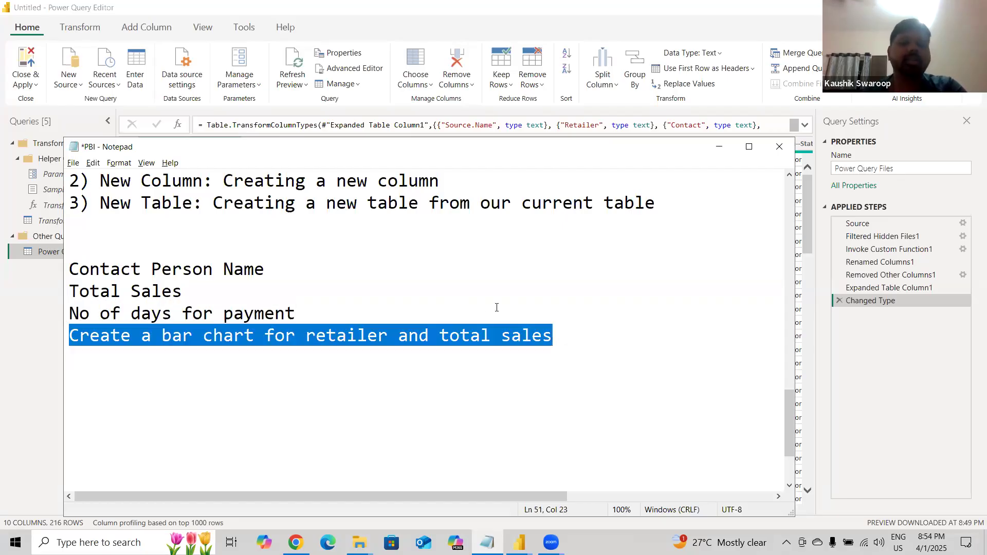
pyautogui.click(572, 339)
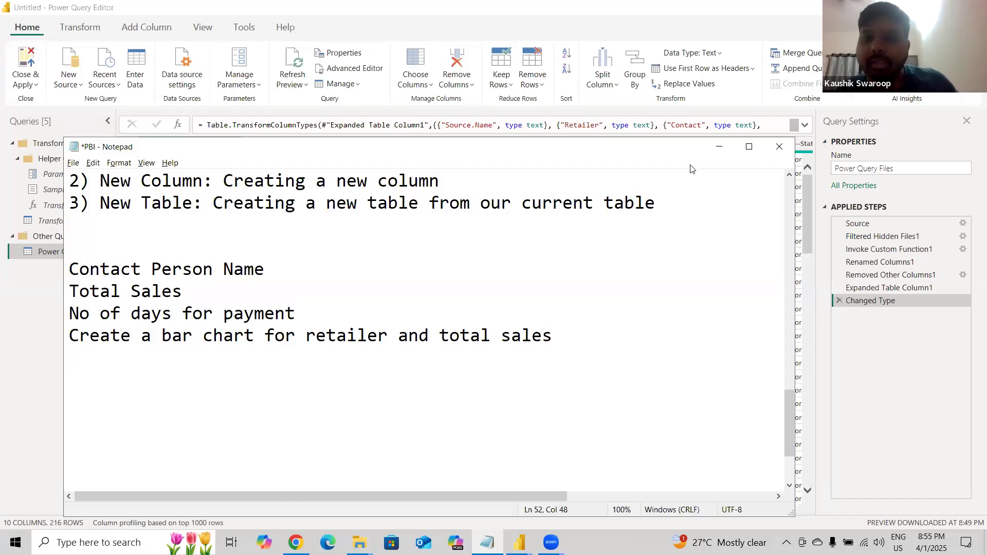
pyautogui.click(720, 147)
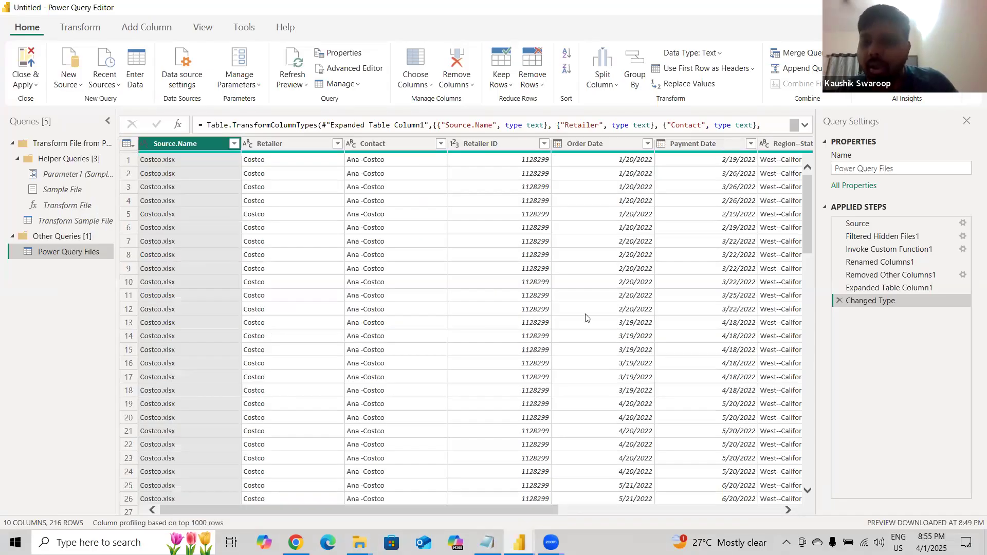
# Select the Contact column and scroll through its values for Costco, Target and Walgreens rows.
pyautogui.click(401, 143)
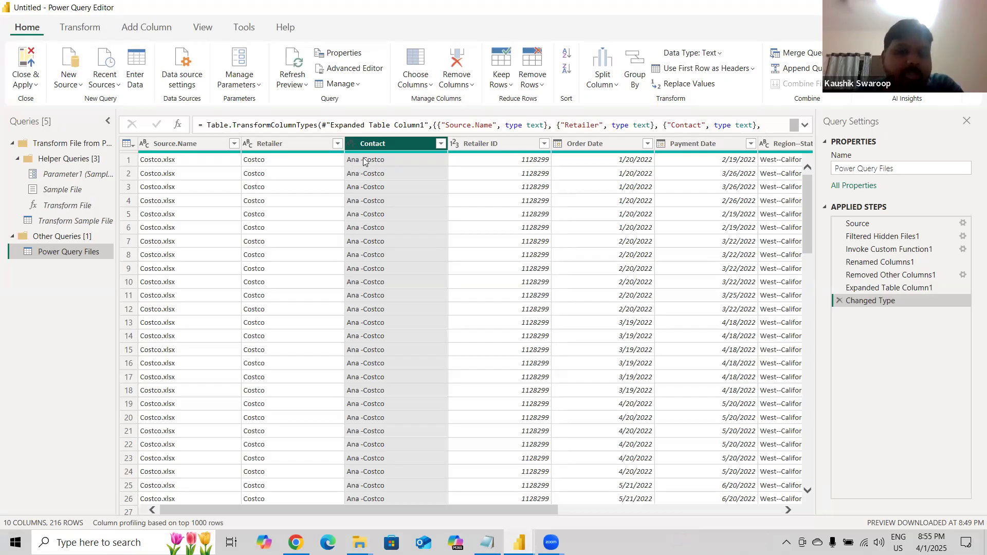
pyautogui.scroll(-1, 392, 355)
pyautogui.scroll(-15, 392, 359)
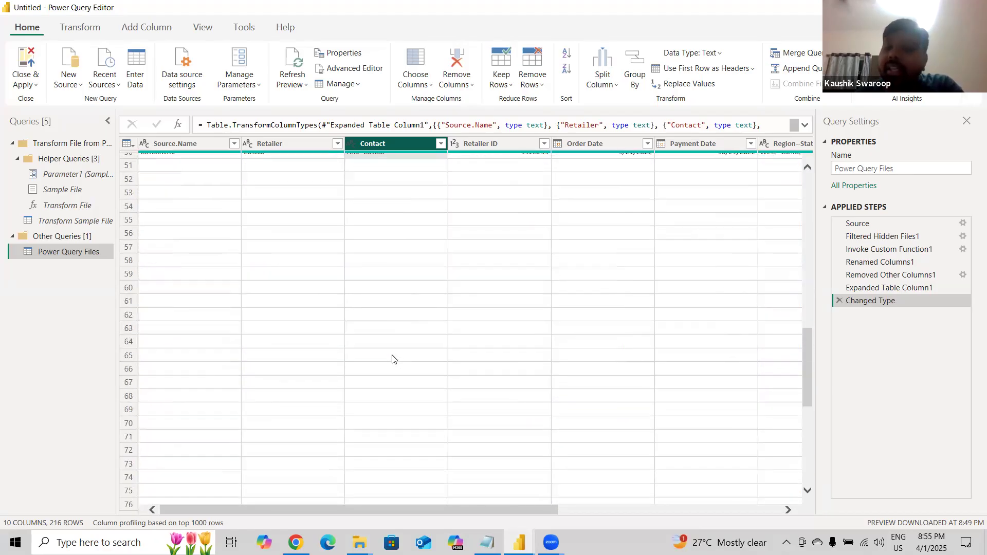
pyautogui.scroll(-3, 392, 358)
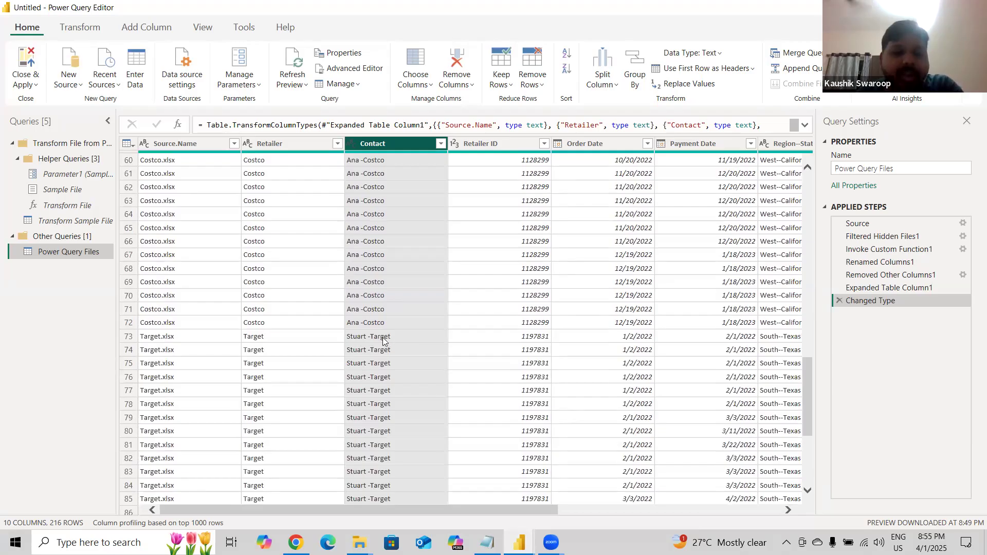
pyautogui.scroll(-2, 382, 337)
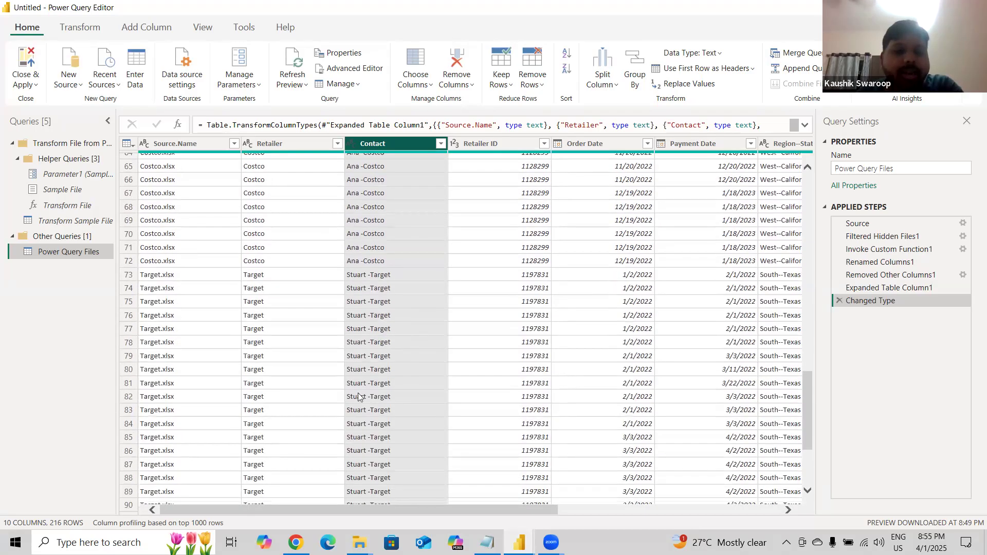
pyautogui.scroll(-14, 359, 393)
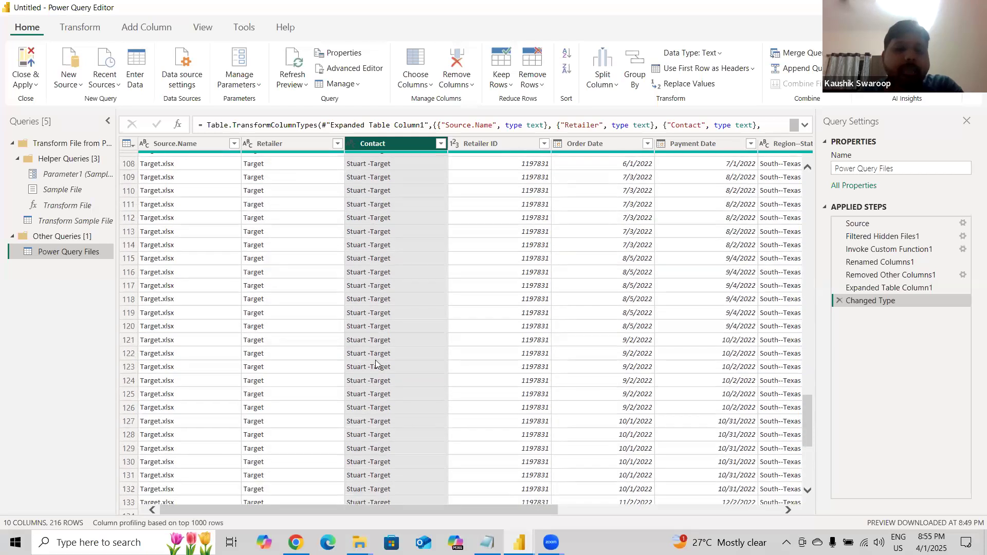
pyautogui.scroll(-20, 395, 366)
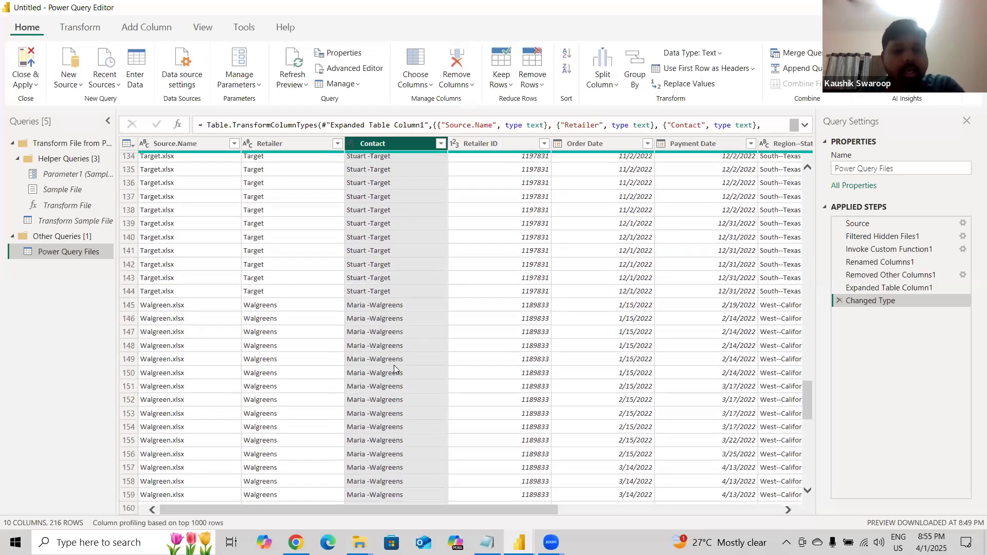
pyautogui.scroll(-1, 394, 365)
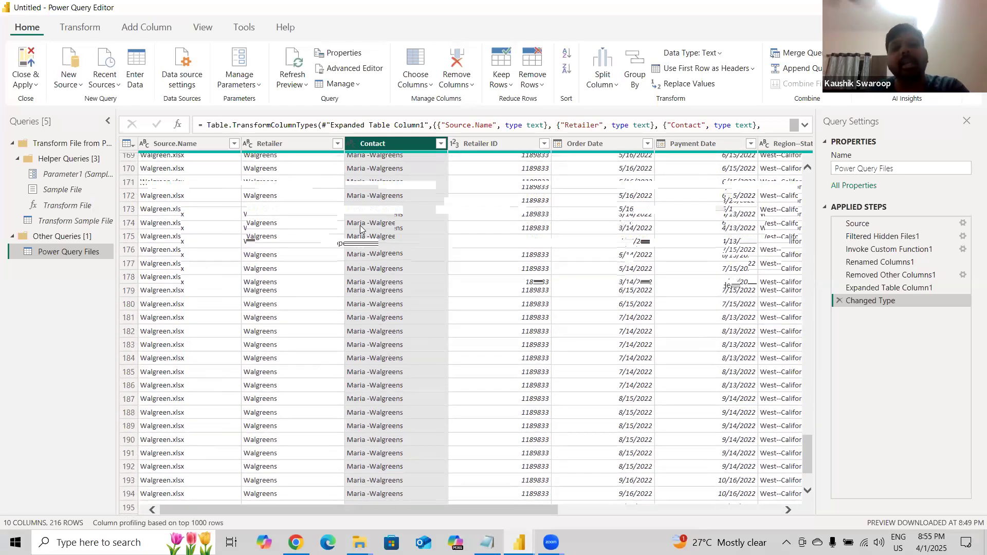
pyautogui.moveTo(808, 453); pyautogui.dragTo(811, 186)
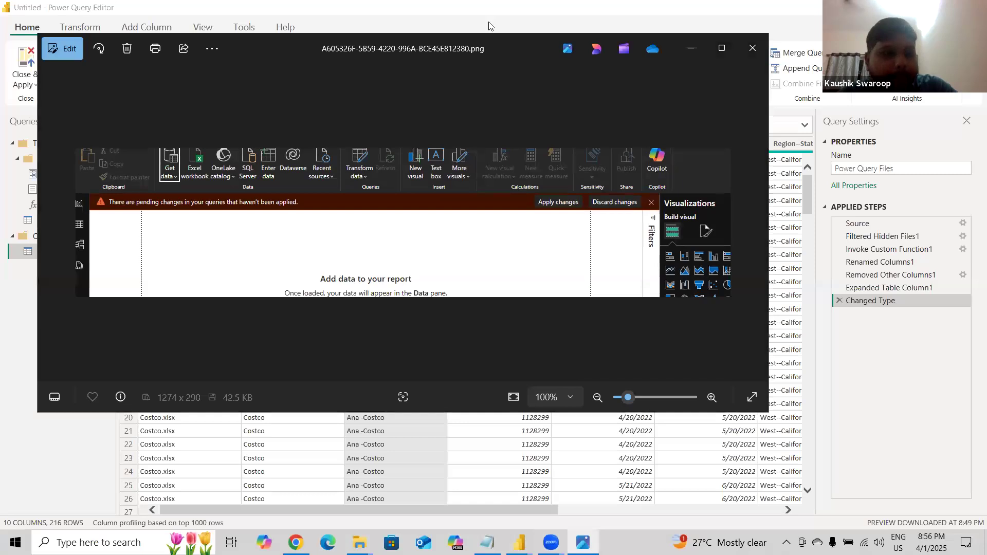
pyautogui.click(750, 49)
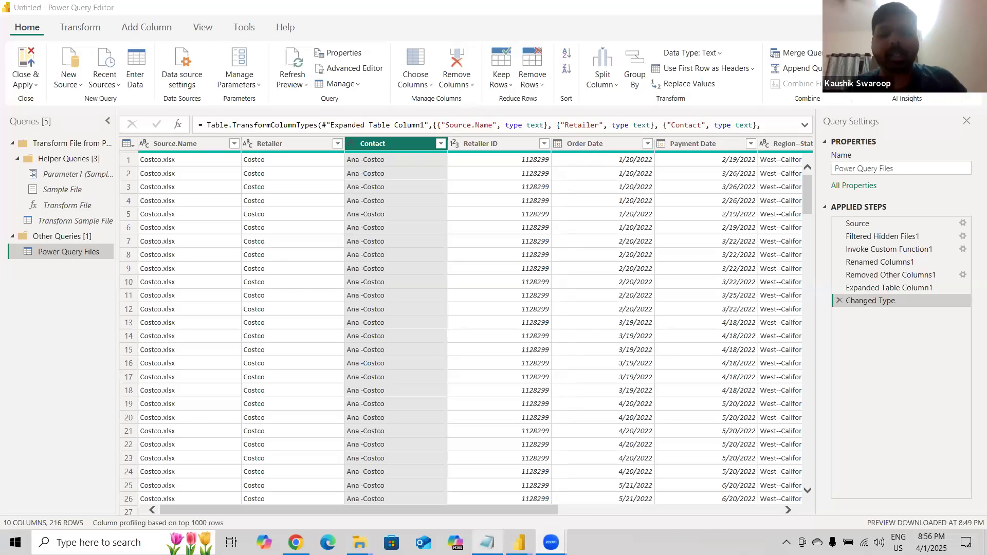
# Switch back to Notepad and add the line "Name -Company" describing the Contact format.
pyautogui.click(487, 542)
pyautogui.press('Return')
pyautogui.press('Return')
pyautogui.write('Name -Com')
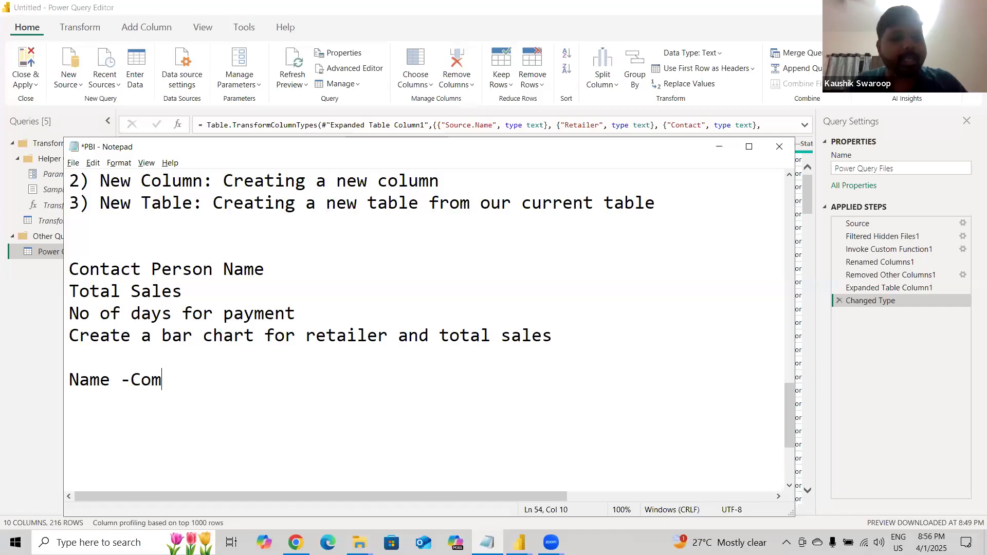
pyautogui.write('pany')
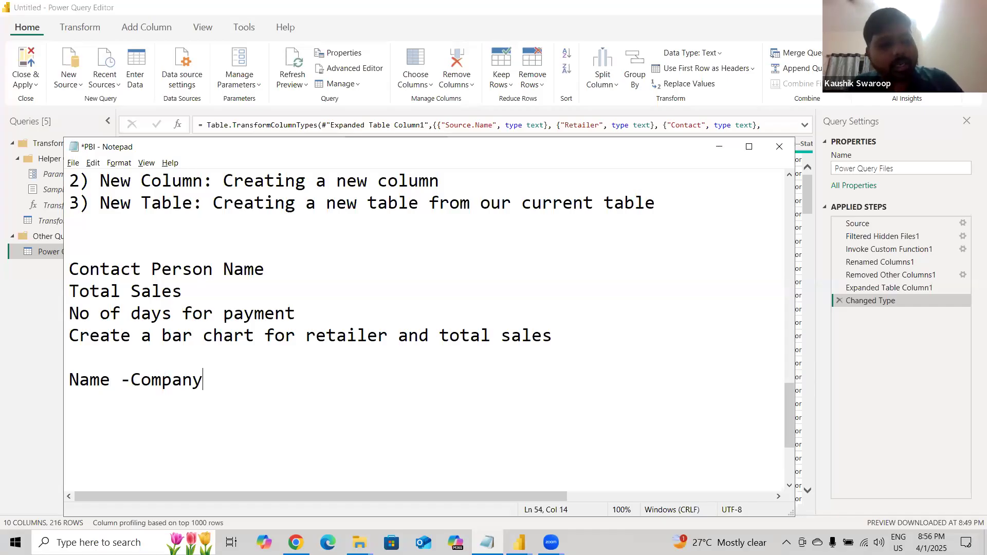
# Highlight the Company and Name parts of the Name -Company note in Notepad, then return to Power Query.
pyautogui.hotkey('ctrl', 'Left')
pyautogui.hotkey('shift', 'Left')
pyautogui.press('Left')
pyautogui.press('Left')
pyautogui.press('Left')
pyautogui.press('Right')
pyautogui.hotkey('ctrl', 'shift', 'Left')
pyautogui.press('Right')
pyautogui.press('Right')
pyautogui.press('Right')
pyautogui.hotkey('ctrl', 'shift', 'Right')
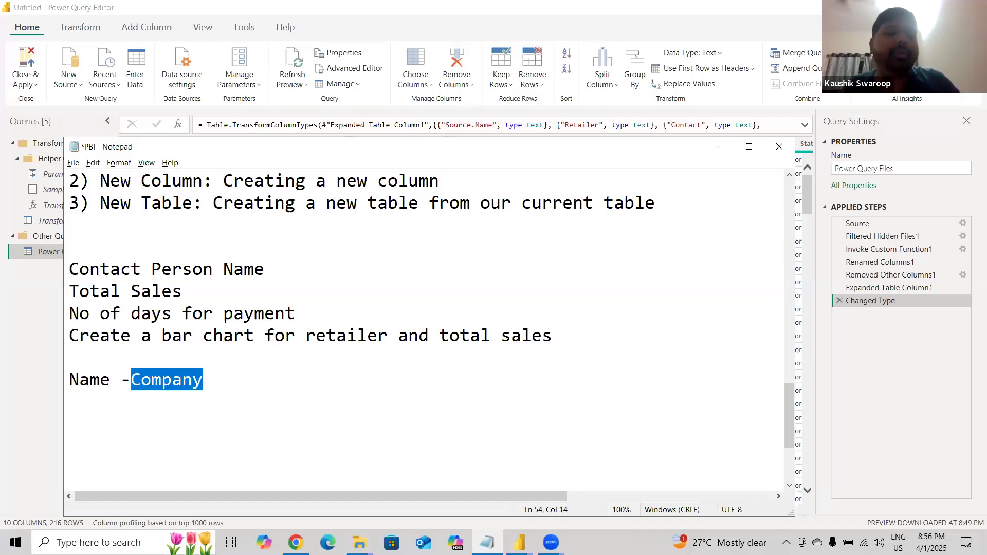
pyautogui.press('Left')
pyautogui.press('Home')
pyautogui.hotkey('ctrl', 'shift', 'Right')
pyautogui.hotkey('shift', 'Left')
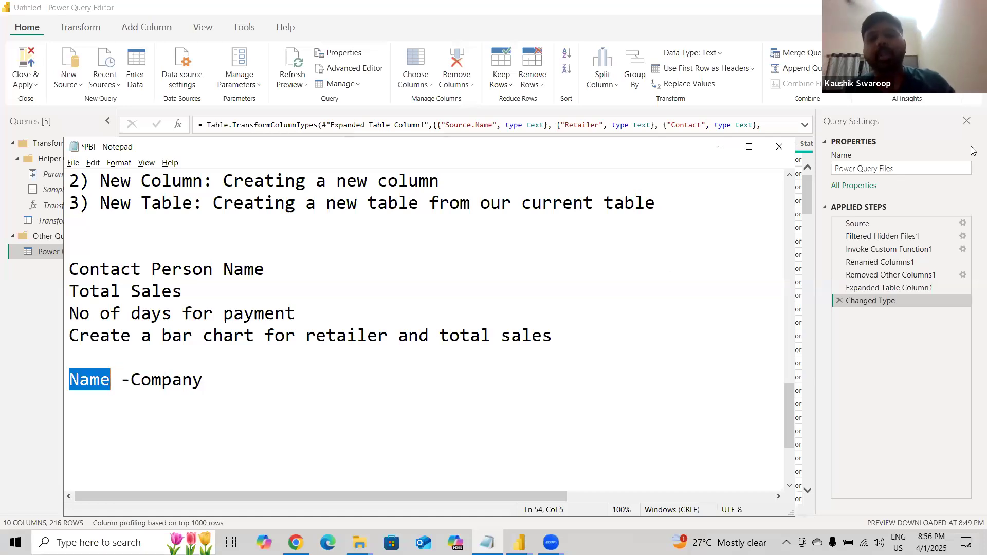
pyautogui.click(883, 326)
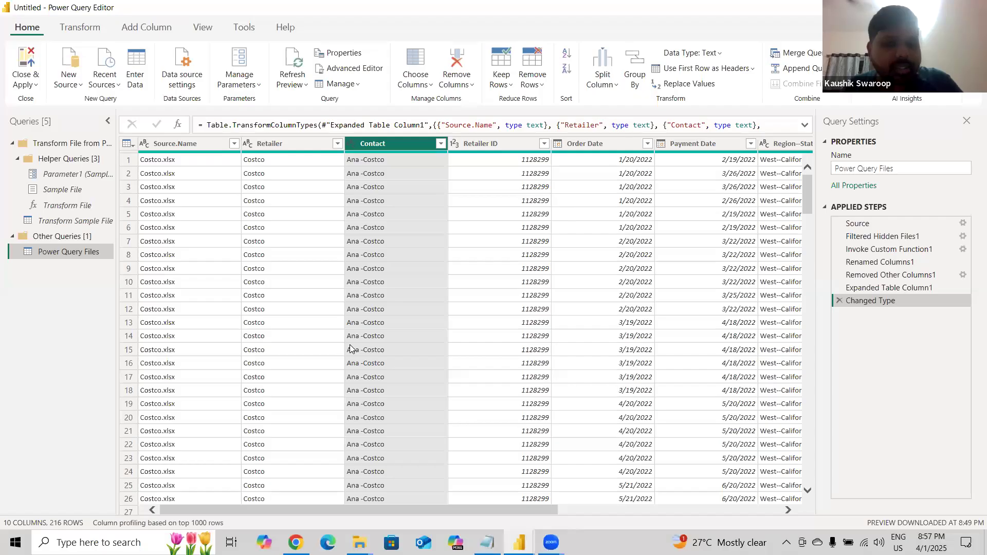
# Switch to Notepad, highlight the " -" separator between Name and Company, and minimize Notepad.
pyautogui.hotkey('alt', 'Tab')
pyautogui.click(240, 398)
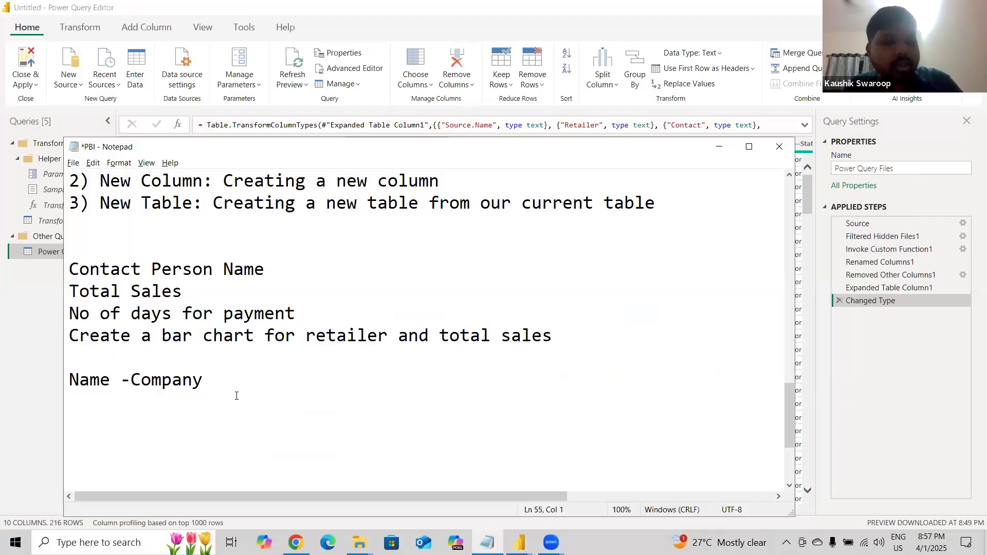
pyautogui.moveTo(132, 382); pyautogui.dragTo(122, 381)
pyautogui.click(227, 389)
pyautogui.press('Left')
pyautogui.press('Left')
pyautogui.press('Left')
pyautogui.press('Left')
pyautogui.press('Left')
pyautogui.press('Left')
pyautogui.press('Left')
pyautogui.press('Left')
pyautogui.press('Left')
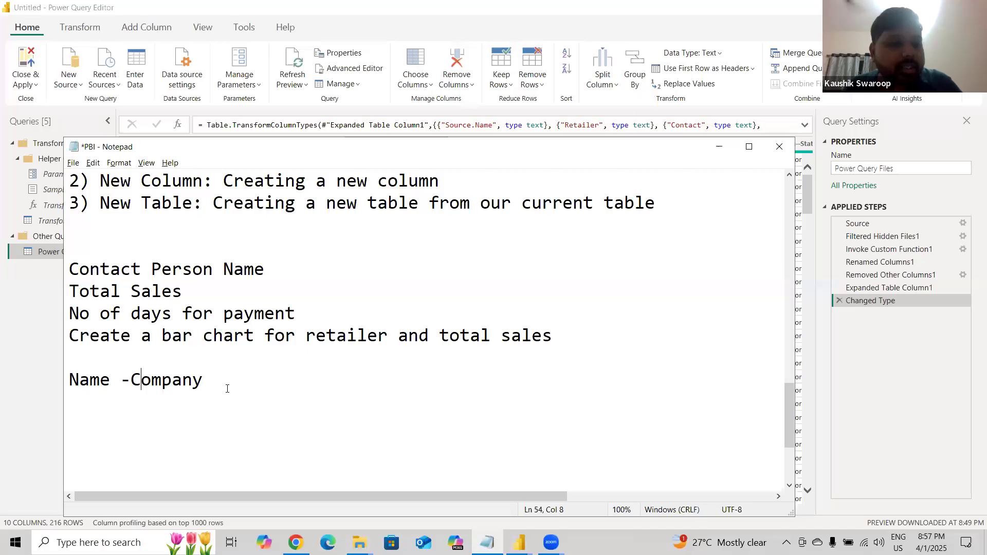
pyautogui.hotkey('shift', 'Right')
pyautogui.hotkey('shift', 'Right')
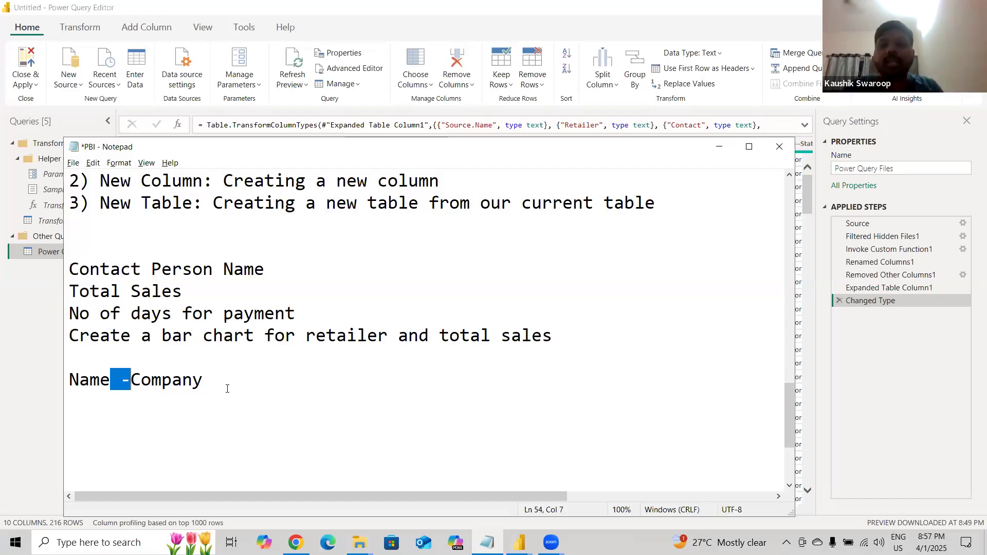
pyautogui.click(720, 148)
# Extract the text before the " -" delimiter in the Contact column and scroll through the resulting names.
pyautogui.click(80, 27)
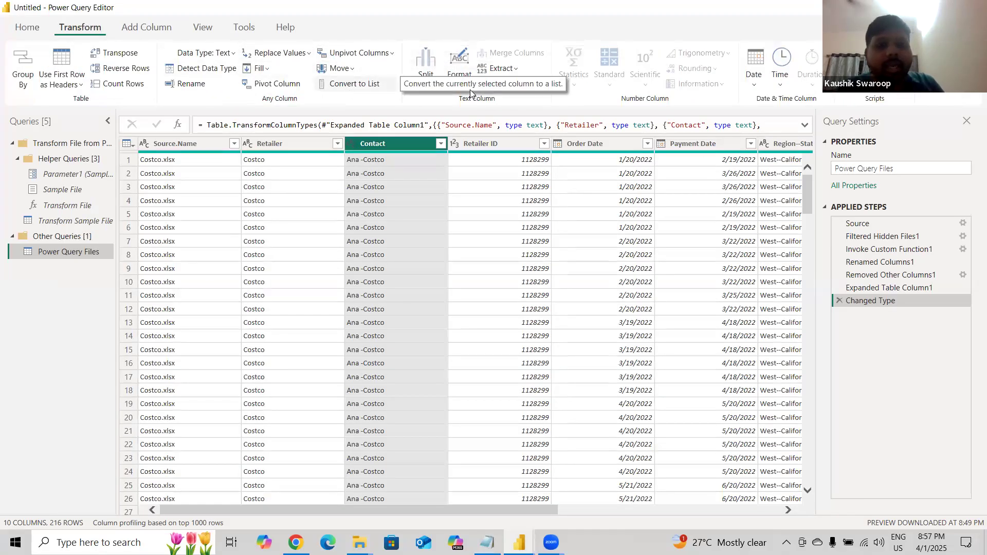
pyautogui.click(495, 75)
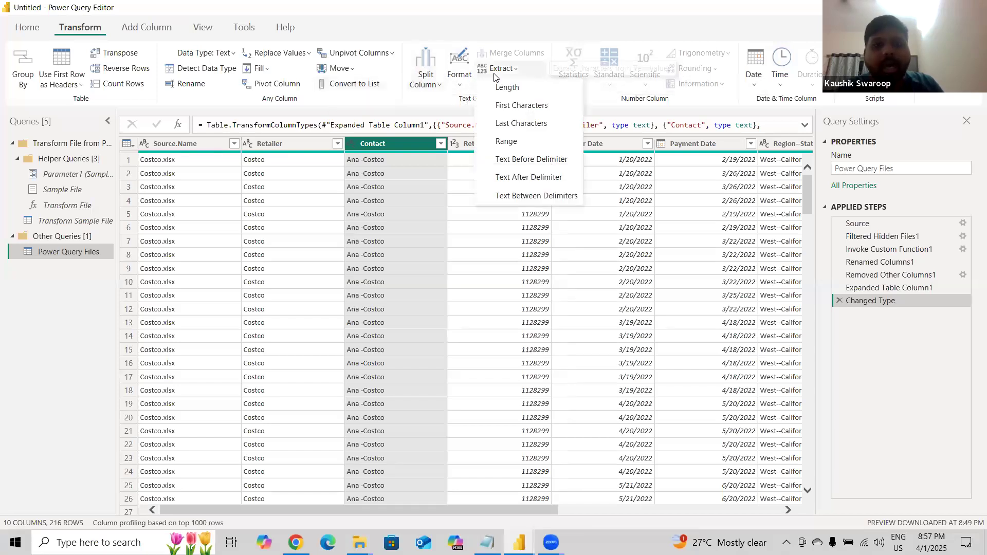
pyautogui.click(530, 160)
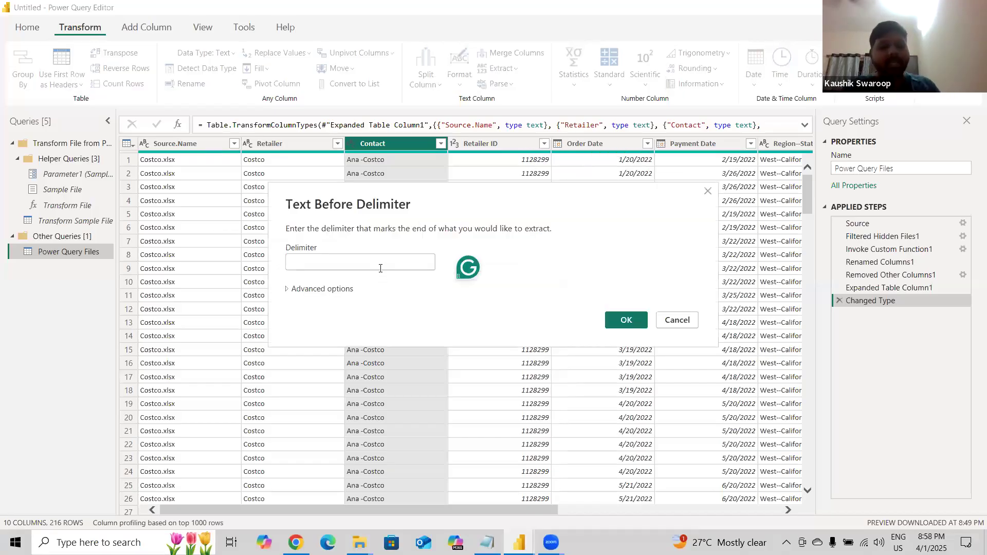
pyautogui.write('-')
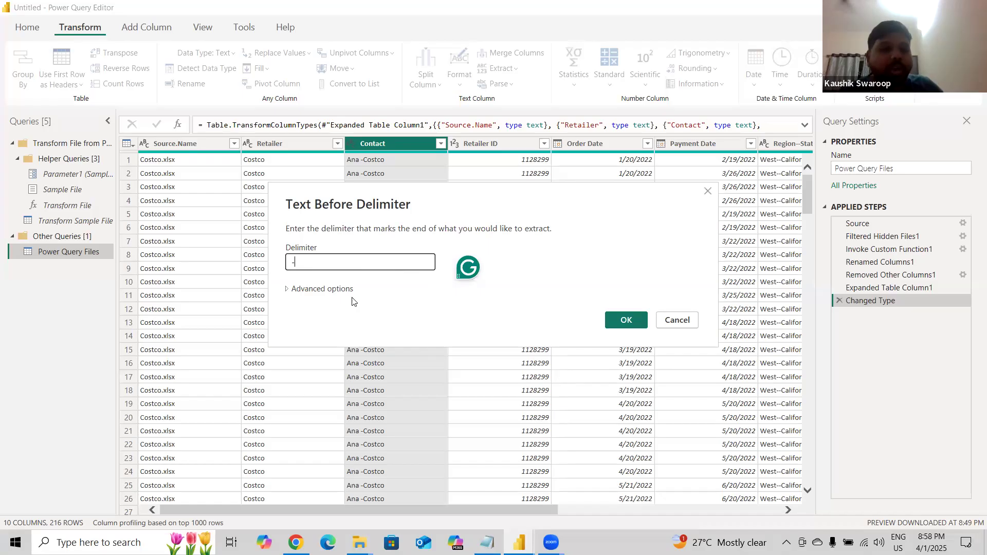
pyautogui.click(637, 328)
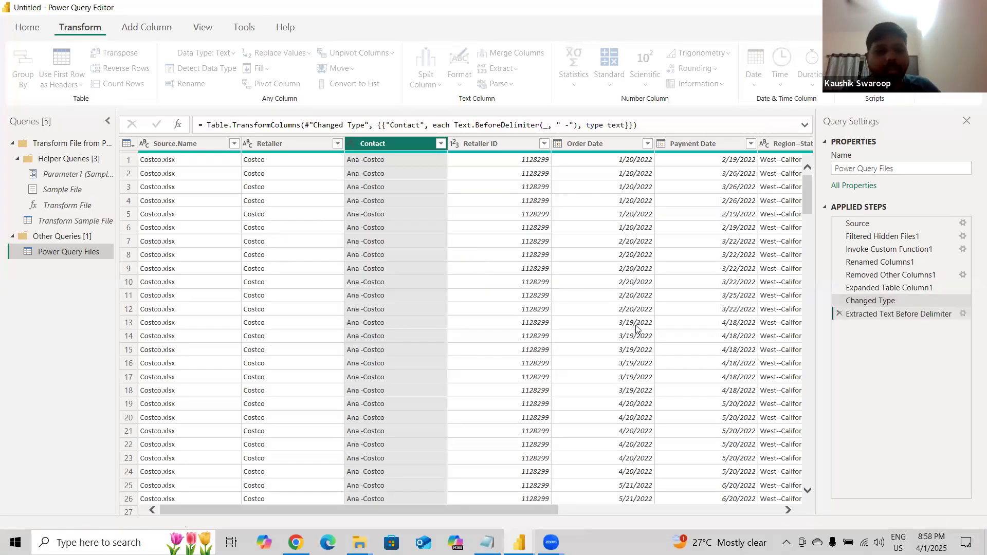
pyautogui.scroll(-1, 383, 275)
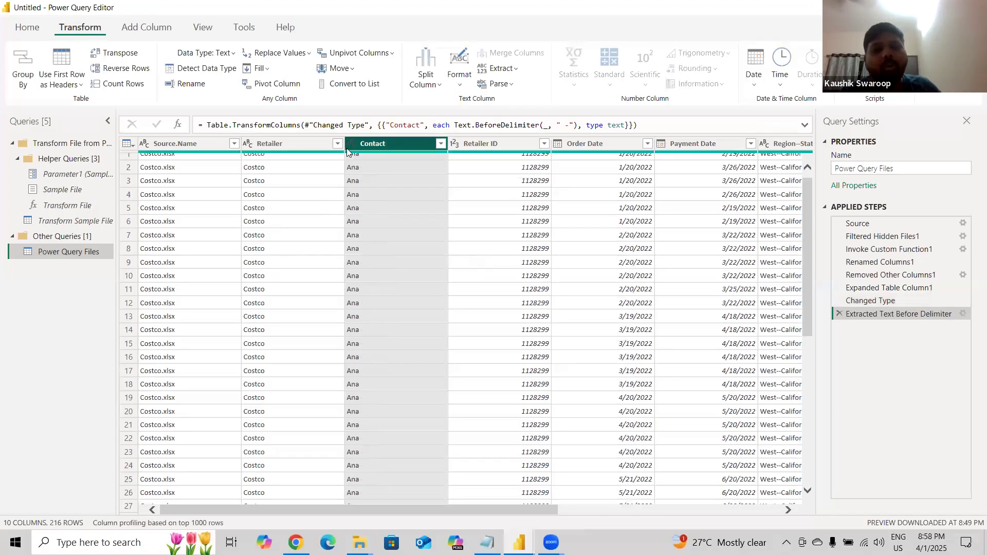
pyautogui.scroll(-13, 387, 442)
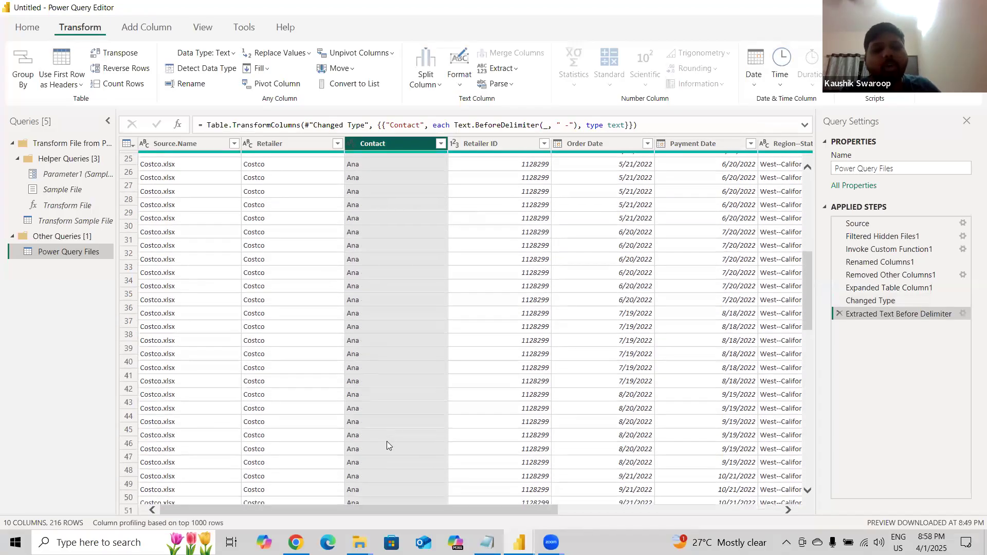
pyautogui.scroll(-12, 387, 441)
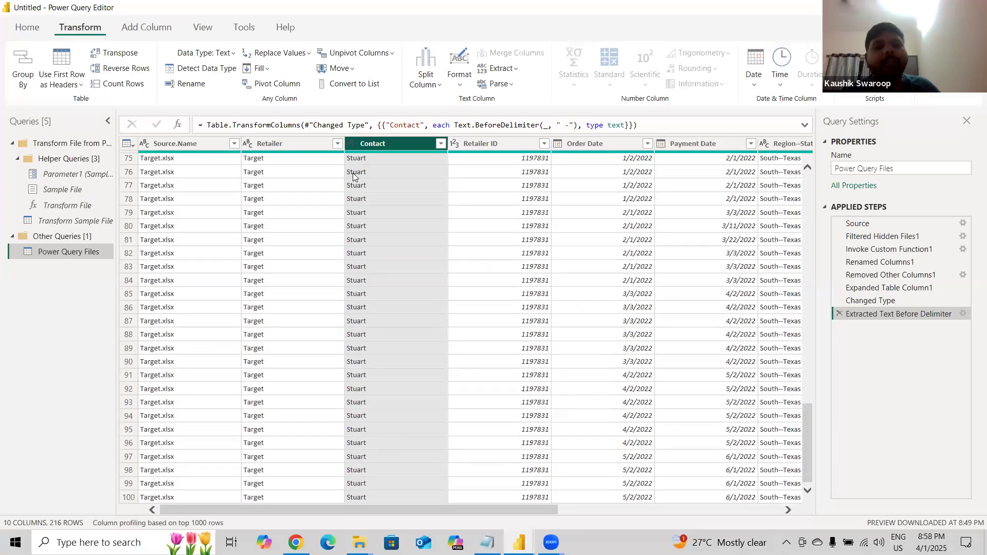
pyautogui.scroll(20, 371, 365)
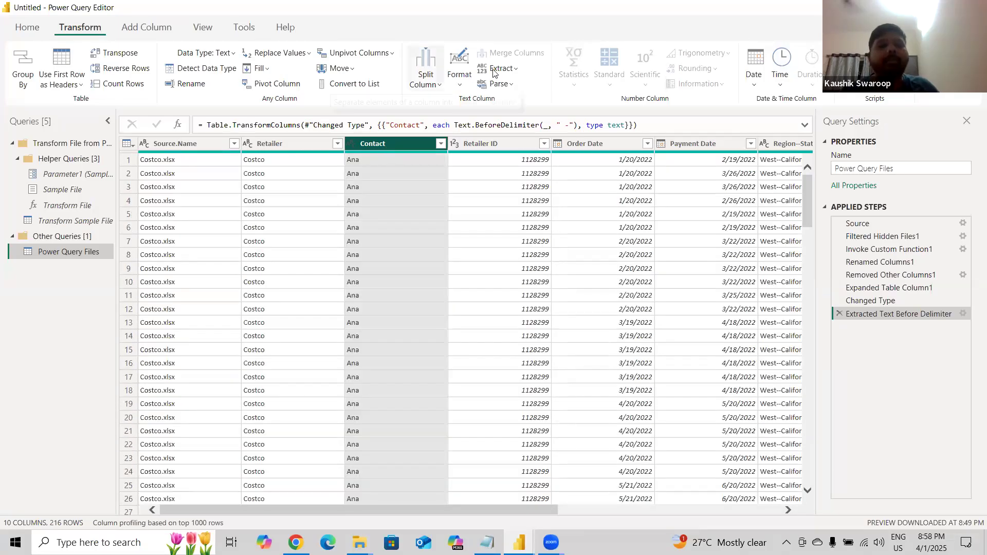
pyautogui.click(496, 70)
pyautogui.click(502, 68)
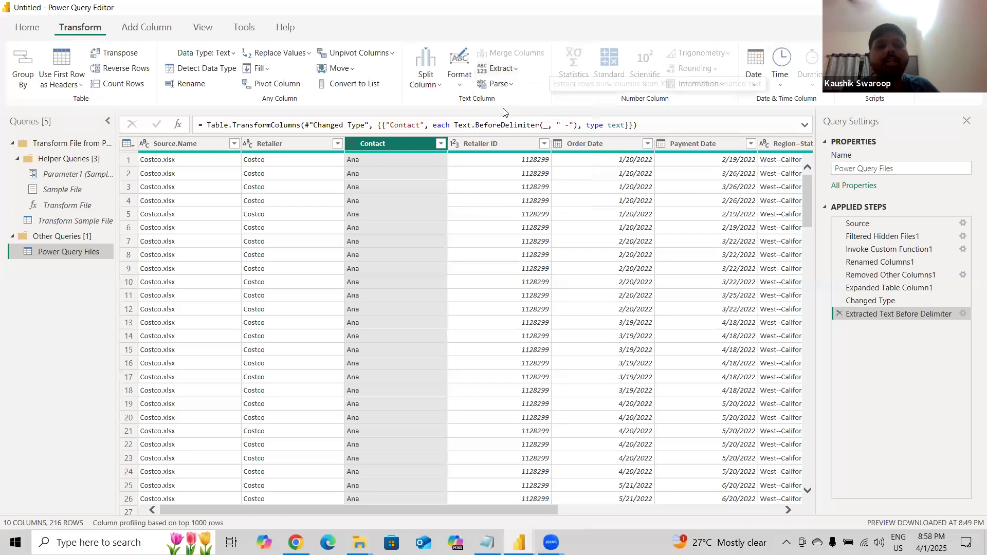
pyautogui.click(502, 68)
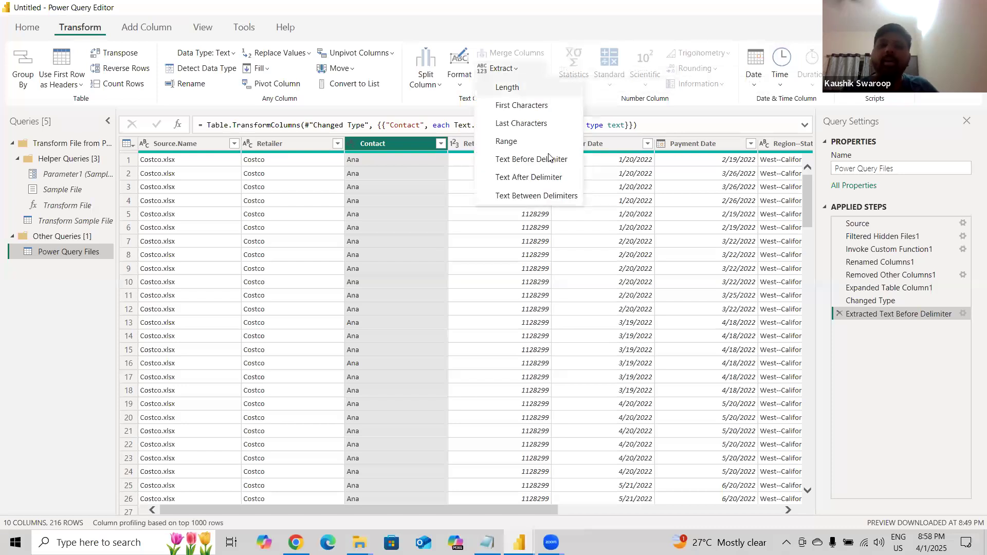
pyautogui.click(549, 159)
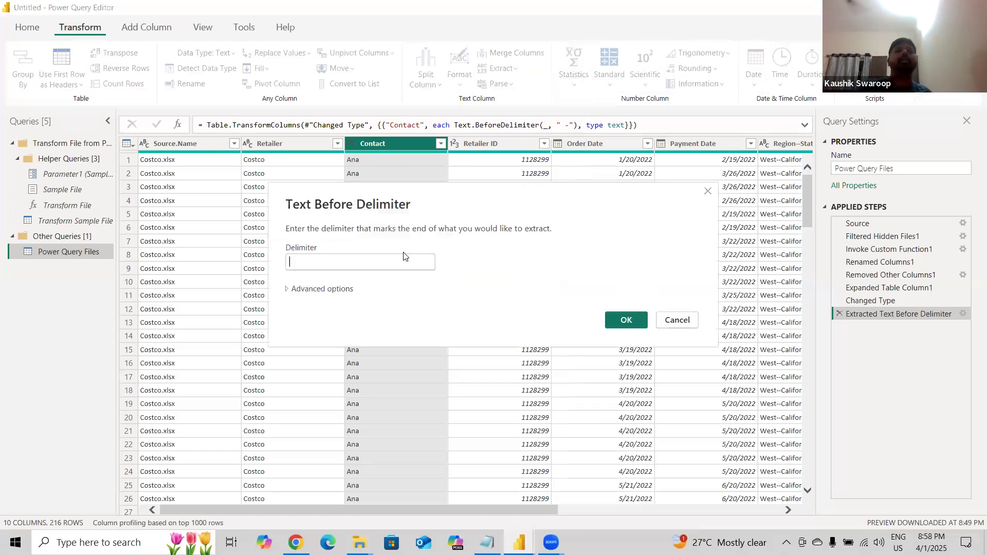
pyautogui.click(383, 260)
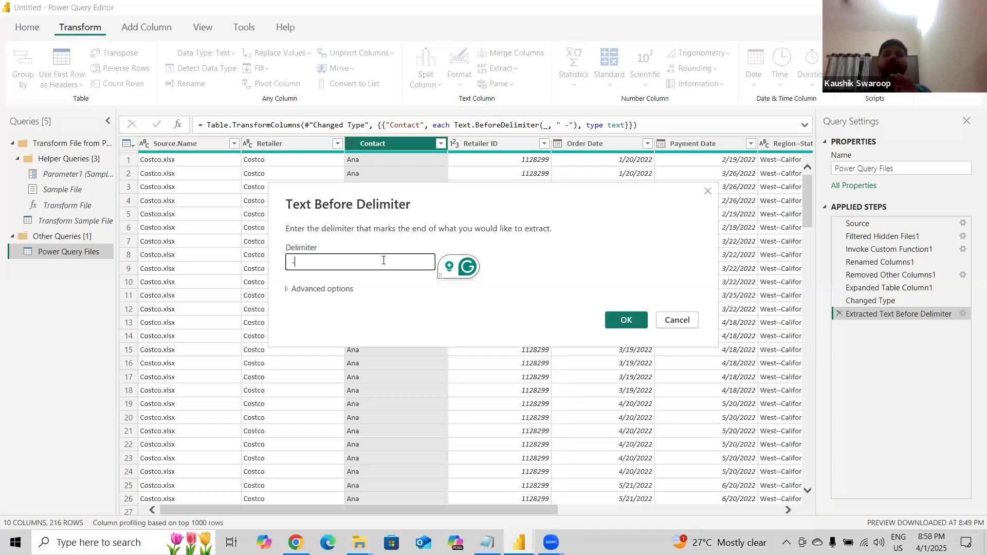
pyautogui.write('-')
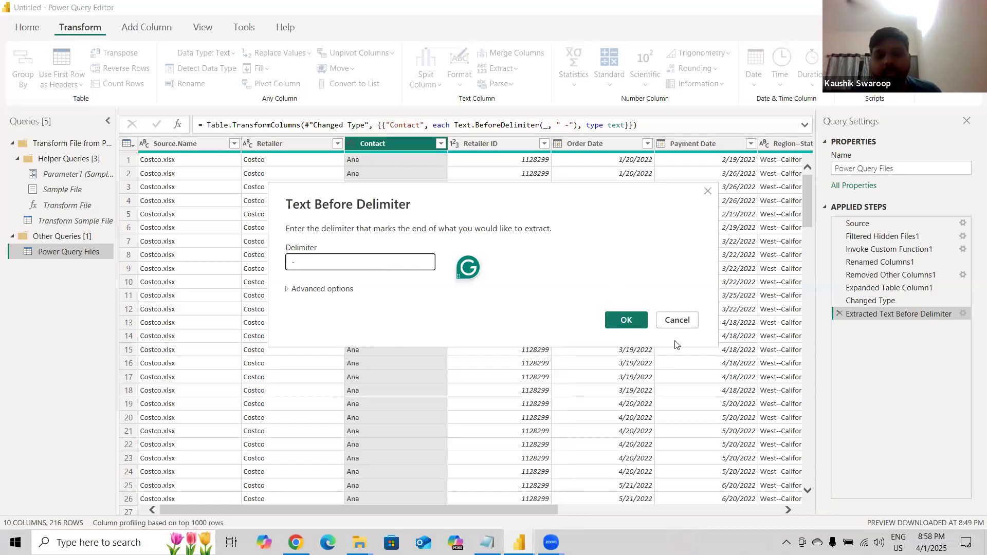
pyautogui.click(677, 320)
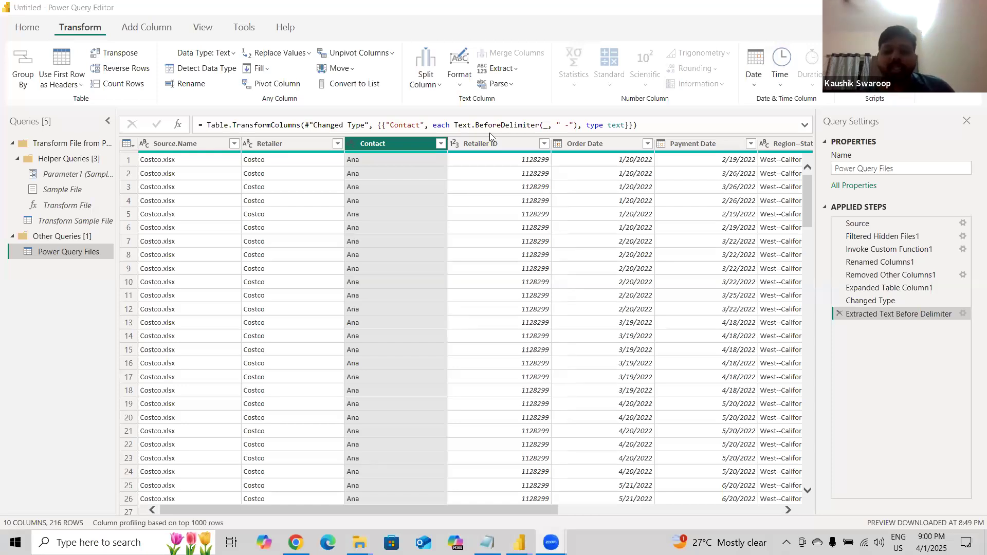
# Switch to Notepad, review the Total Sales, payment days and bar chart task lines, and minimize it.
pyautogui.click(487, 543)
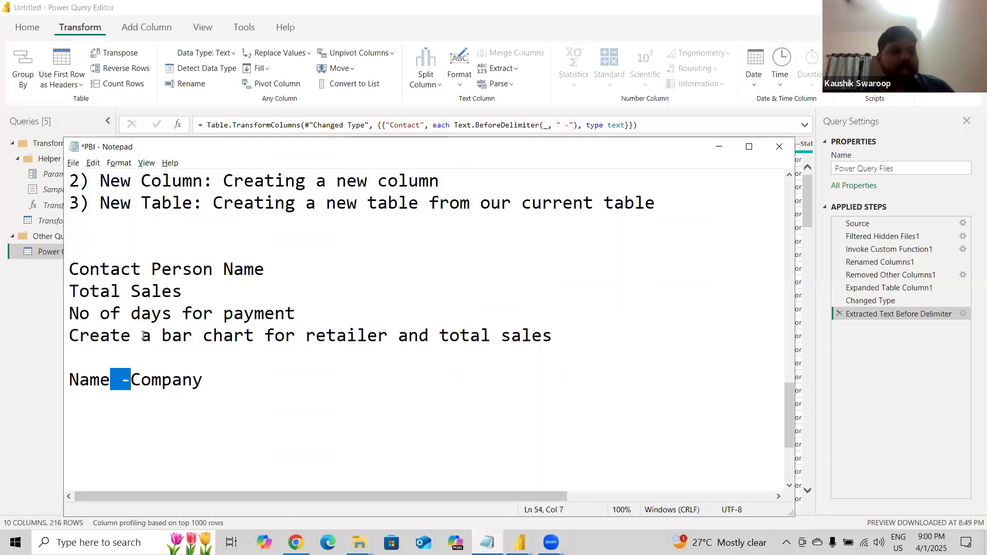
pyautogui.tripleClick(72, 341)
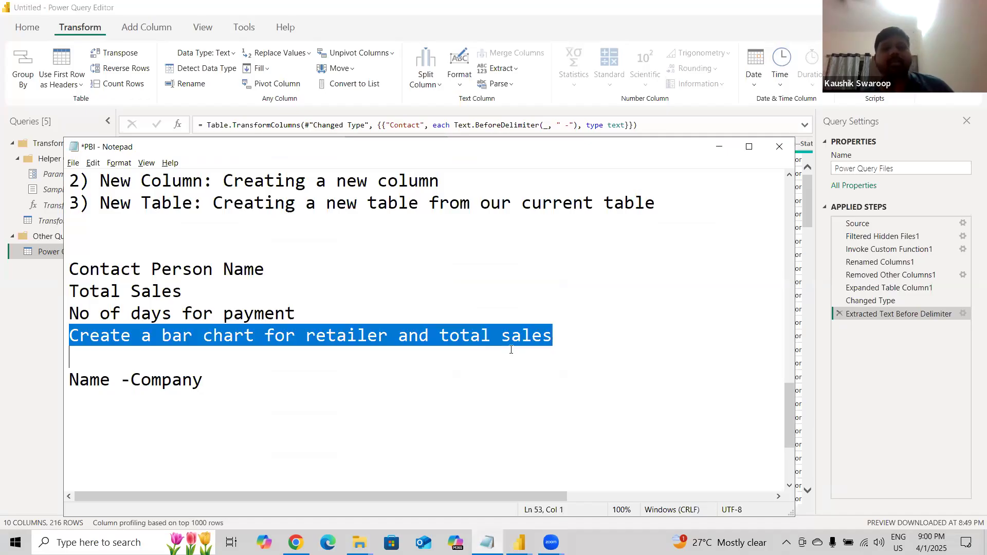
pyautogui.click(587, 344)
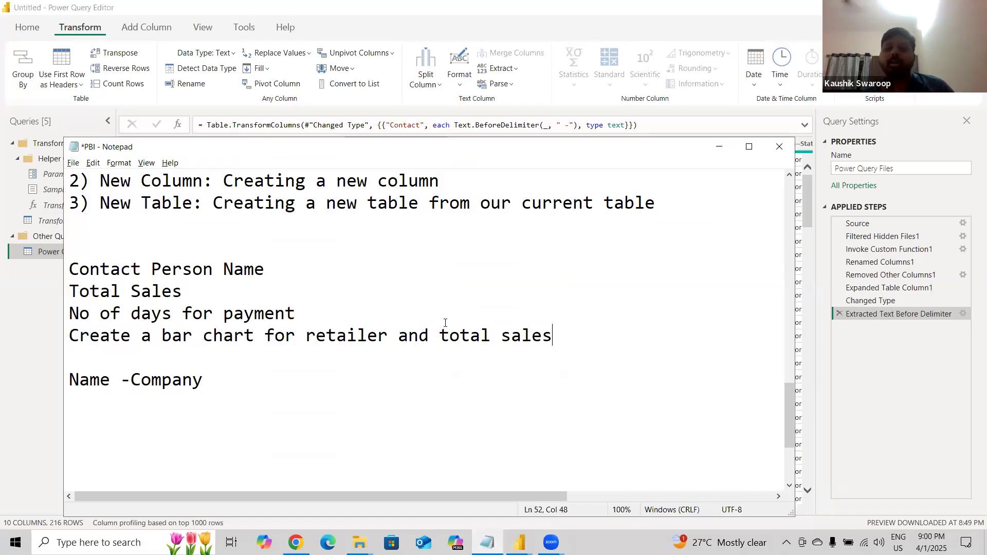
pyautogui.moveTo(296, 313); pyautogui.dragTo(65, 292)
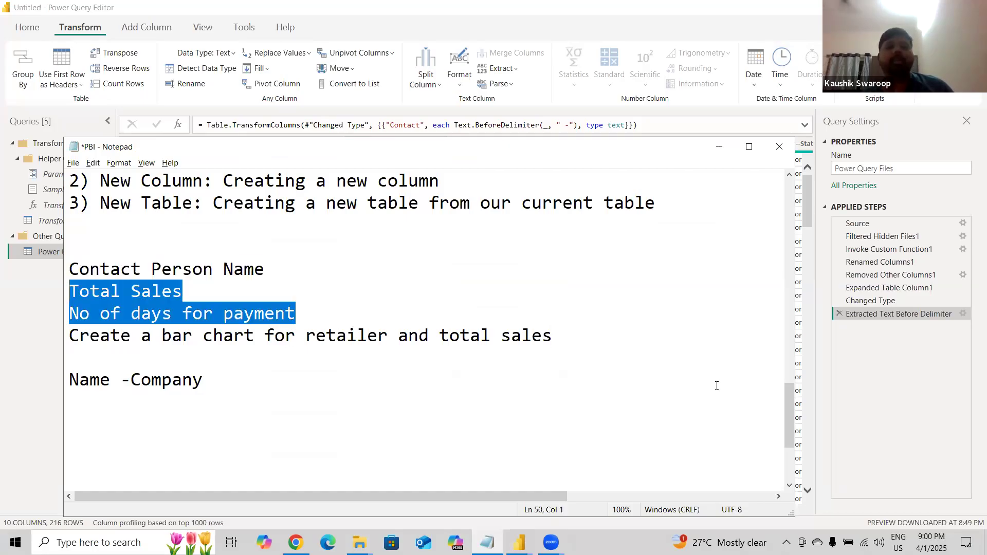
pyautogui.click(810, 441)
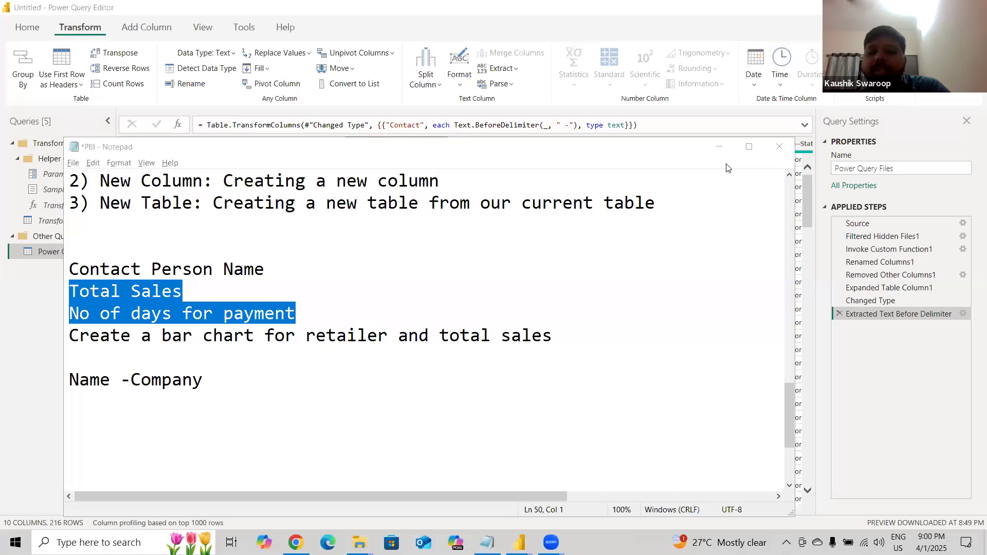
pyautogui.moveTo(69, 336); pyautogui.dragTo(110, 335)
pyautogui.moveTo(373, 414); pyautogui.dragTo(556, 337)
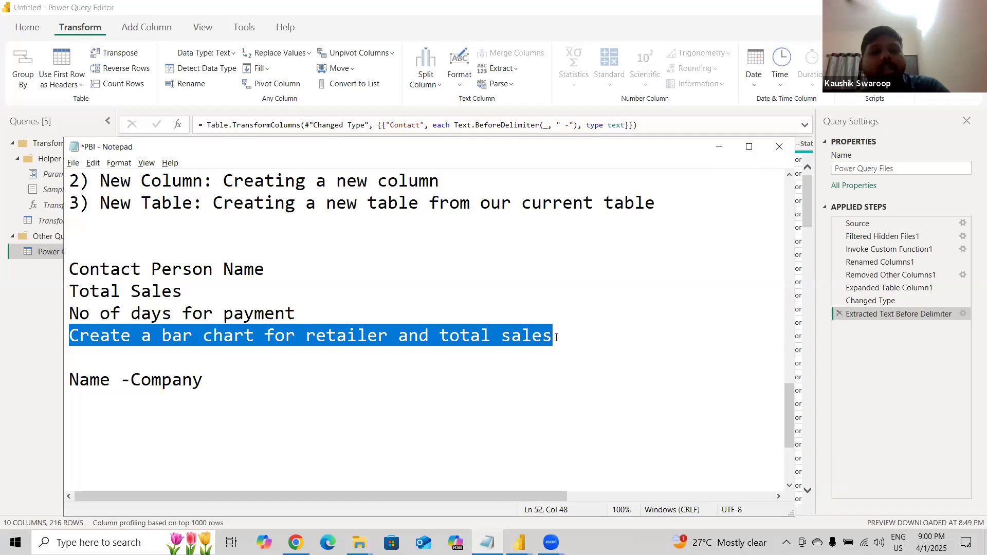
pyautogui.moveTo(80, 291); pyautogui.dragTo(182, 291)
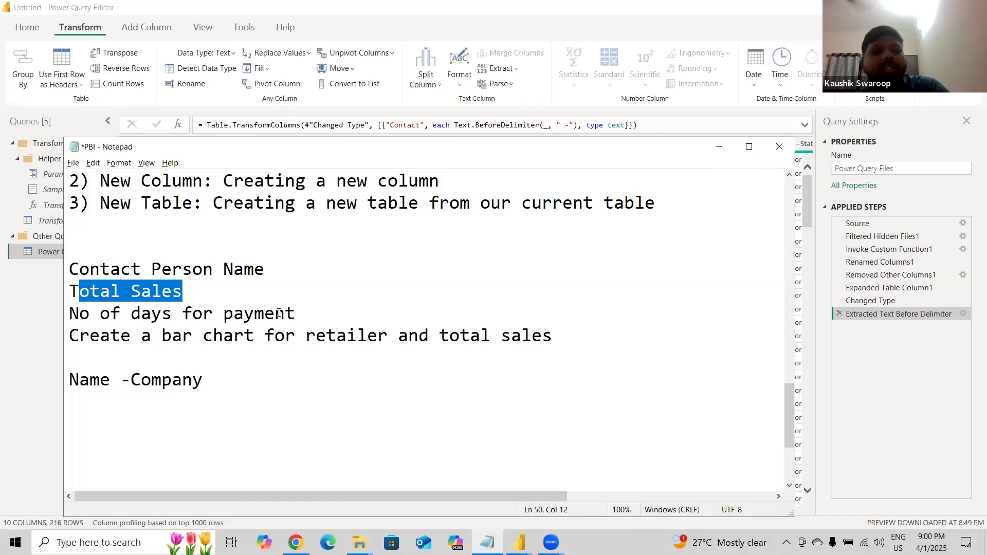
pyautogui.moveTo(278, 313); pyautogui.dragTo(310, 311)
pyautogui.click(311, 310)
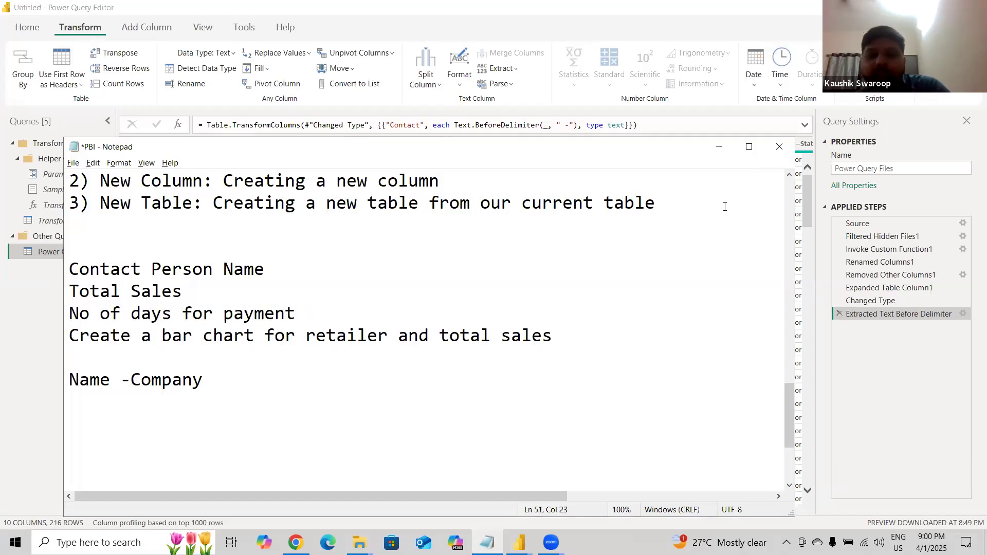
pyautogui.click(719, 147)
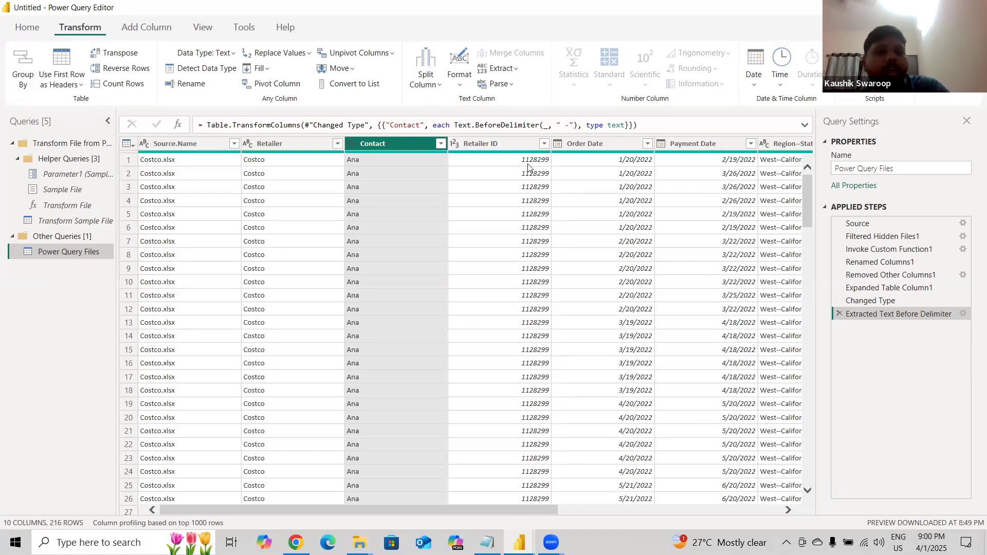
pyautogui.click(155, 31)
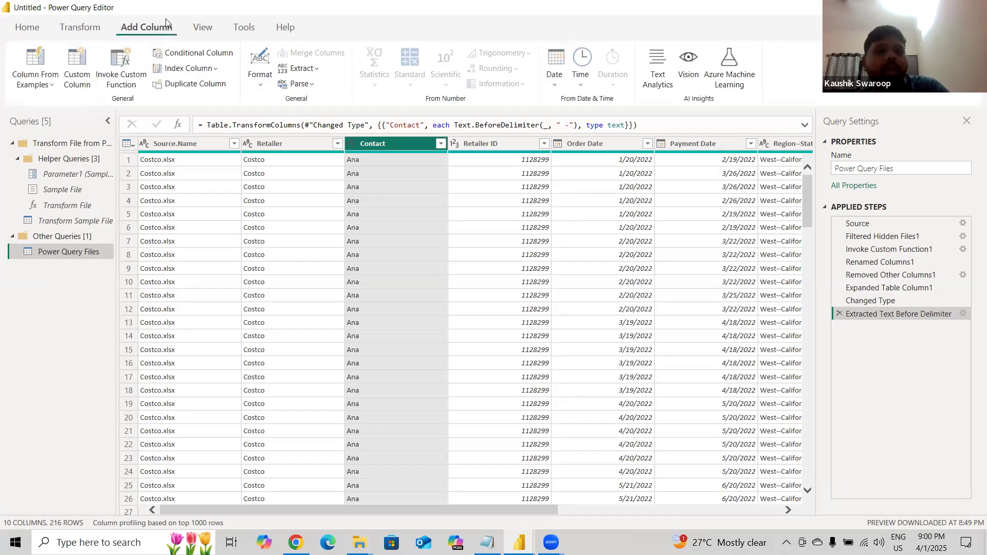
pyautogui.click(98, 28)
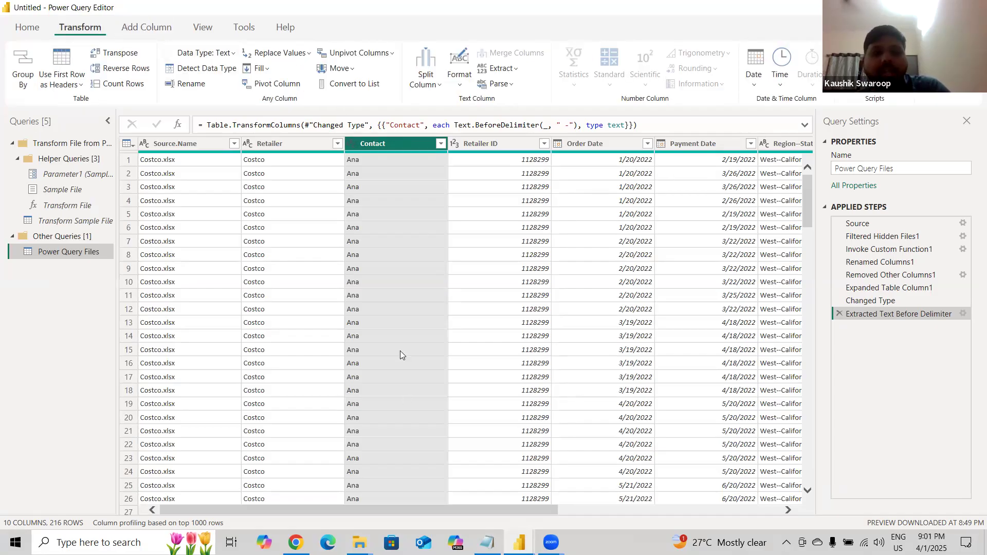
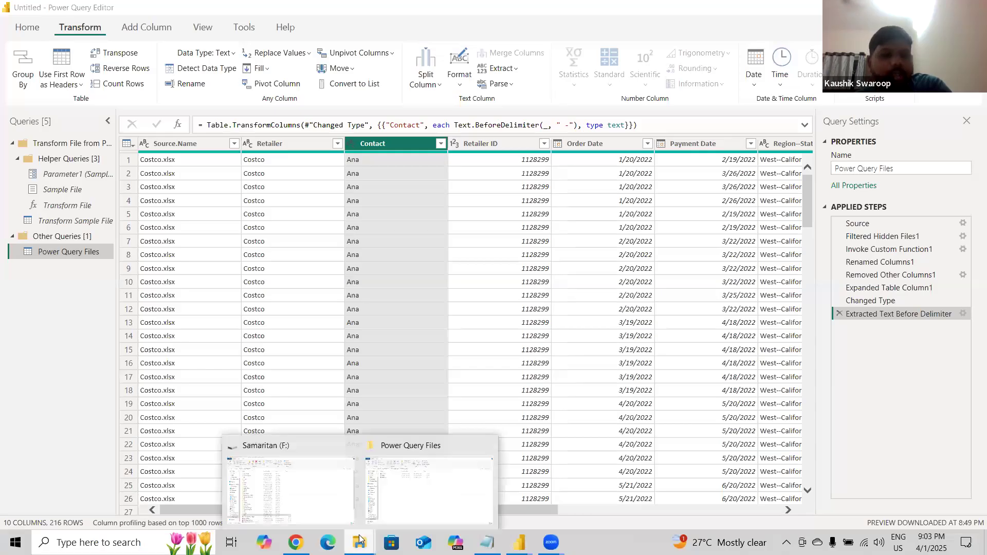
# Open the Power Query Files folder to review the Costco, Target and Walgreen source files, then return to Power Query Editor.
pyautogui.click(388, 495)
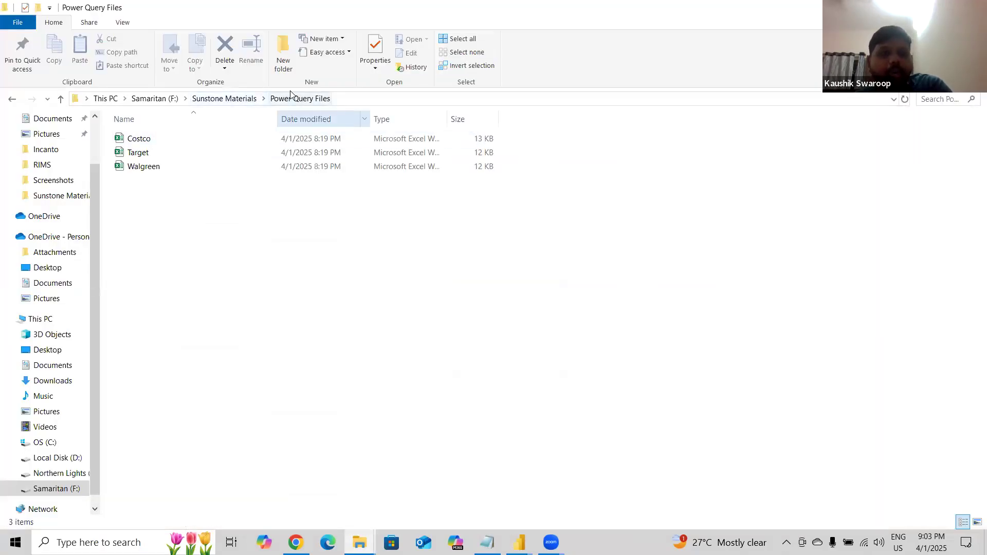
pyautogui.doubleClick(141, 139)
pyautogui.moveTo(143, 165); pyautogui.dragTo(150, 136)
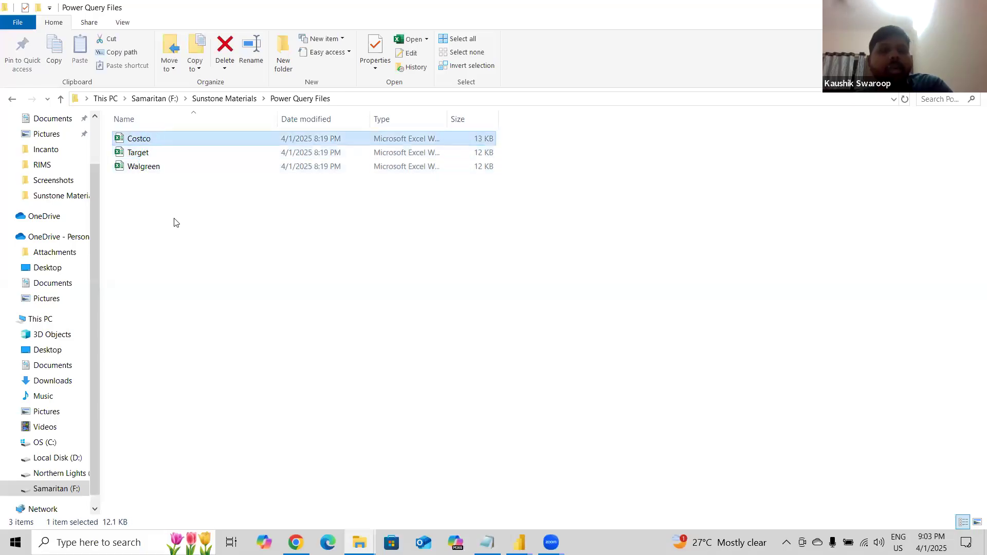
pyautogui.click(175, 221)
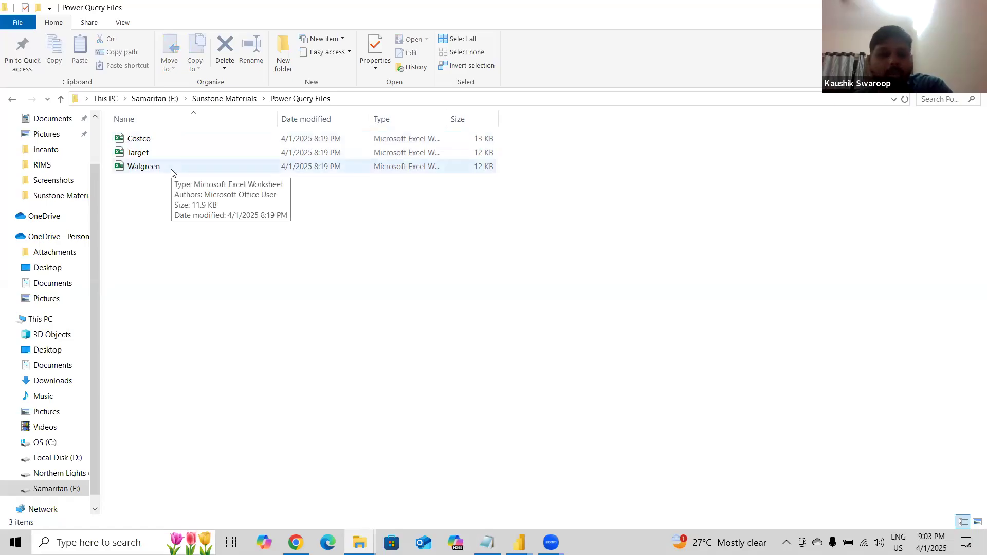
pyautogui.moveTo(519, 542)
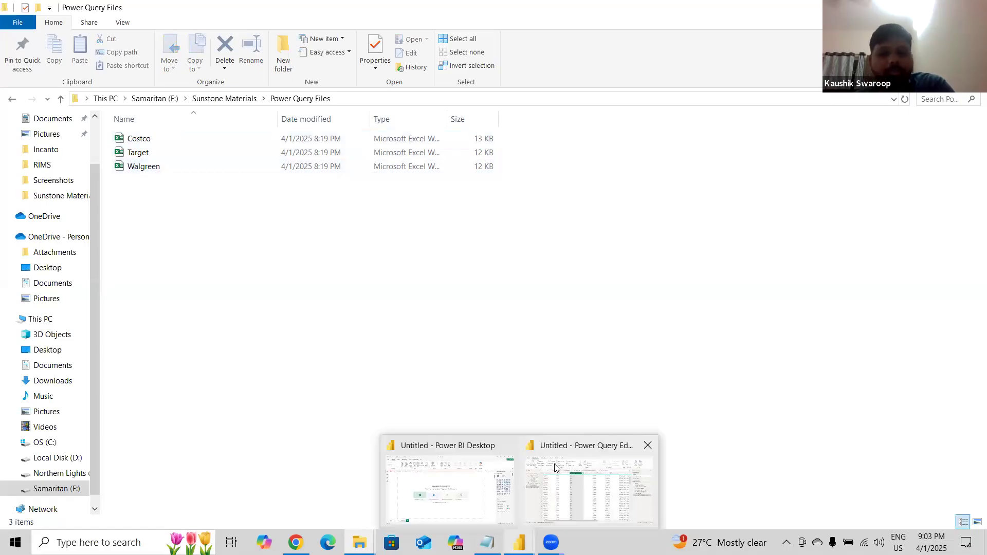
pyautogui.click(555, 468)
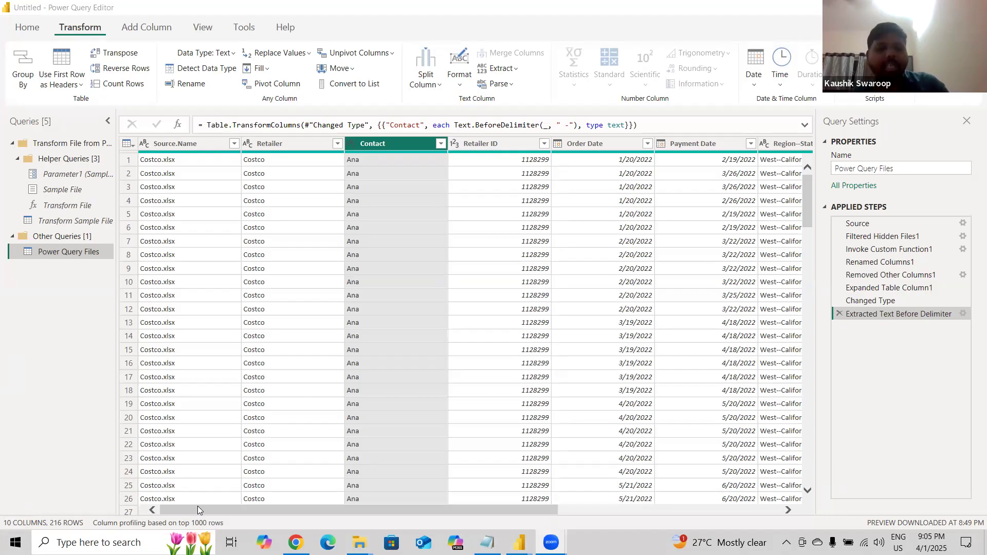
pyautogui.moveTo(211, 509); pyautogui.dragTo(433, 519)
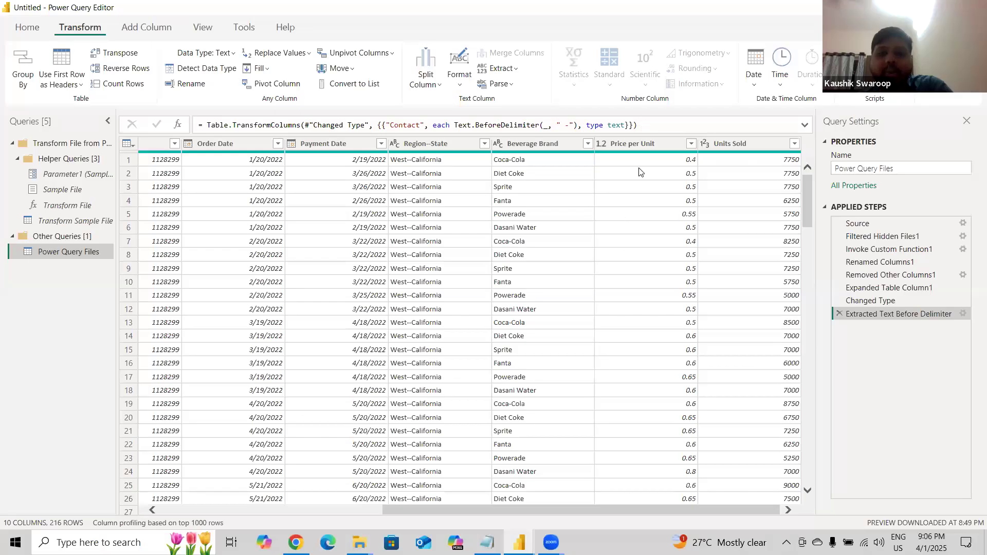
pyautogui.moveTo(733, 152)
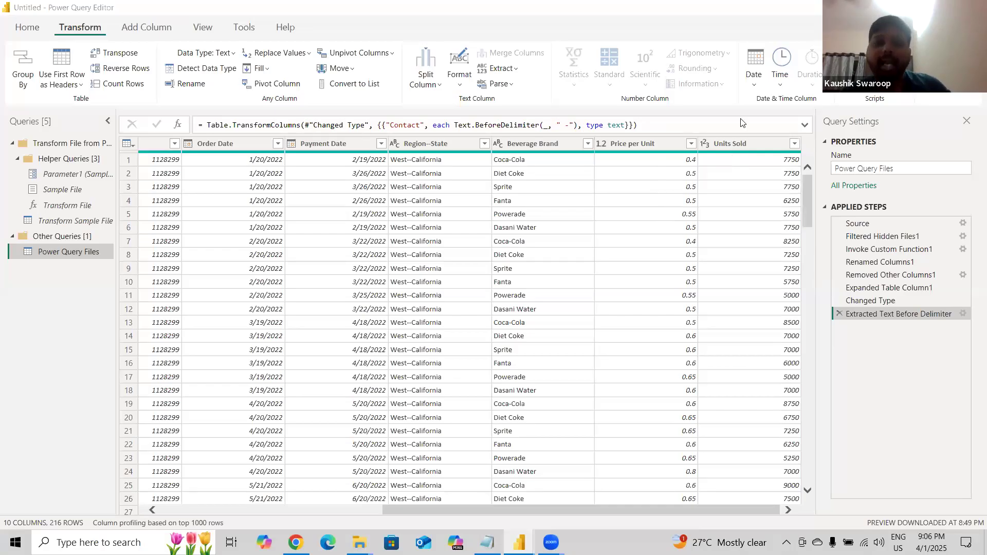
pyautogui.click(626, 144)
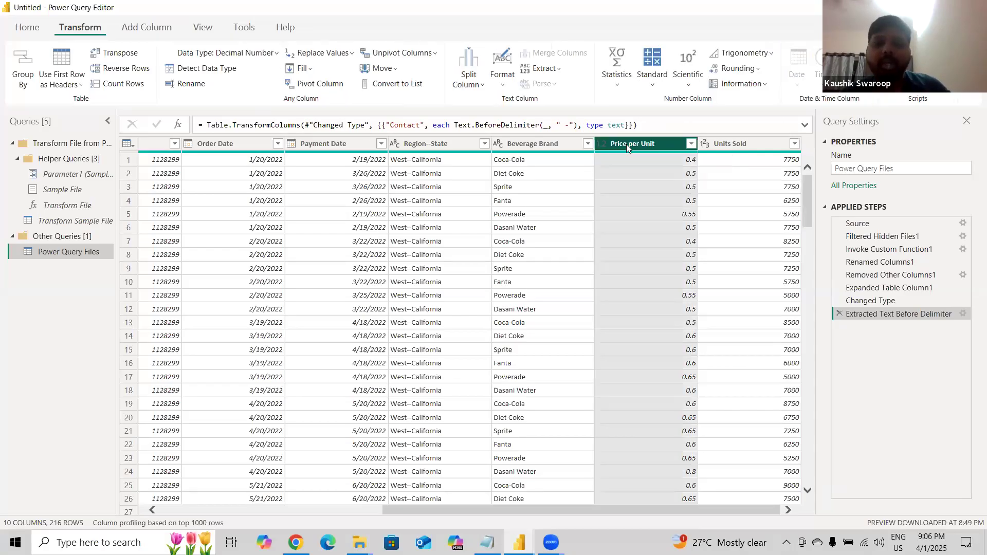
pyautogui.click(730, 144)
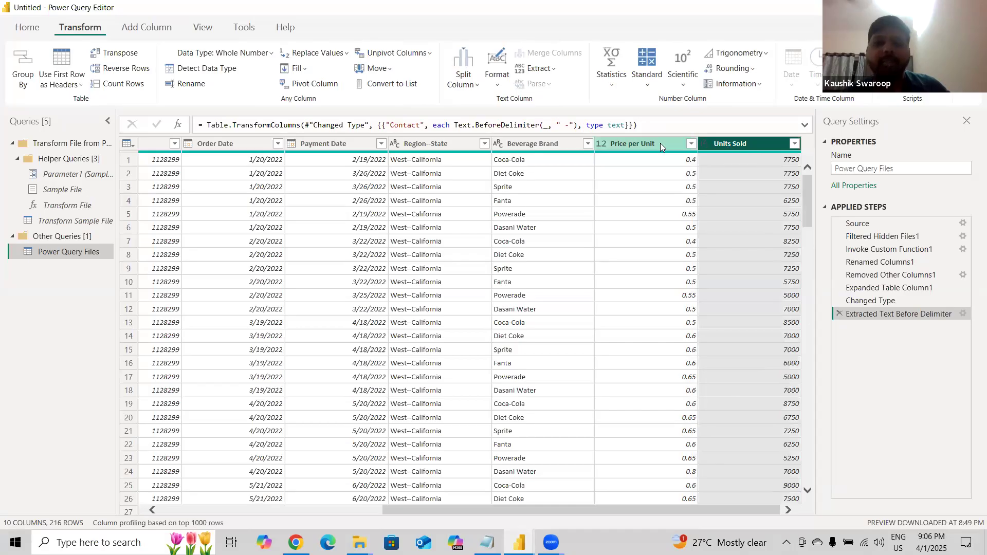
pyautogui.click(660, 143)
pyautogui.keyDown('ctrl'); pyautogui.click(728, 145); pyautogui.keyUp('ctrl')
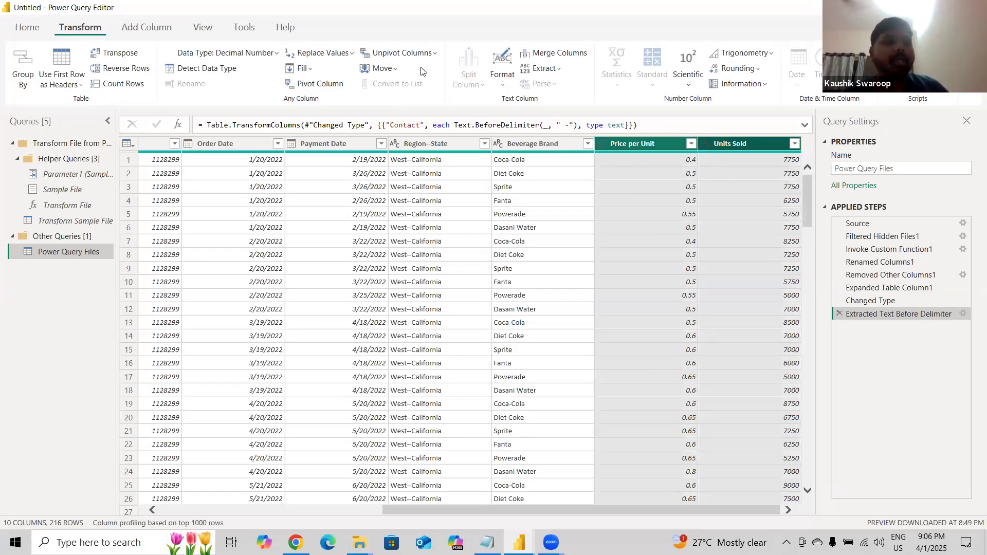
pyautogui.scroll(-1, 421, 71)
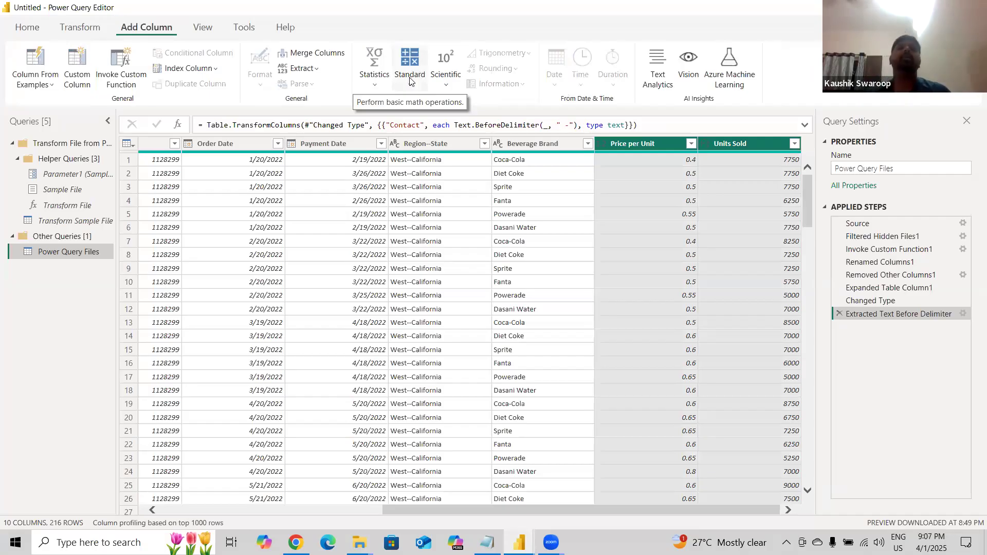
pyautogui.click(380, 91)
pyautogui.click(411, 88)
pyautogui.click(411, 88)
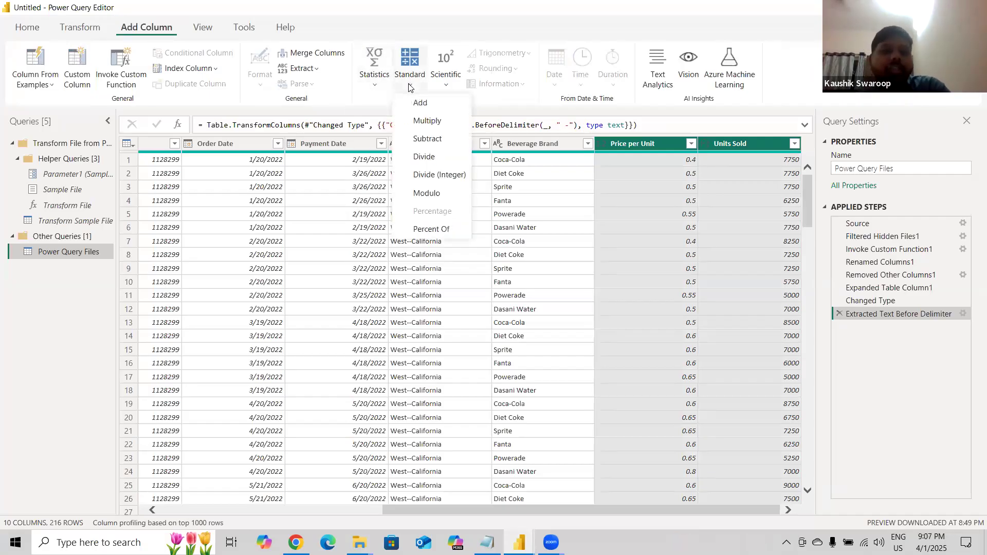
pyautogui.click(441, 89)
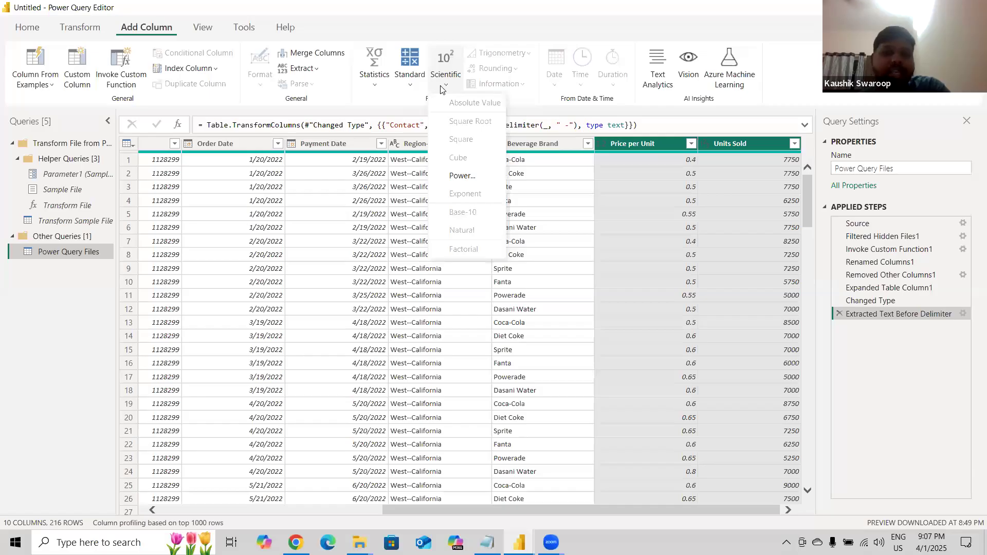
pyautogui.click(412, 91)
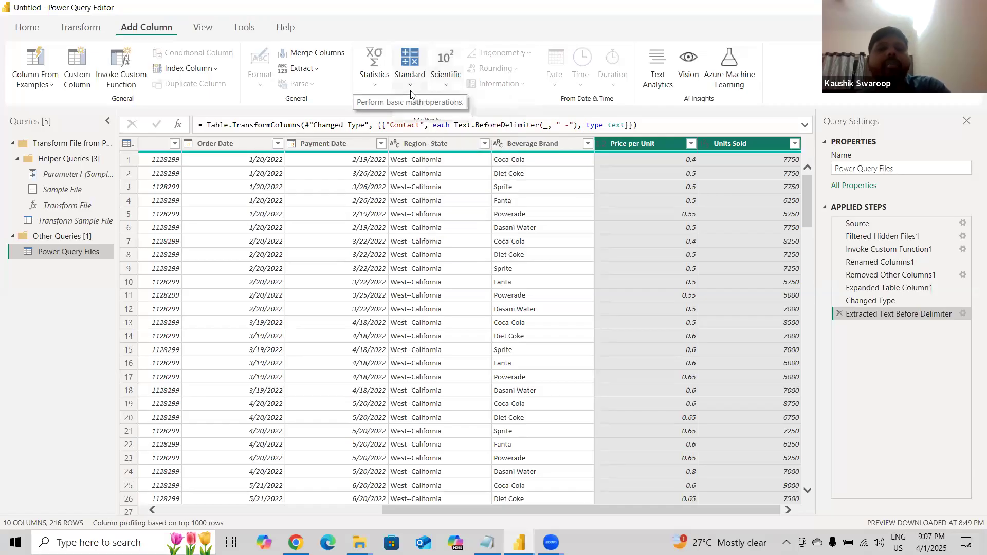
pyautogui.click(412, 90)
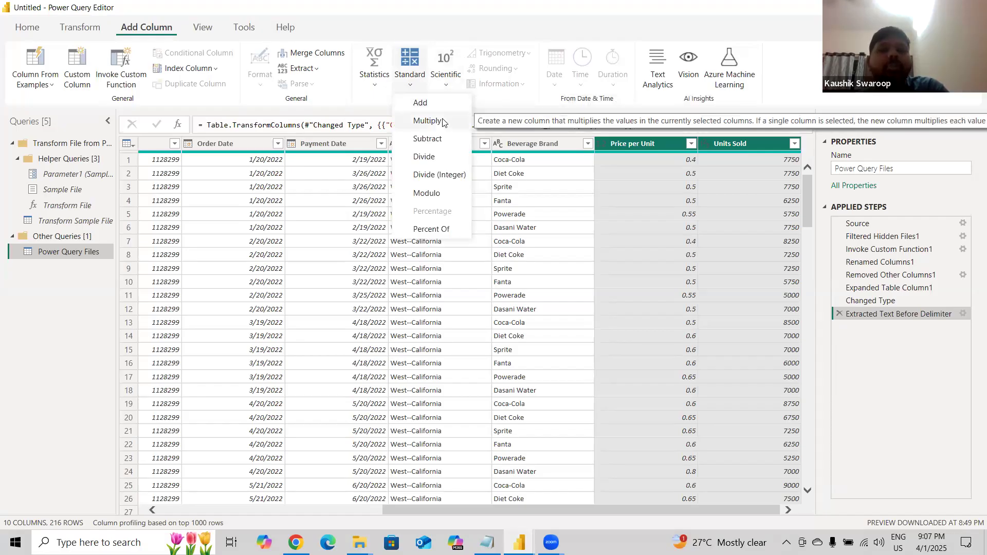
pyautogui.click(735, 306)
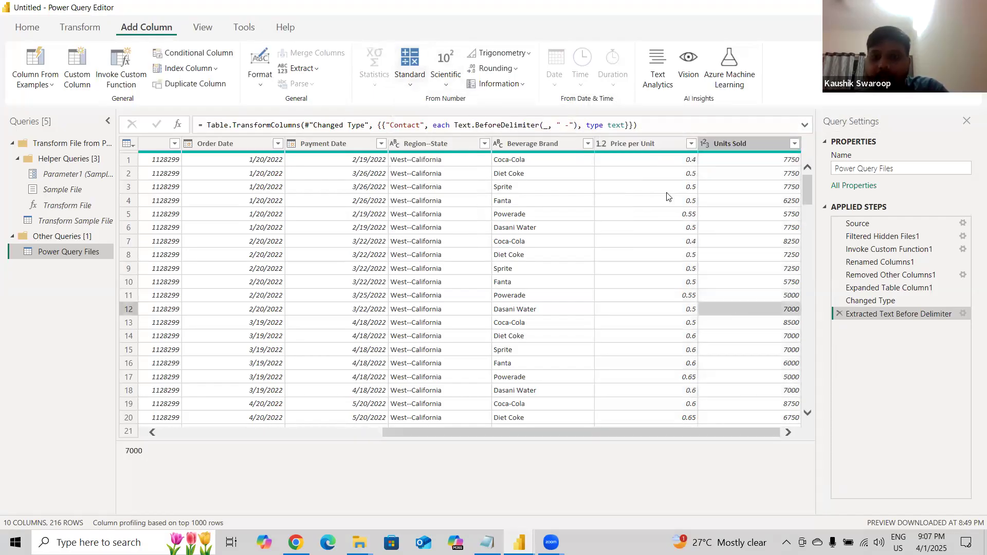
# Add a new column that multiplies Price per Unit by Units Sold.
pyautogui.click(644, 144)
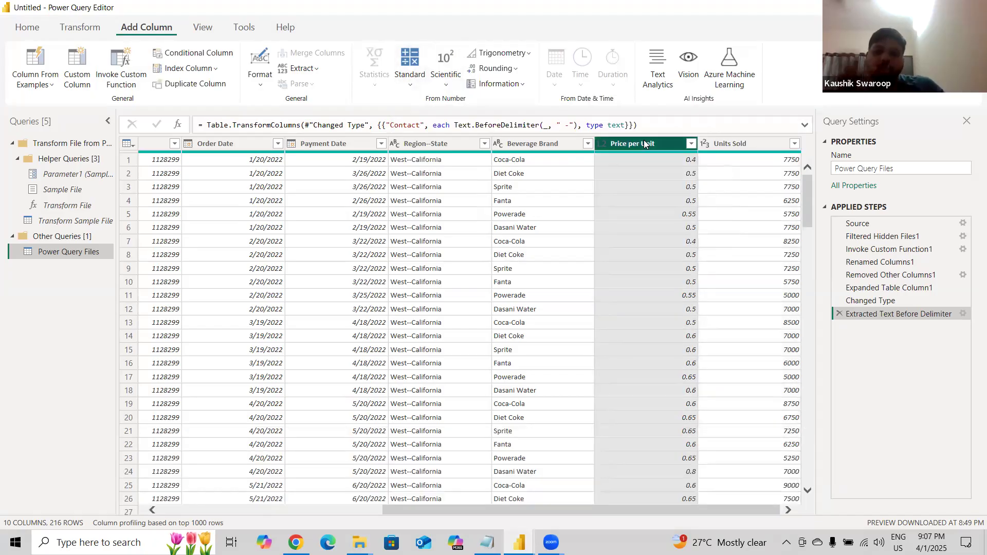
pyautogui.keyDown('ctrl'); pyautogui.click(738, 144); pyautogui.keyUp('ctrl')
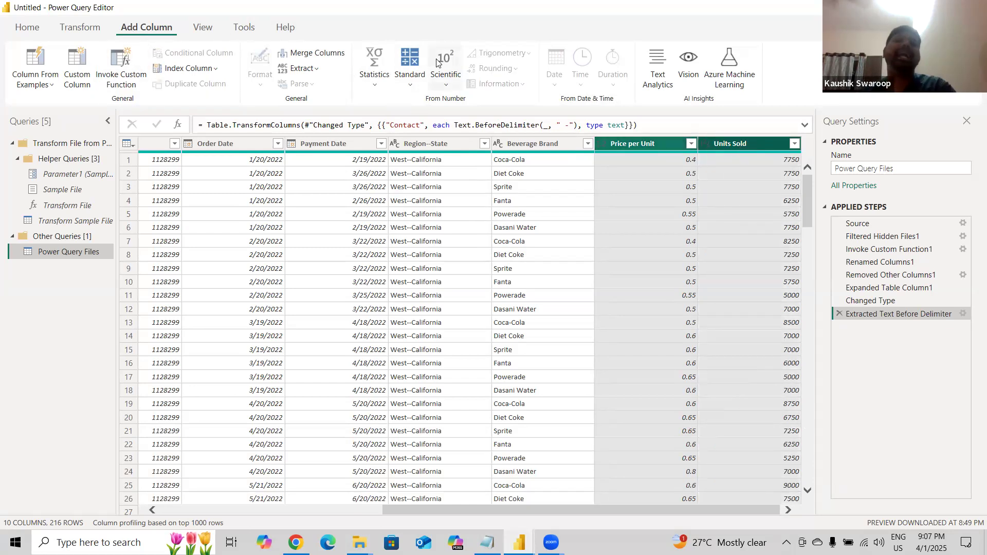
pyautogui.click(413, 83)
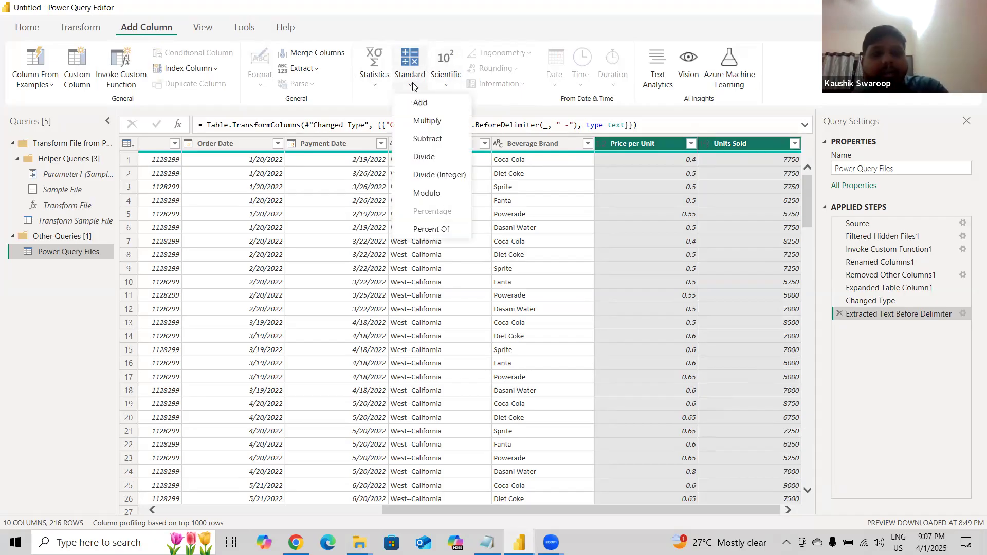
pyautogui.click(427, 123)
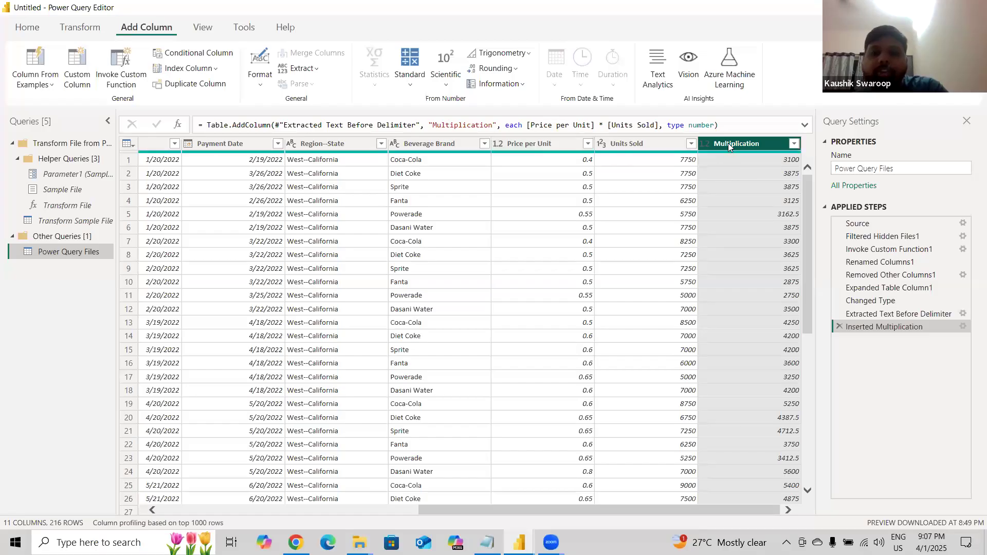
# Rename the new Multiplication column to Sales.
pyautogui.doubleClick(729, 144)
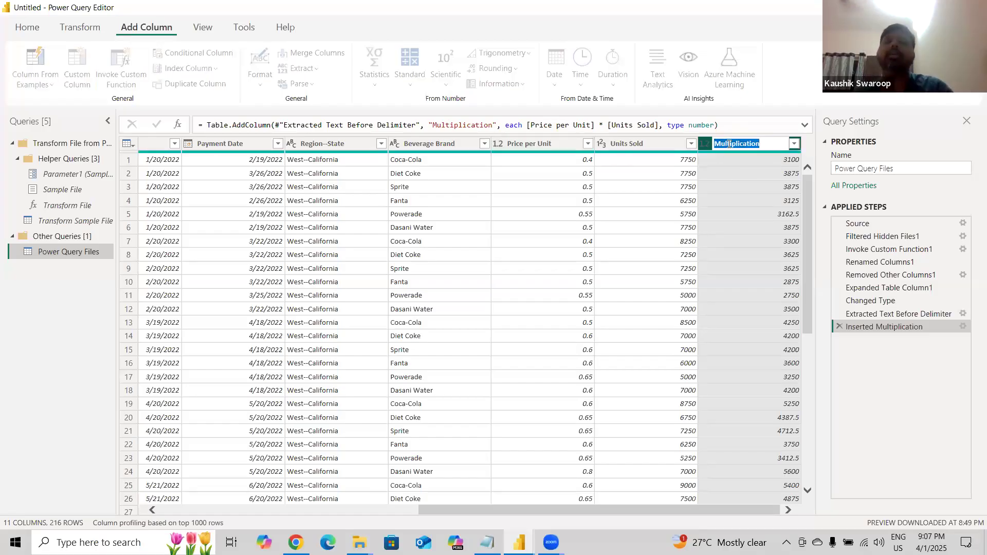
pyautogui.write('Sales')
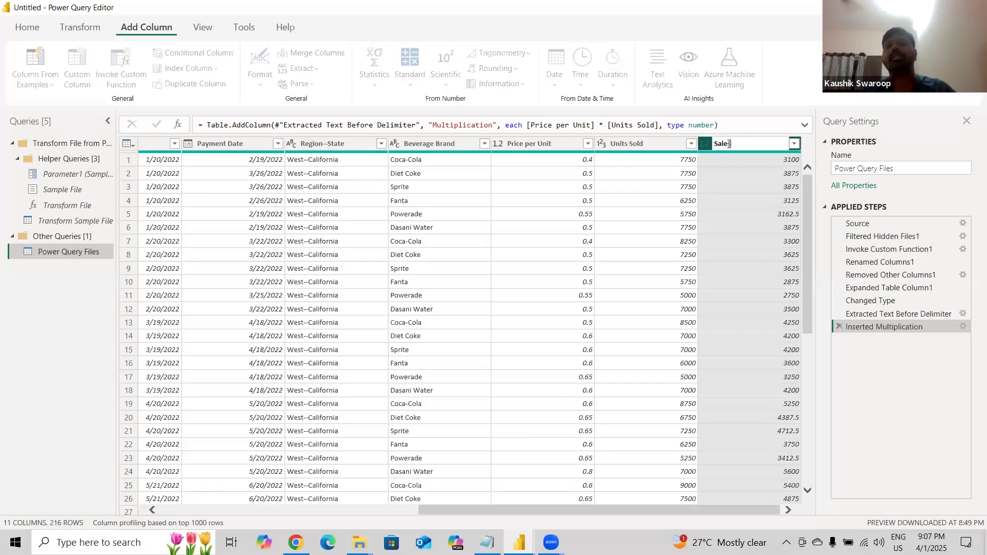
pyautogui.press('Return')
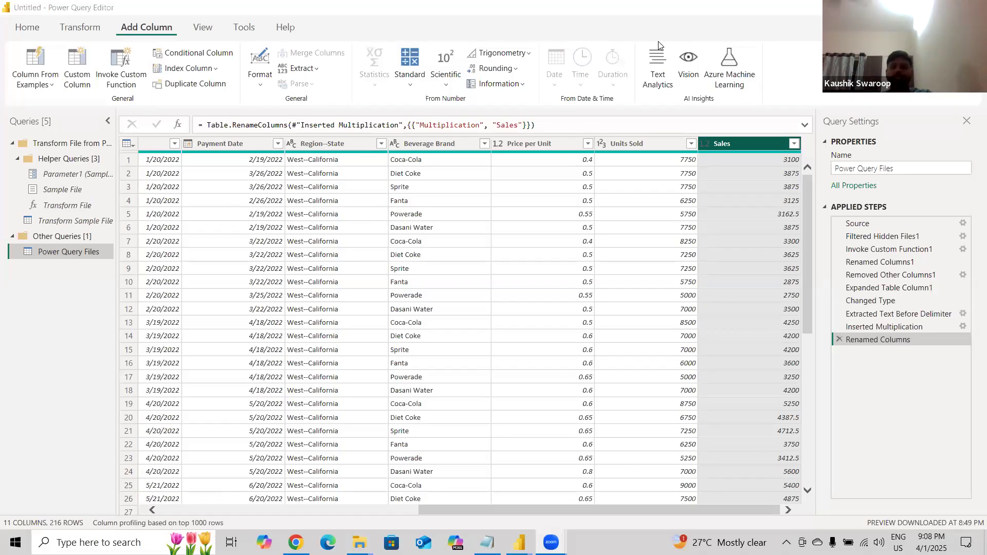
pyautogui.click(555, 146)
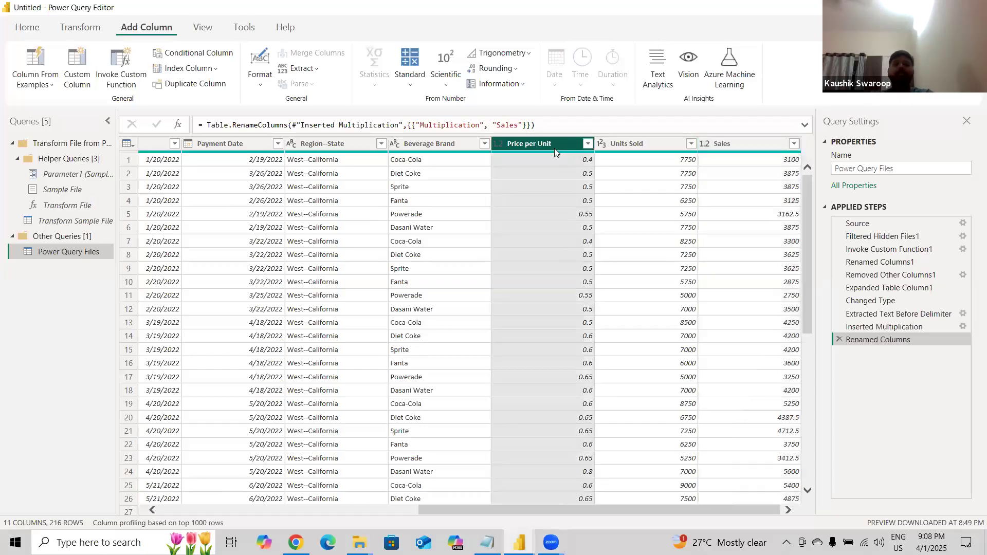
pyautogui.keyDown('ctrl'); pyautogui.click(625, 143); pyautogui.keyUp('ctrl')
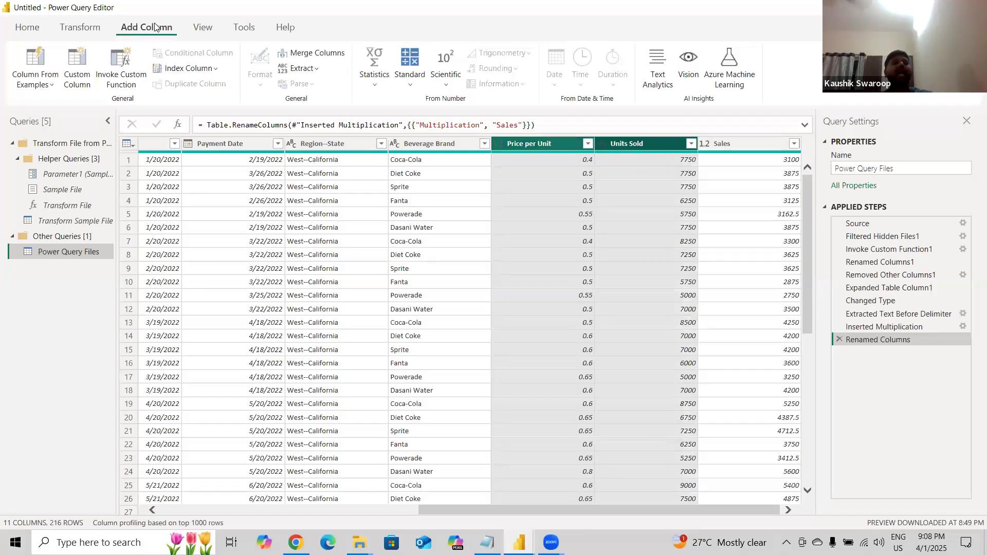
pyautogui.click(418, 87)
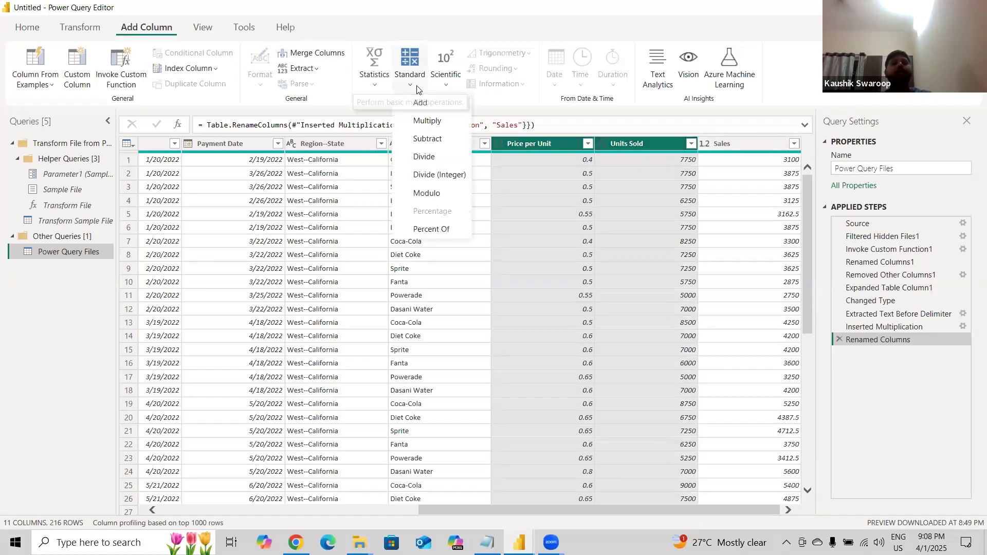
pyautogui.click(636, 240)
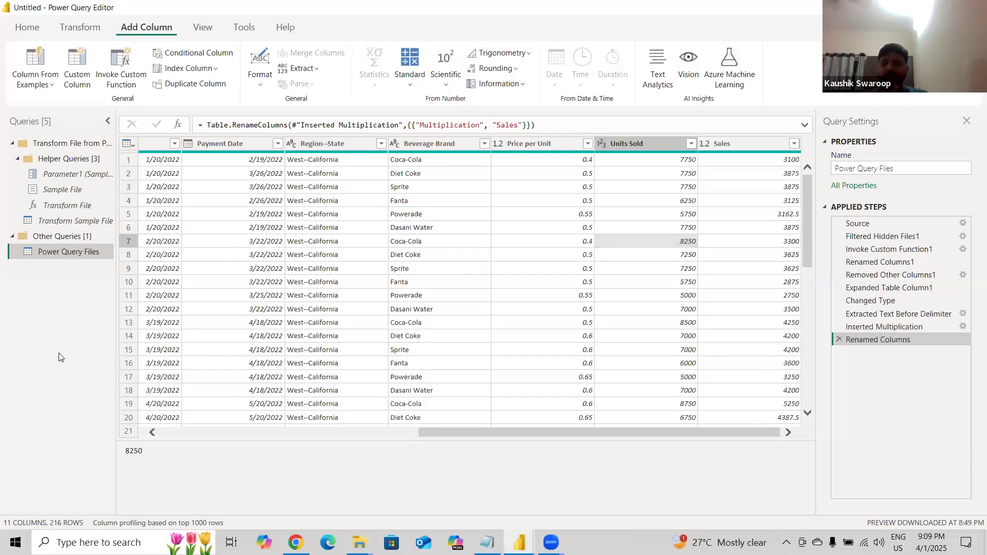
# Examine the Order Date and Payment Date columns by selecting them together in the combined query.
pyautogui.moveTo(449, 435); pyautogui.dragTo(359, 437)
pyautogui.click(309, 148)
pyautogui.click(390, 147)
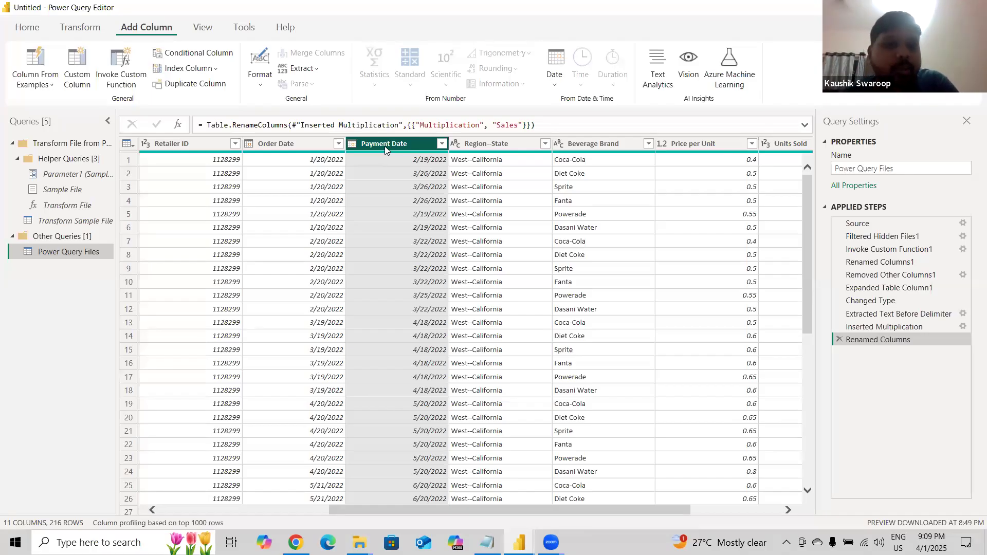
pyautogui.click(307, 148)
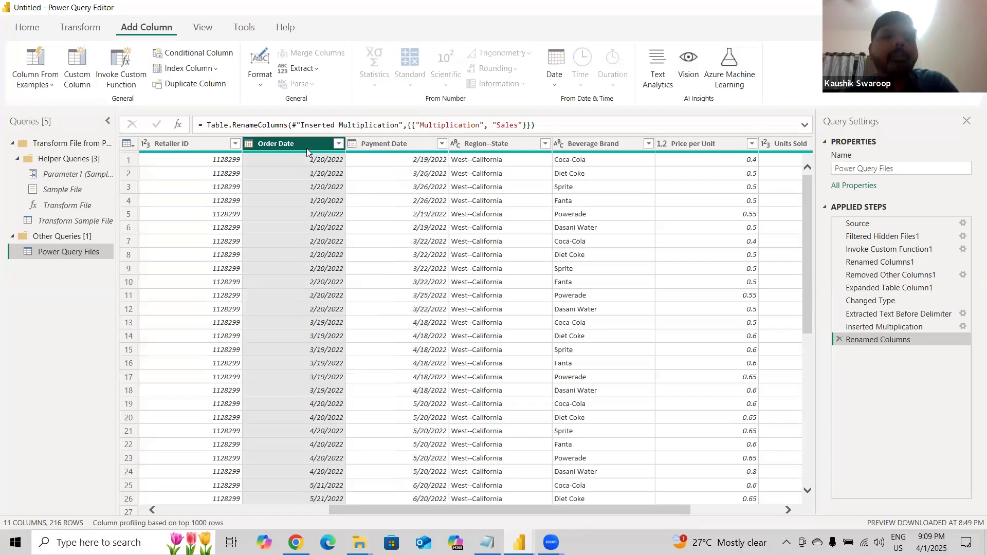
pyautogui.click(381, 145)
pyautogui.click(311, 146)
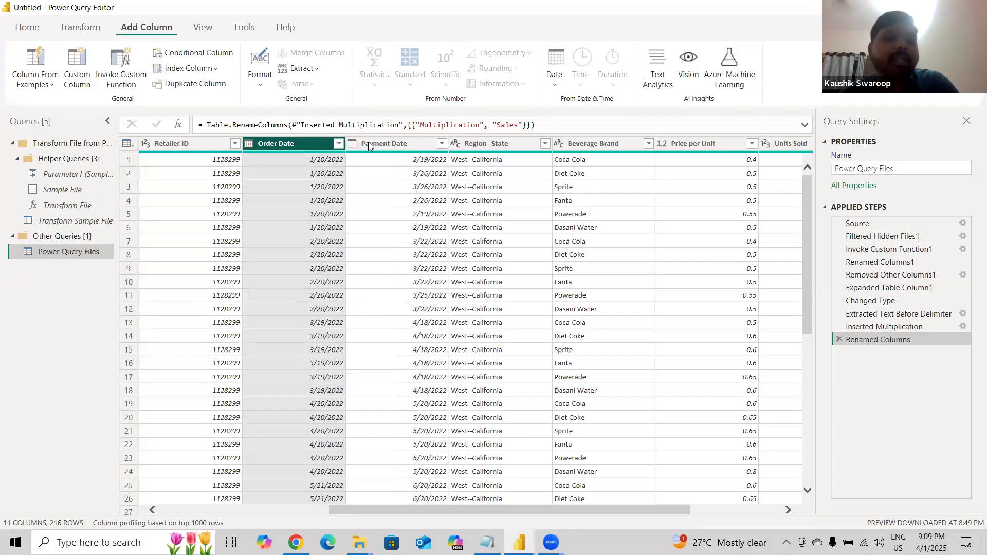
pyautogui.click(370, 145)
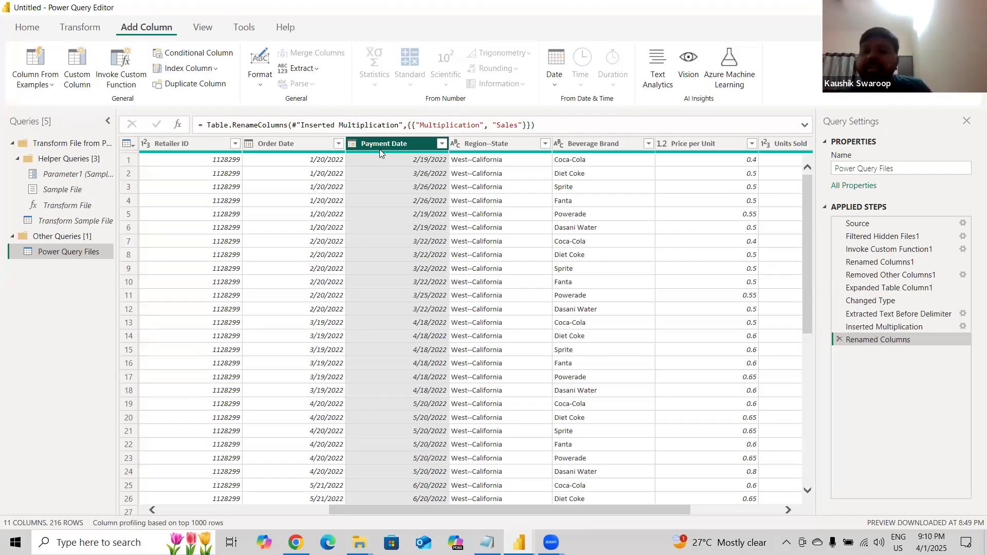
pyautogui.click(302, 143)
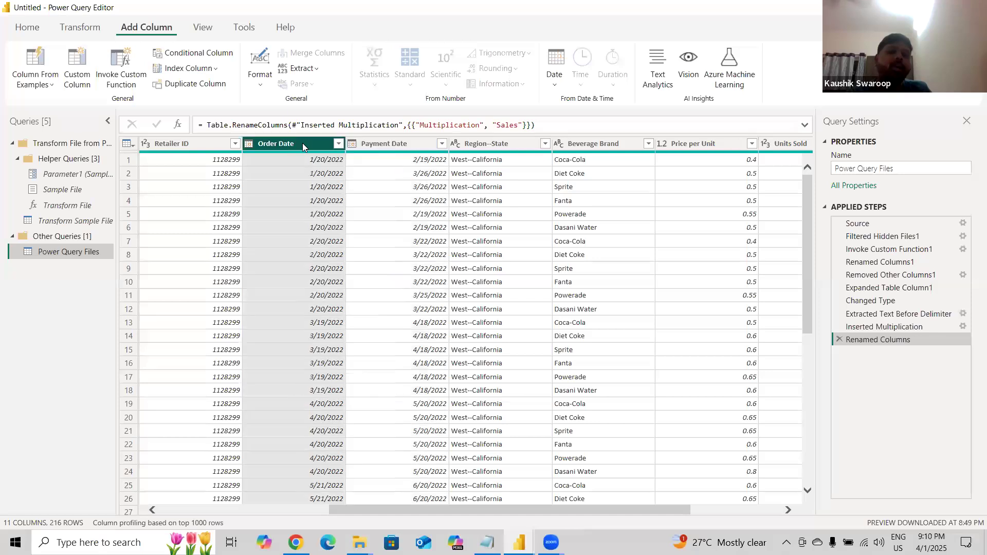
pyautogui.click(398, 143)
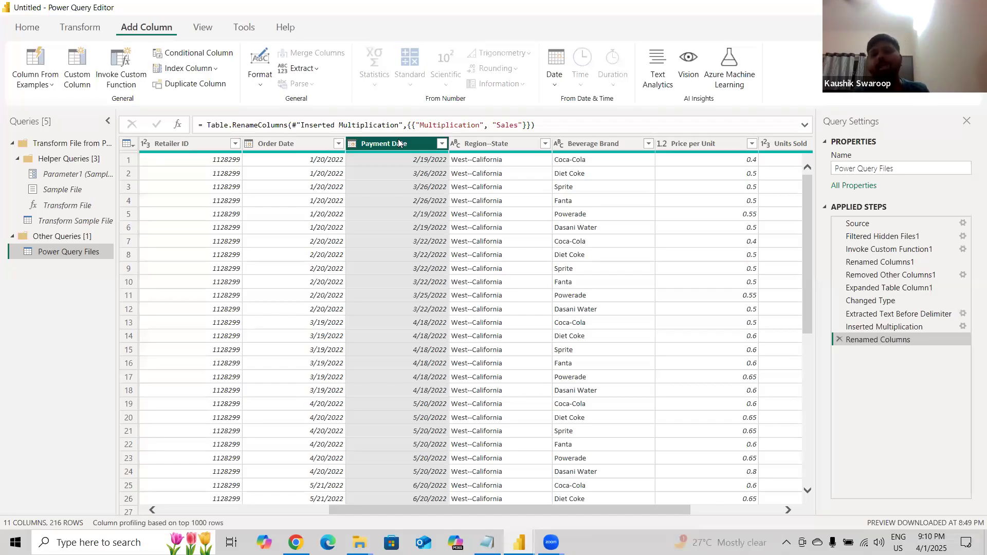
pyautogui.keyDown('ctrl'); pyautogui.click(304, 145); pyautogui.keyUp('ctrl')
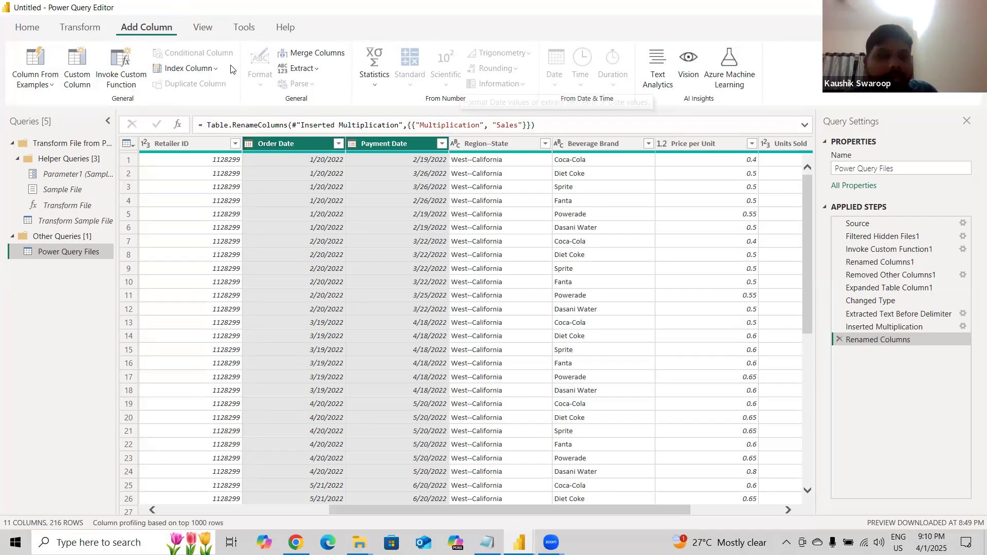
# Browse the Date options available for the two selected date columns on the Transform and Add Column tabs.
pyautogui.click(93, 31)
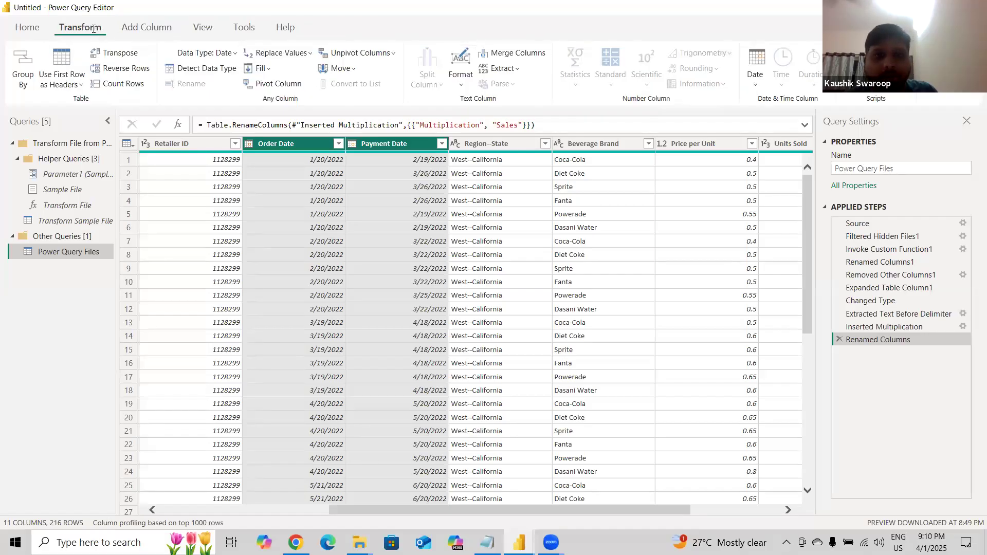
pyautogui.click(756, 87)
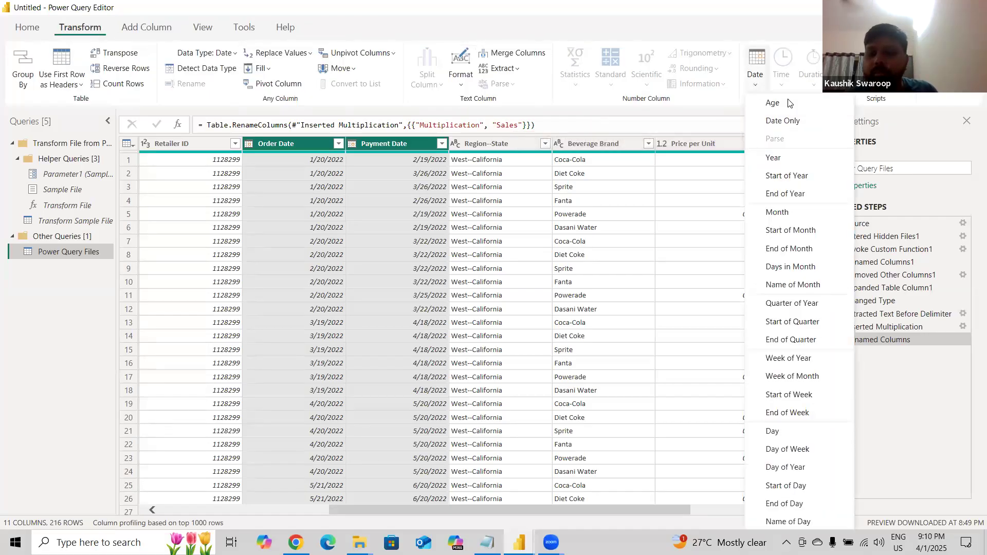
pyautogui.click(765, 86)
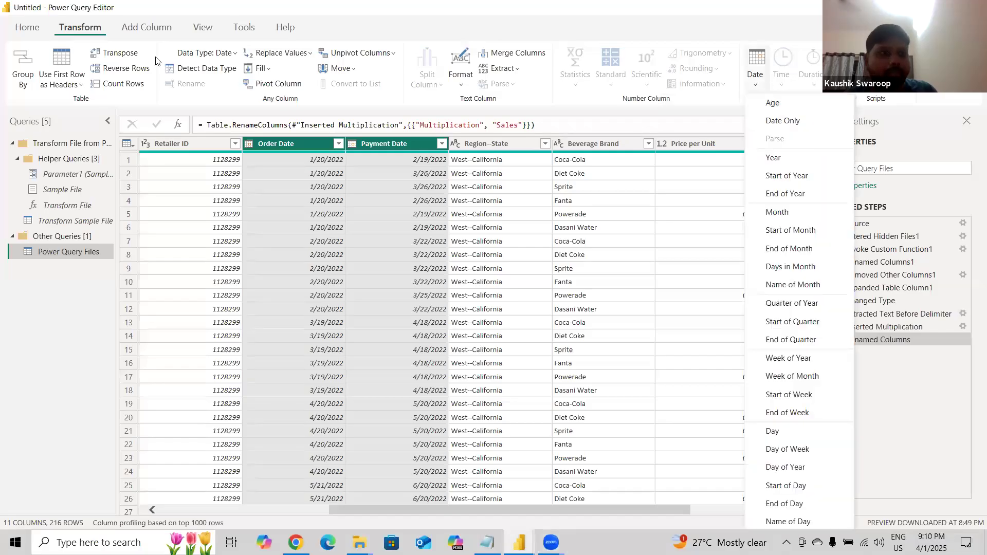
pyautogui.click(148, 29)
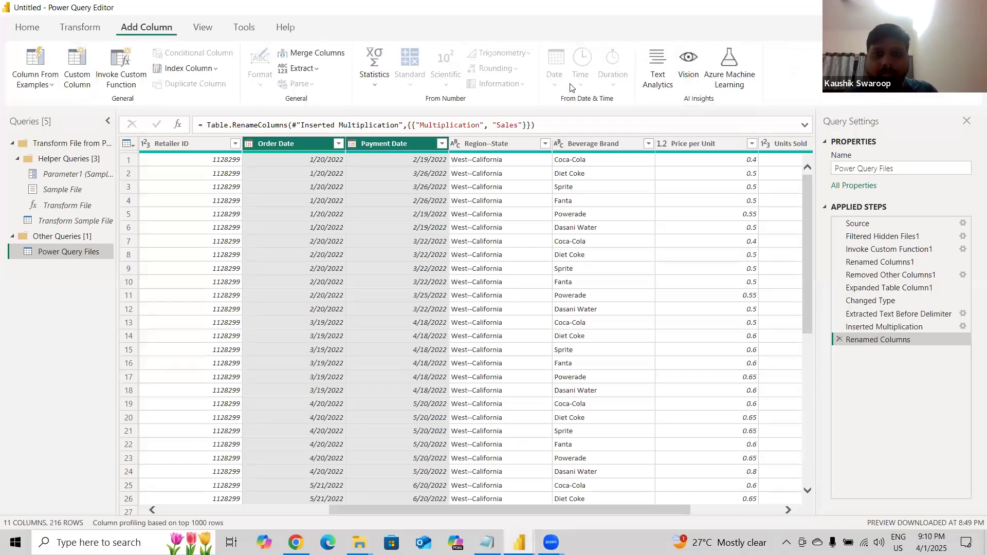
pyautogui.click(398, 150)
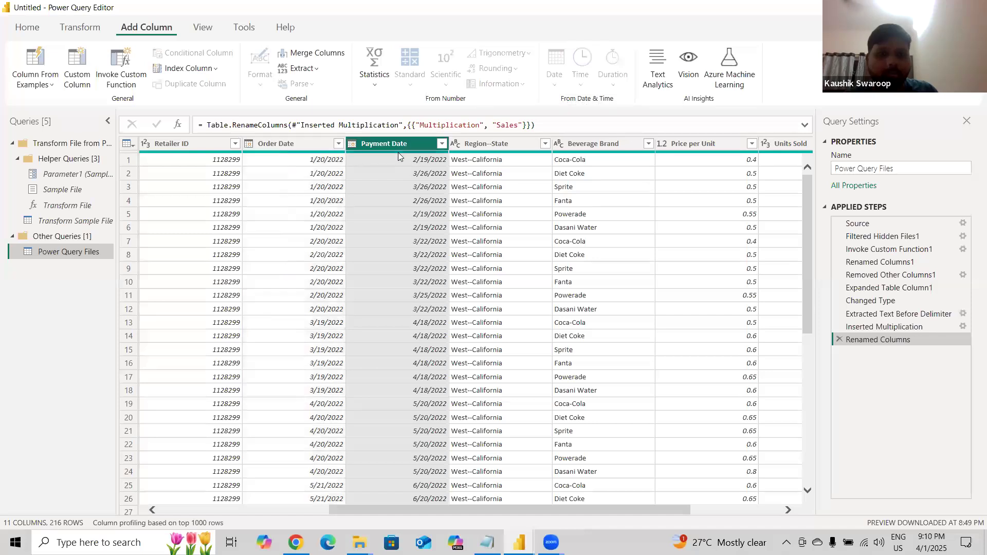
pyautogui.keyDown('ctrl'); pyautogui.click(314, 147); pyautogui.keyUp('ctrl')
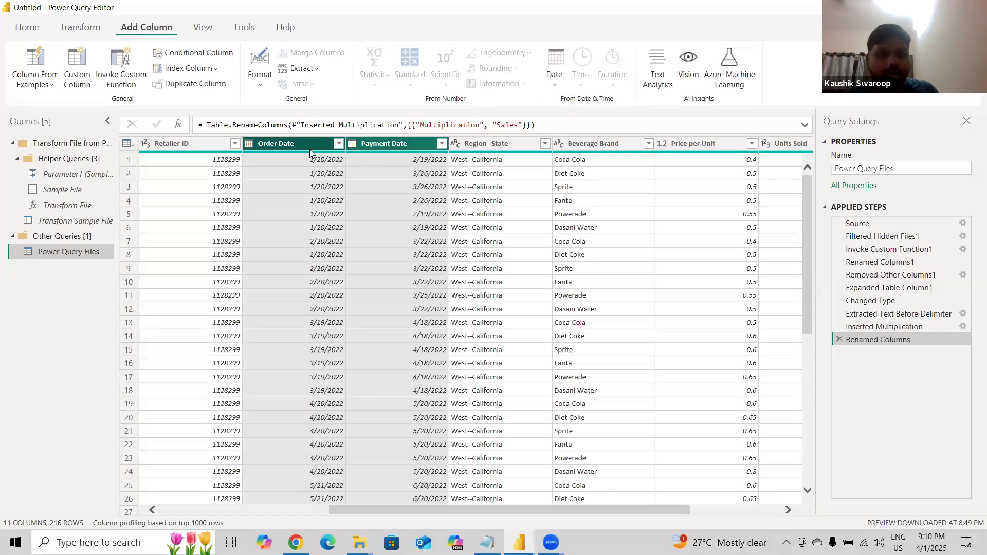
pyautogui.click(382, 144)
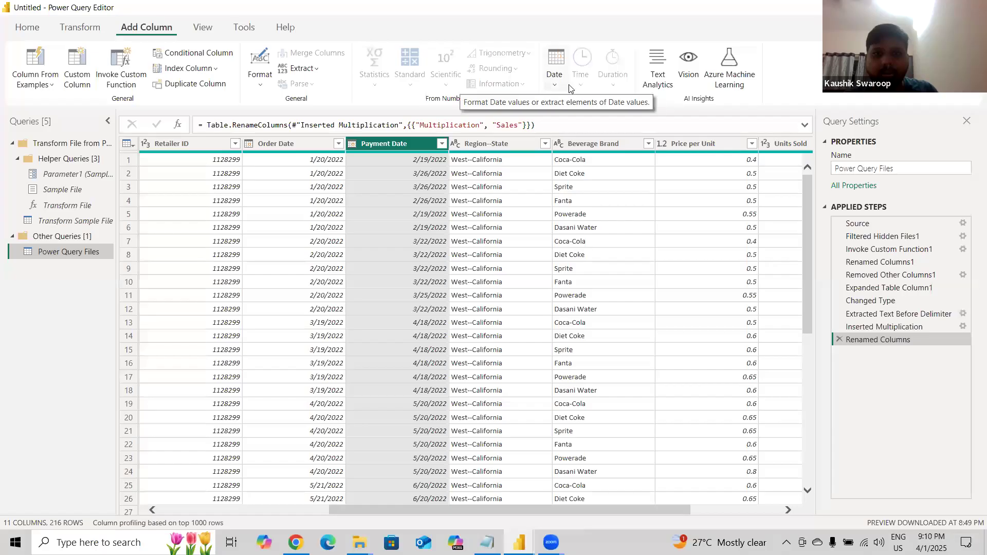
pyautogui.click(553, 82)
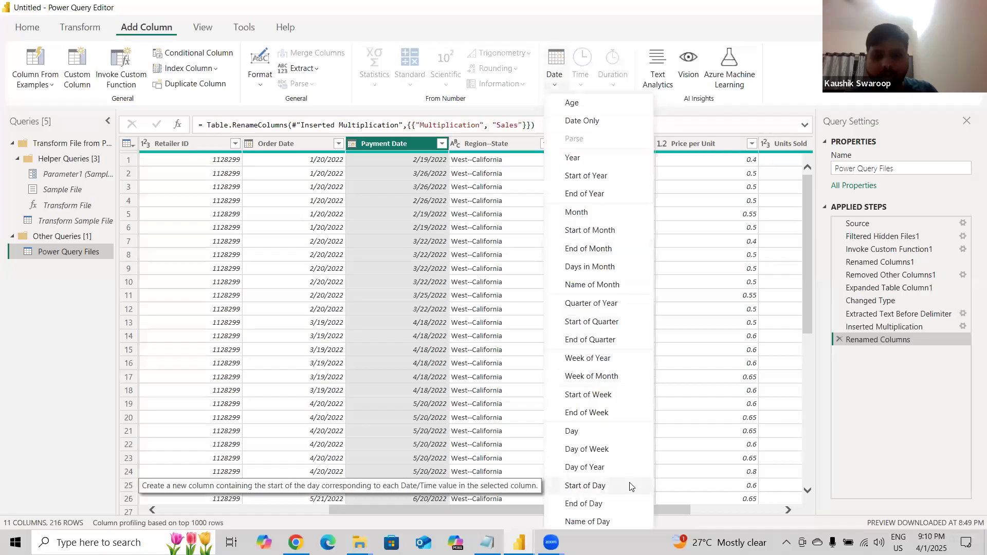
pyautogui.click(707, 265)
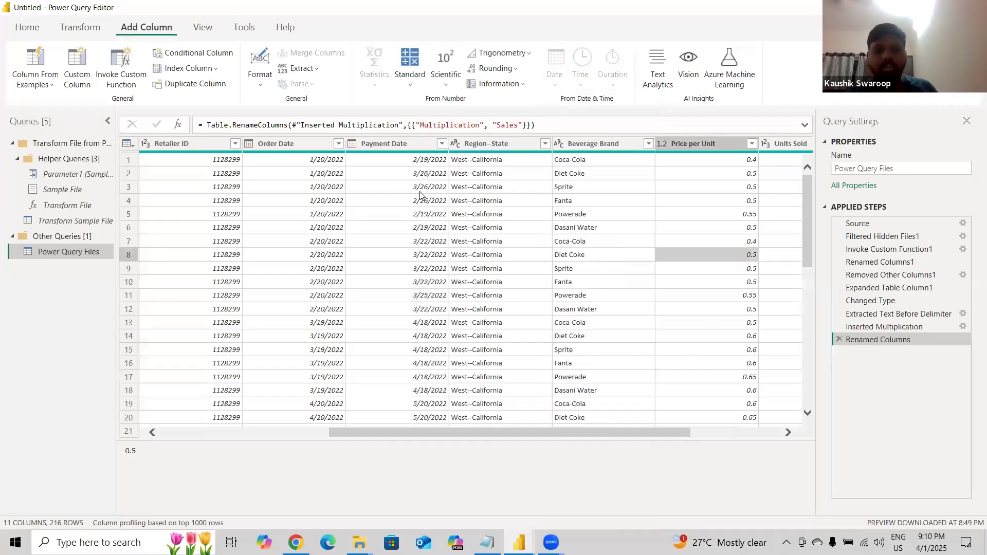
# Reselect the Order Date and Payment Date columns and review the Date options again without applying any.
pyautogui.click(323, 149)
pyautogui.keyDown('ctrl'); pyautogui.click(377, 143); pyautogui.keyUp('ctrl')
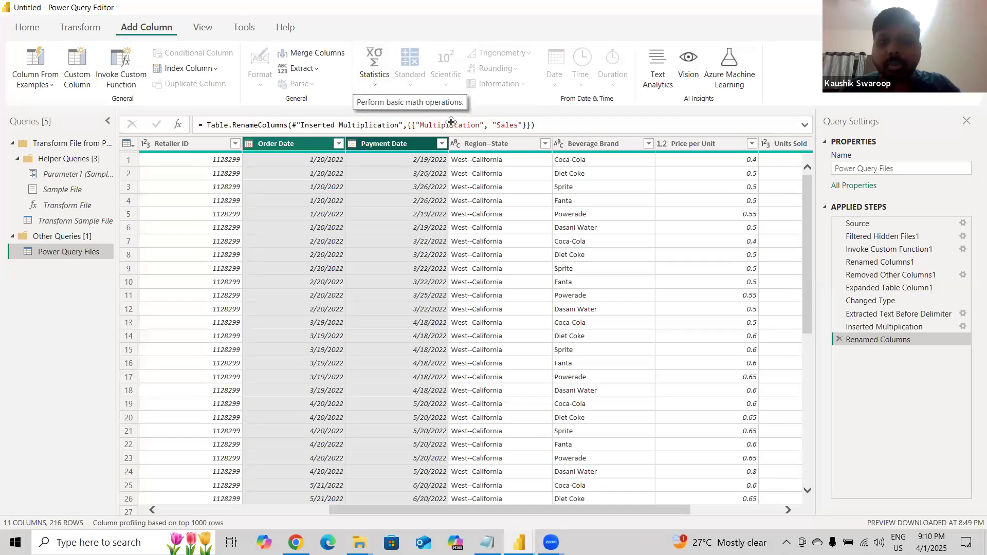
pyautogui.click(80, 28)
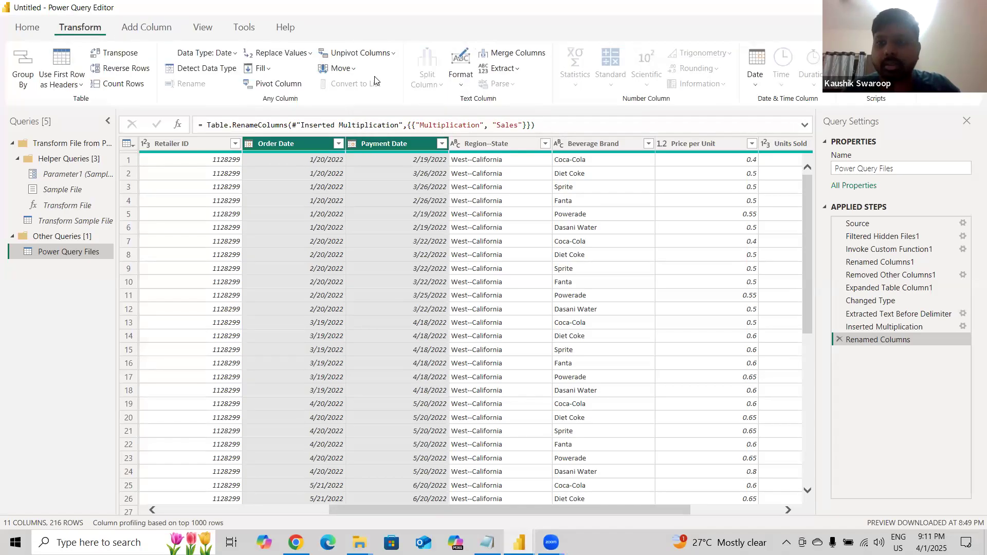
pyautogui.click(756, 74)
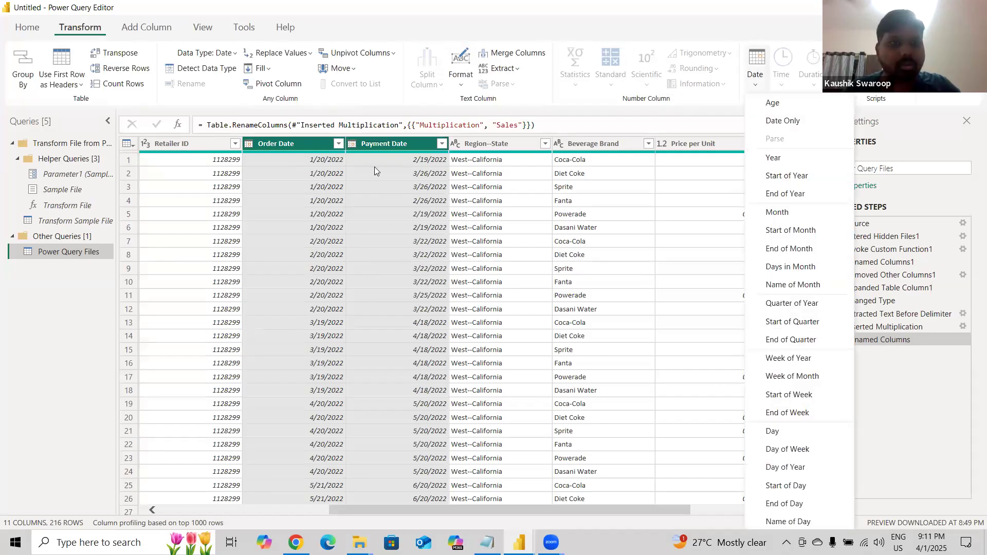
pyautogui.click(147, 26)
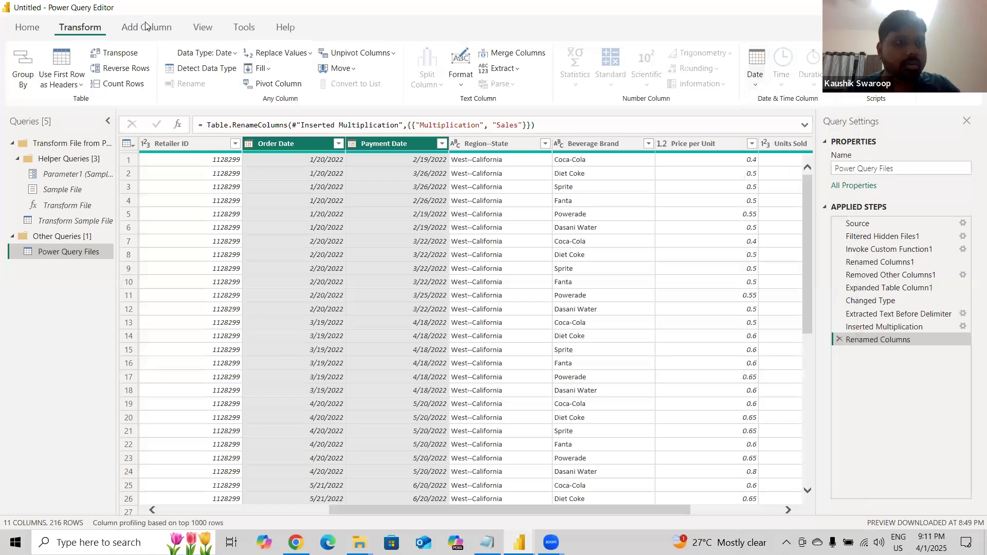
pyautogui.click(147, 27)
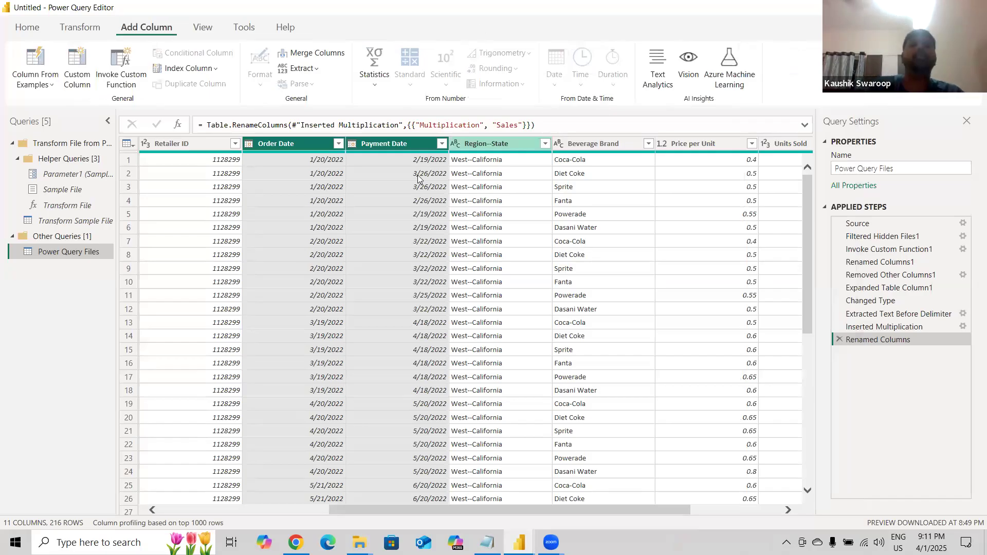
pyautogui.click(379, 157)
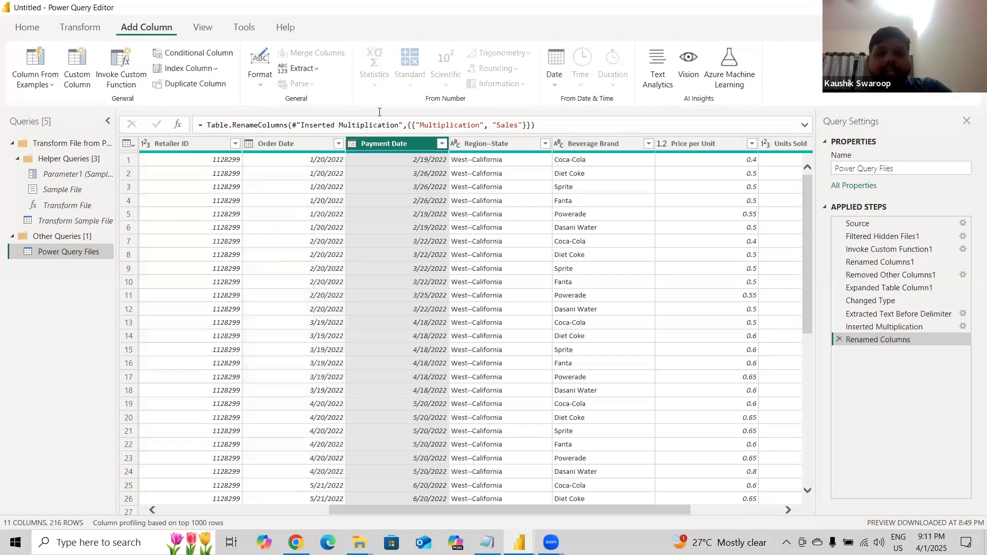
pyautogui.click(284, 147)
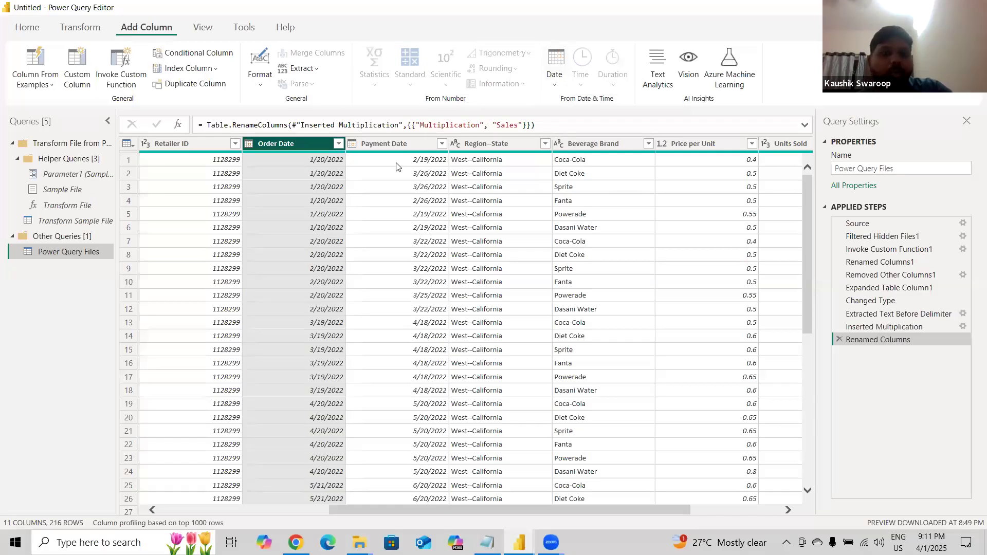
pyautogui.click(390, 145)
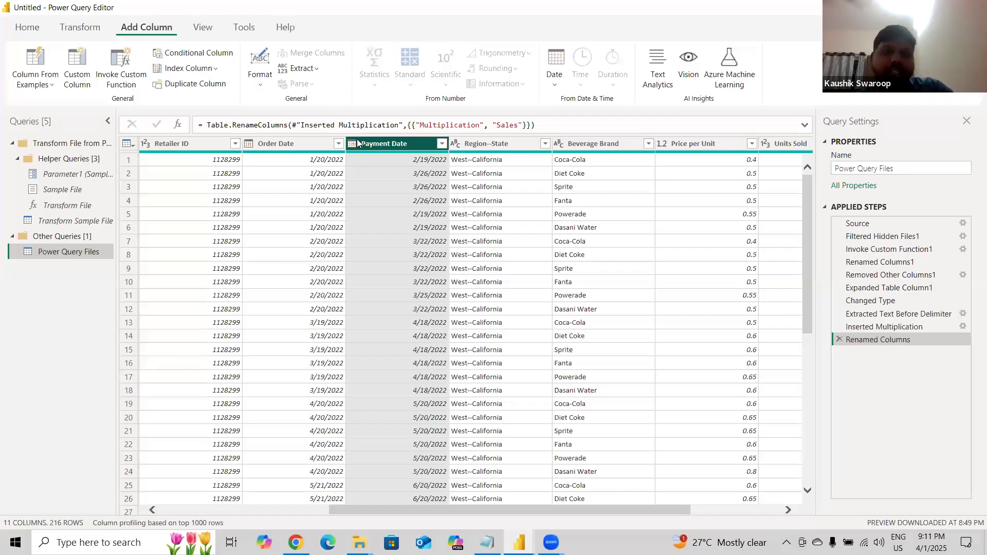
pyautogui.click(295, 149)
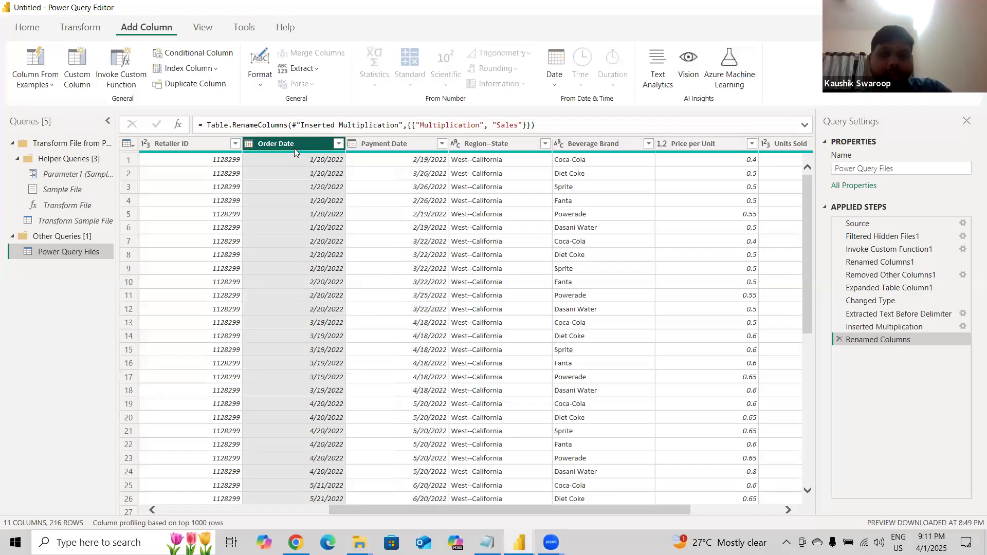
pyautogui.click(386, 150)
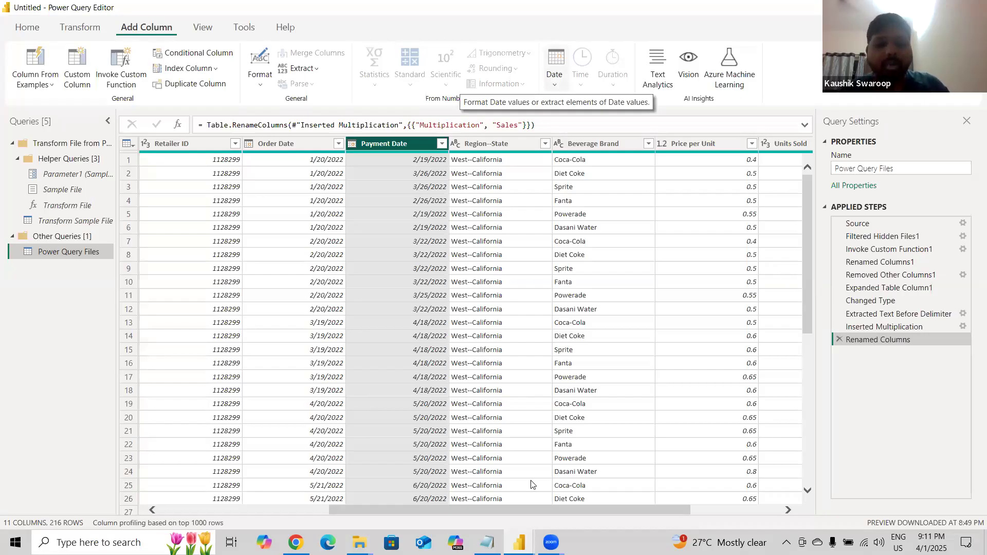
# Scroll through the combined table to review its columns from Source.Name through the Sales column.
pyautogui.moveTo(581, 510); pyautogui.dragTo(670, 505)
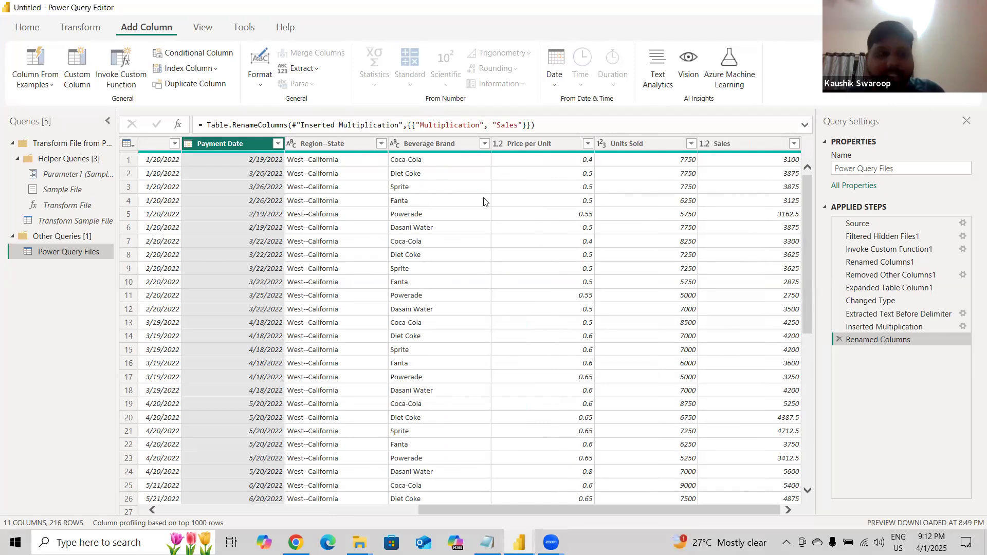
pyautogui.click(338, 145)
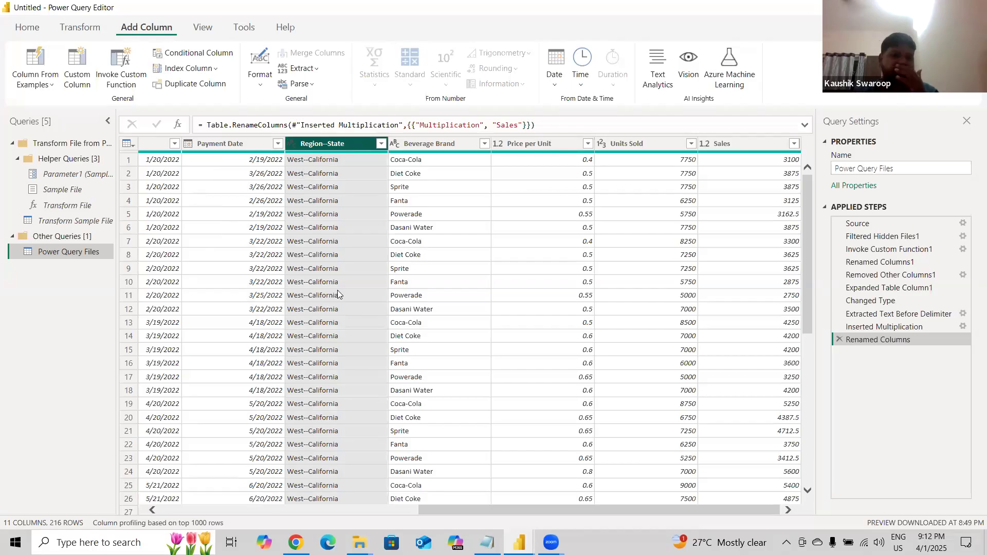
pyautogui.scroll(-10, 337, 290)
pyautogui.scroll(10, 337, 290)
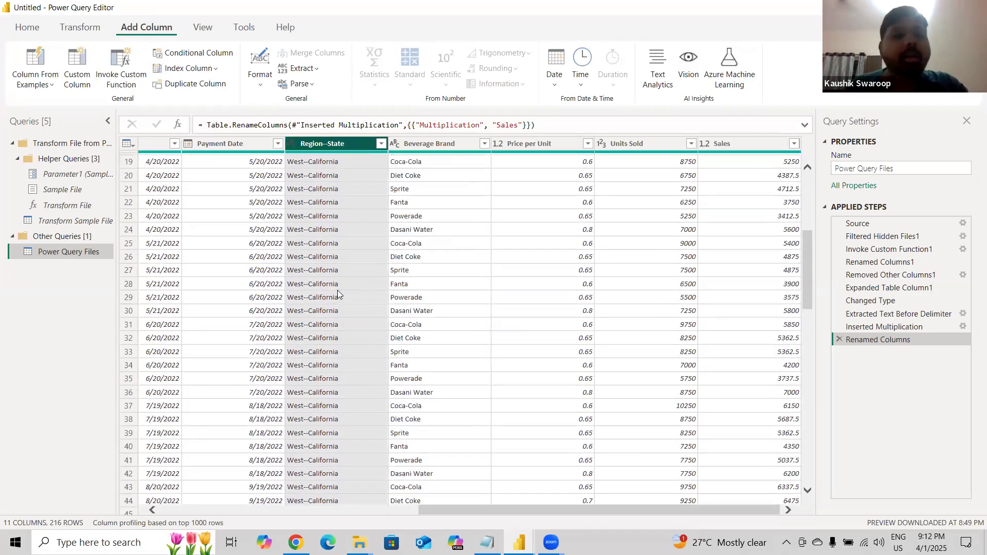
pyautogui.hscroll(-5, 292, 252)
pyautogui.hscroll(-3, 292, 252)
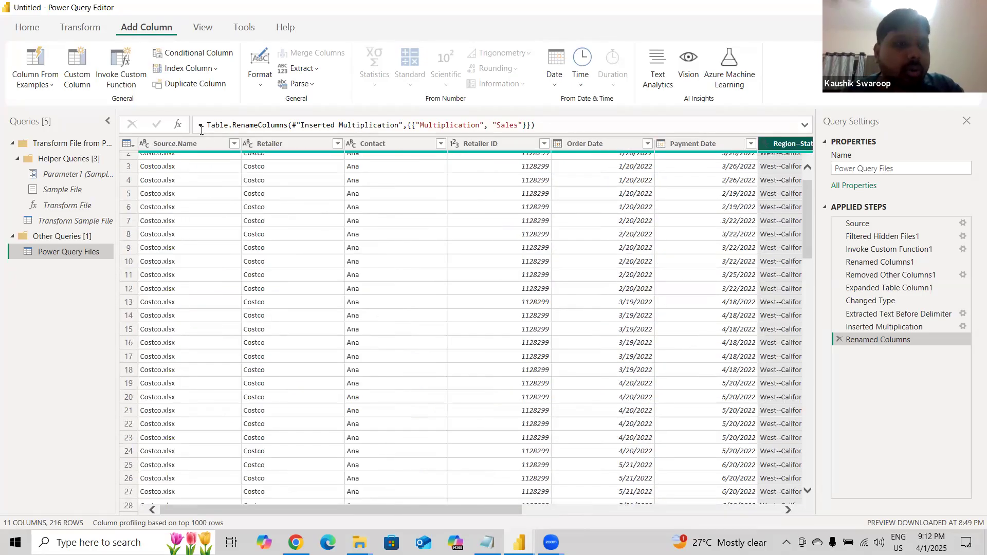
pyautogui.click(279, 145)
pyautogui.hscroll(8, 467, 266)
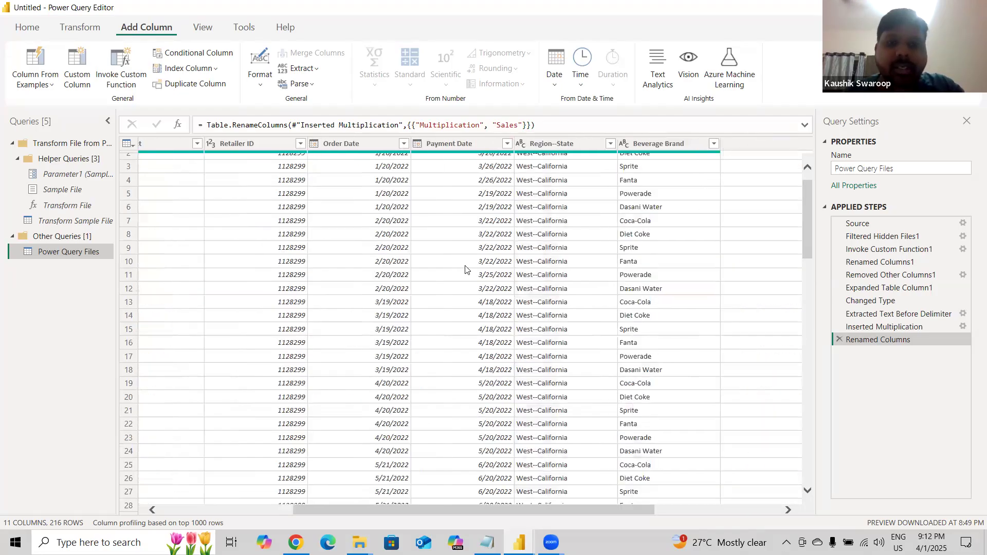
pyautogui.click(731, 145)
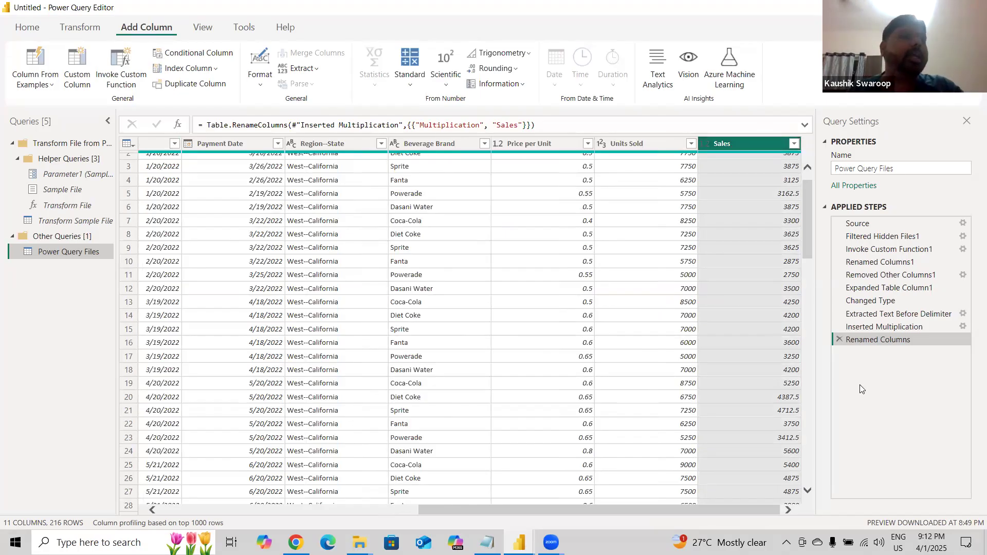
# Close the Power Query Editor and apply the pending query changes to the report.
pyautogui.click(31, 28)
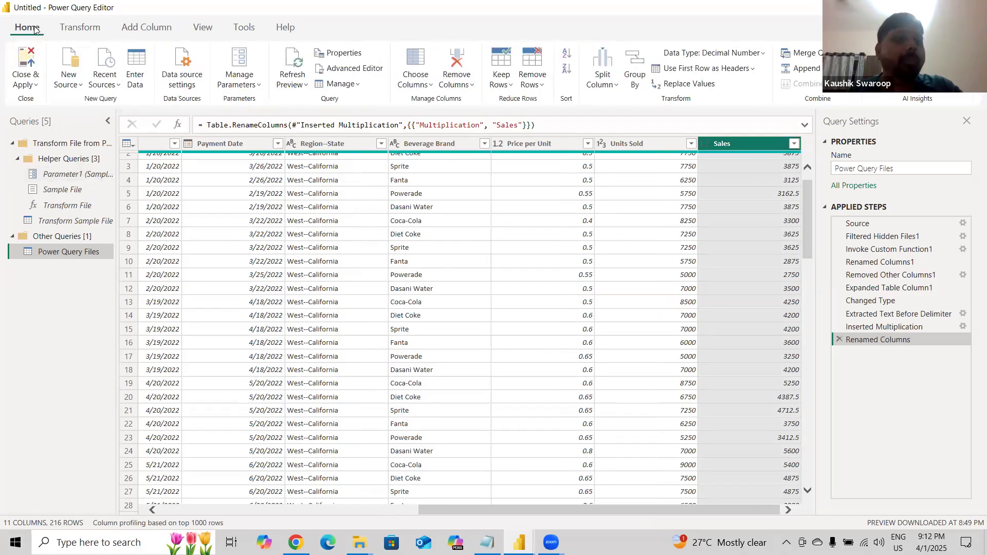
pyautogui.click(29, 63)
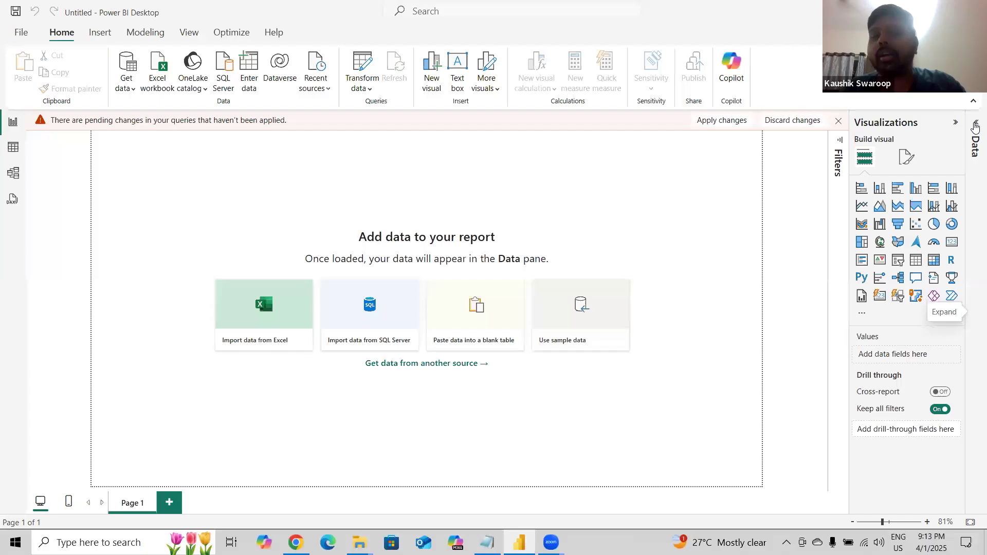
pyautogui.click(720, 126)
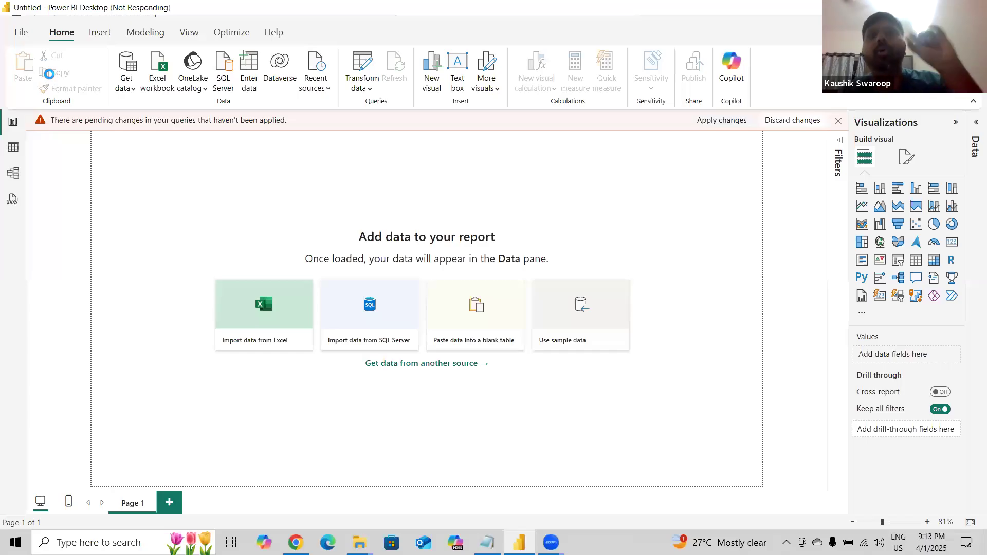
pyautogui.hotkey('alt', 'Tab')
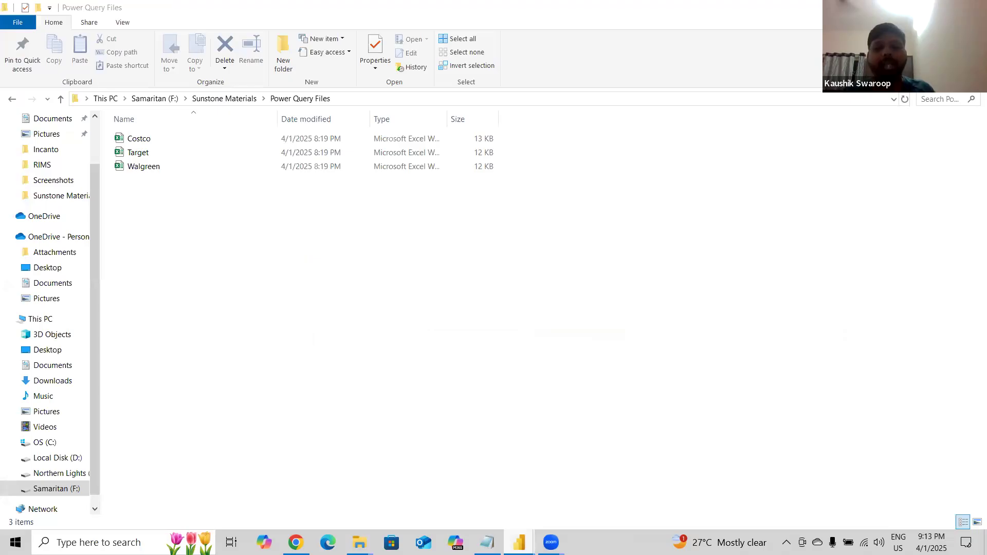
pyautogui.moveTo(520, 542)
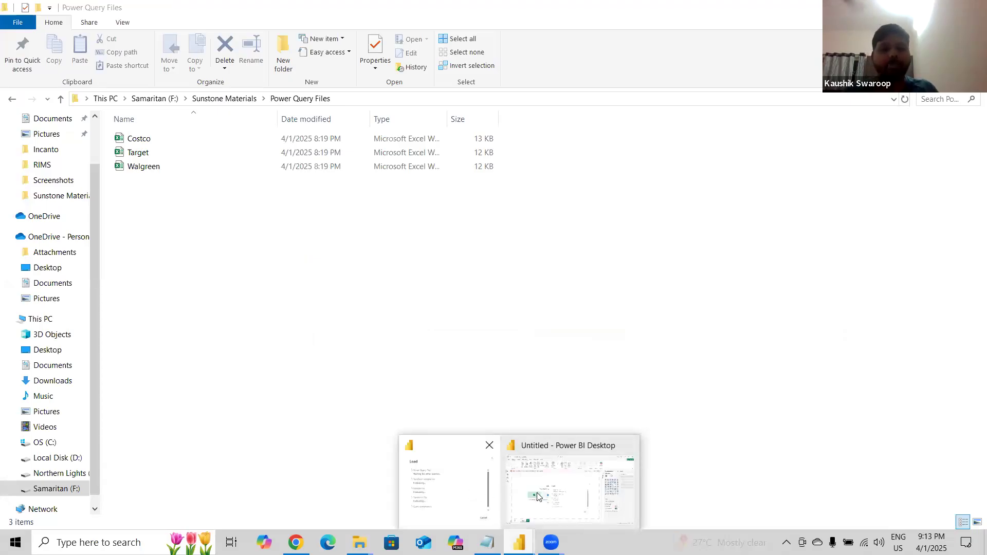
pyautogui.click(550, 496)
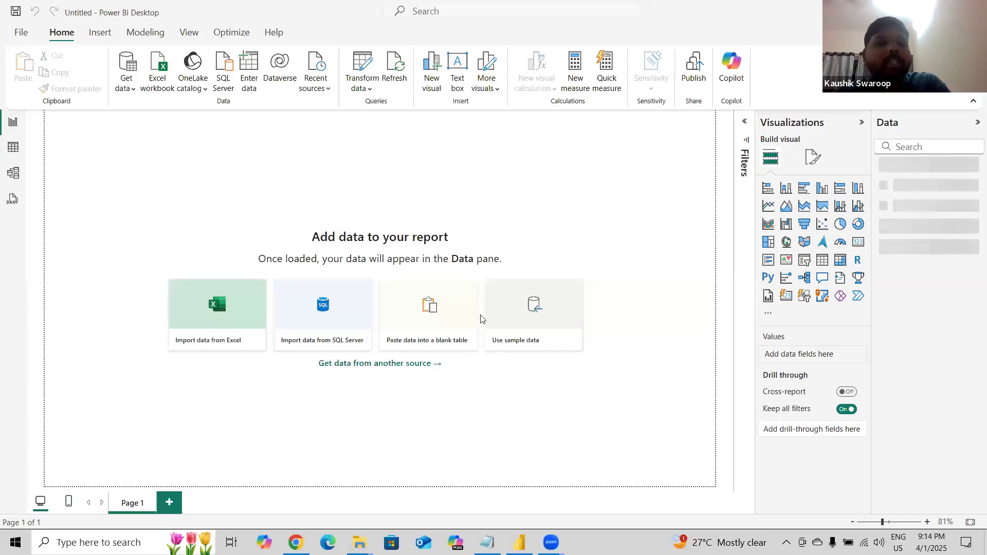
# Expand the Power Query Files table and build a column chart of Sales by Retailer, enlarging it on the canvas.
pyautogui.click(248, 64)
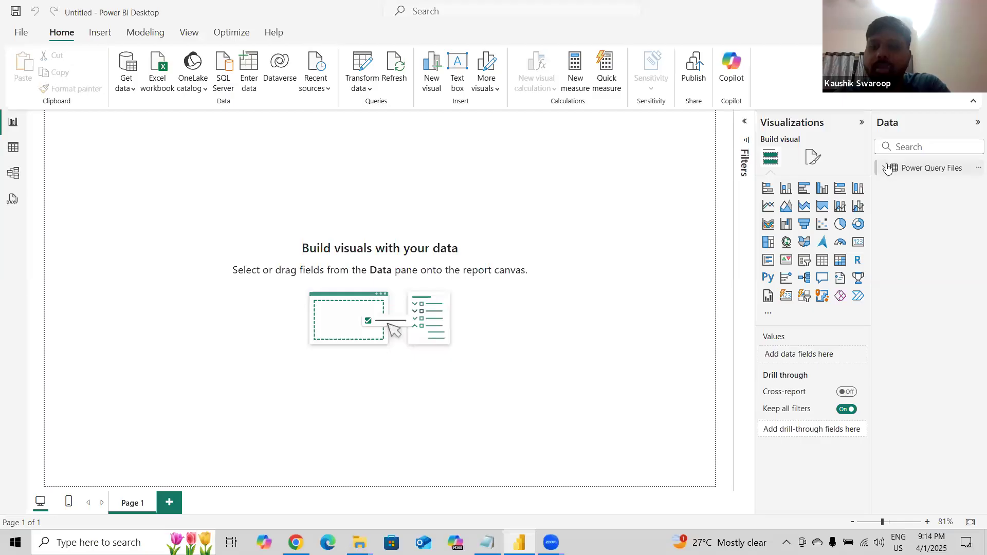
pyautogui.click(887, 170)
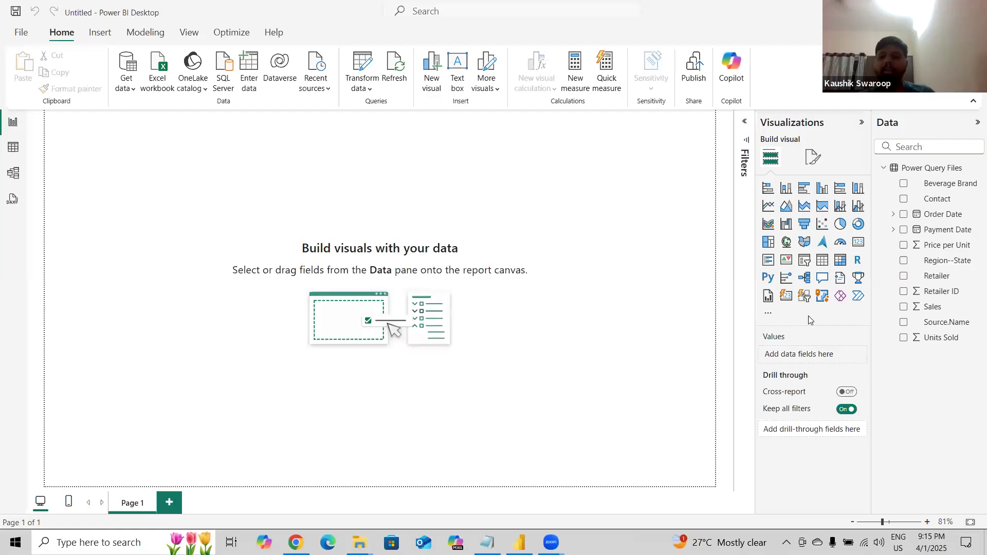
pyautogui.click(904, 277)
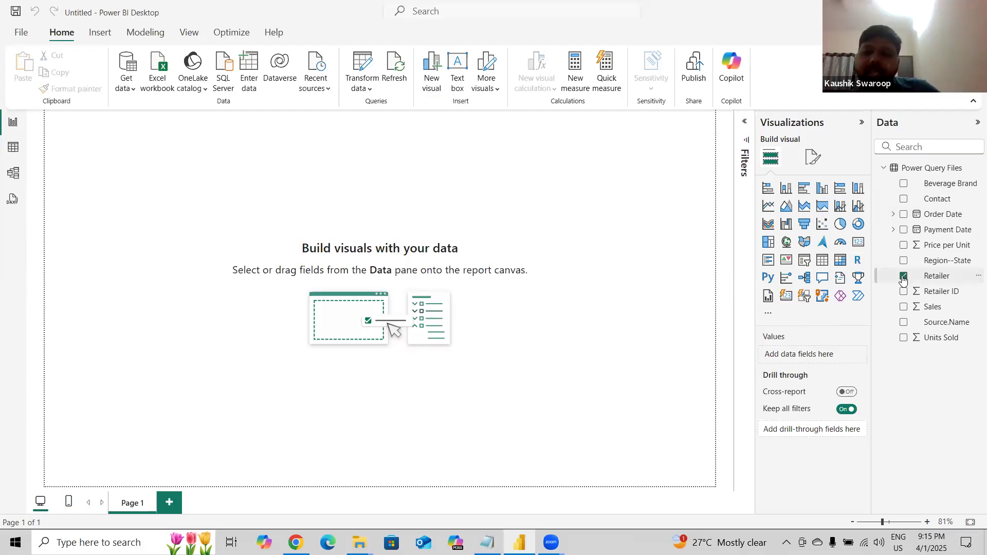
pyautogui.click(905, 311)
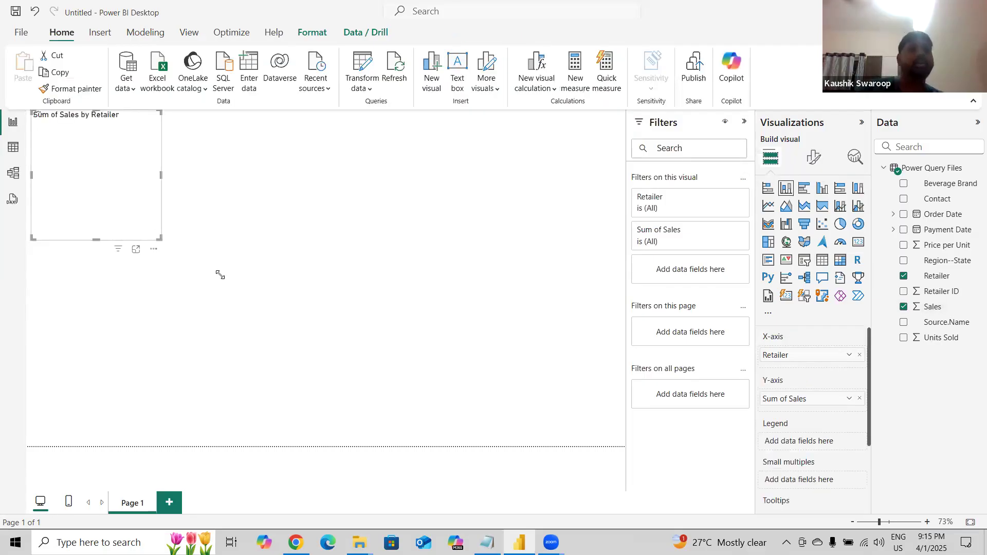
pyautogui.moveTo(259, 298); pyautogui.dragTo(394, 392)
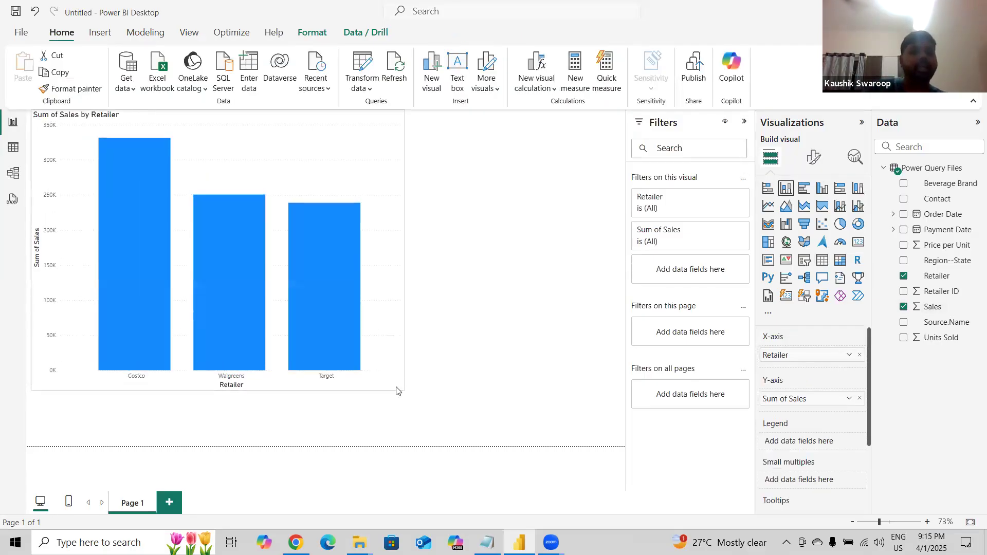
pyautogui.moveTo(262, 161); pyautogui.dragTo(263, 172)
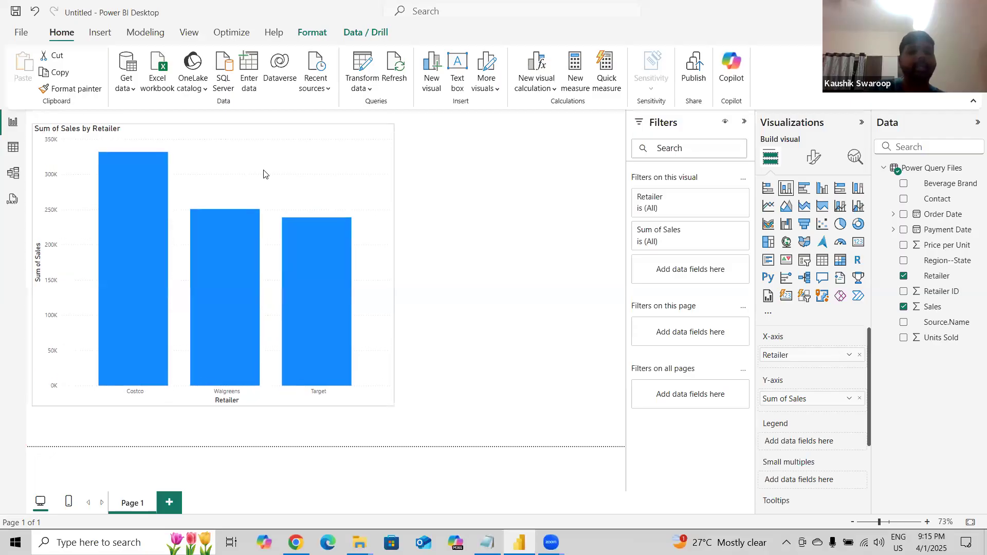
# Format the chart's X-axis values with a size 12 bold font.
pyautogui.click(814, 159)
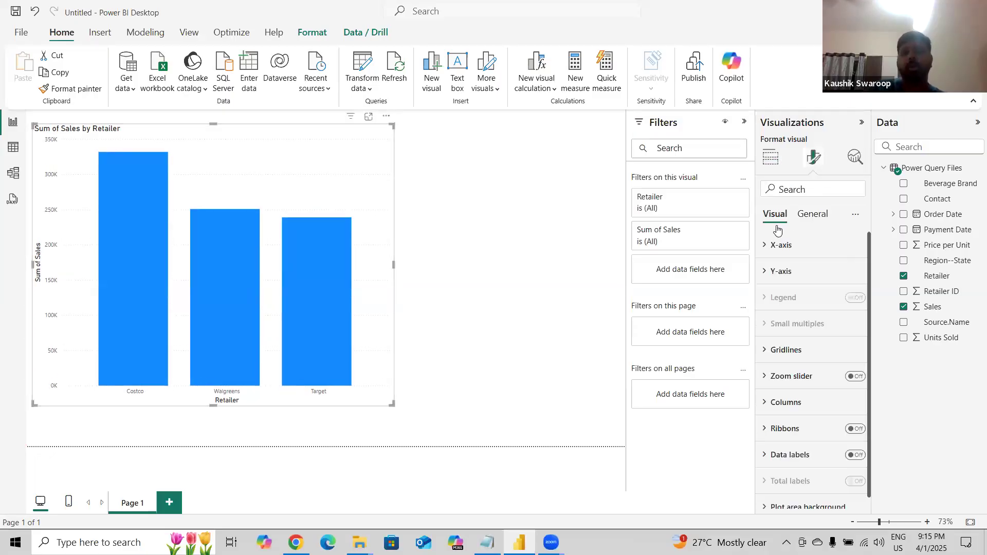
pyautogui.click(767, 247)
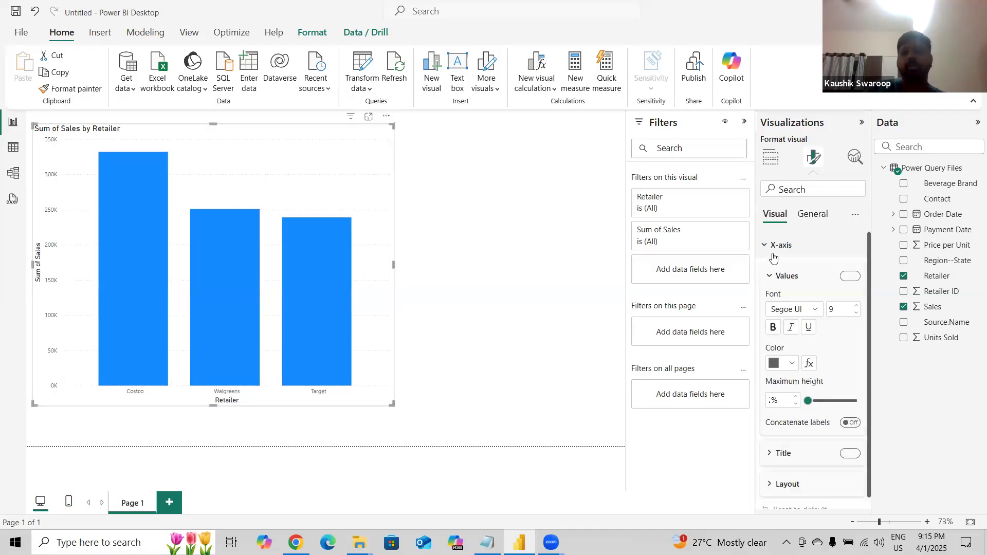
pyautogui.click(856, 306)
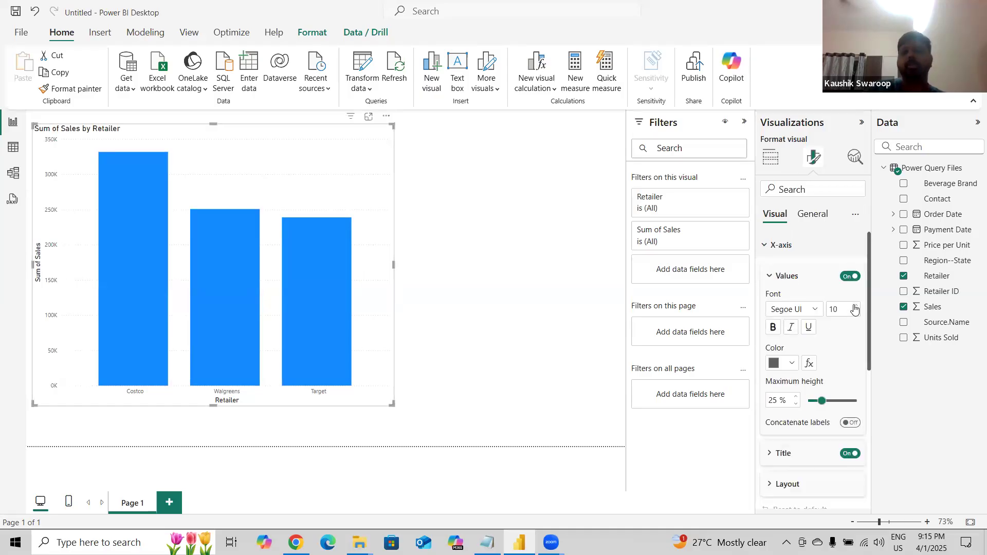
pyautogui.click(773, 328)
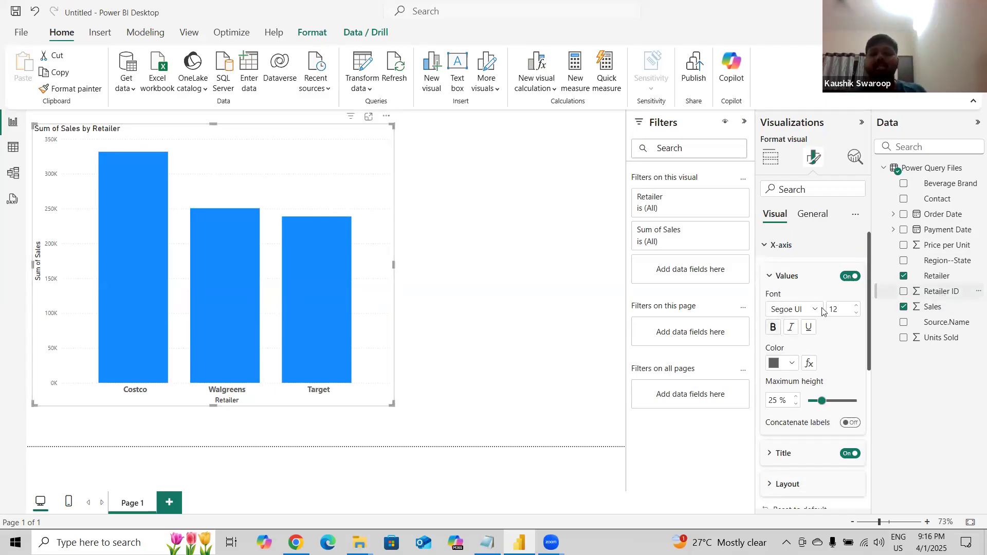
pyautogui.click(778, 245)
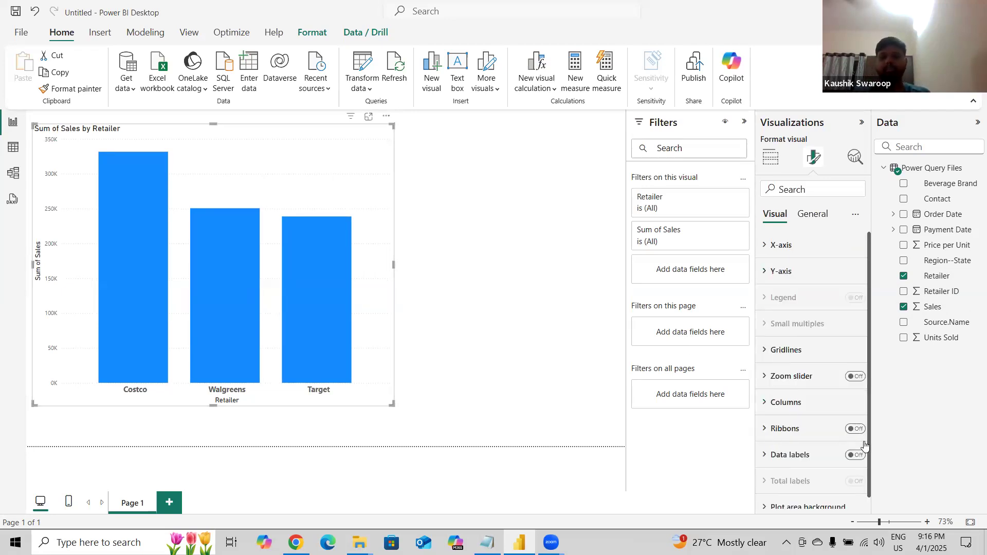
# Turn on data labels and format their values as bold, size 11, in orange.
pyautogui.click(799, 456)
pyautogui.scroll(-3, 798, 460)
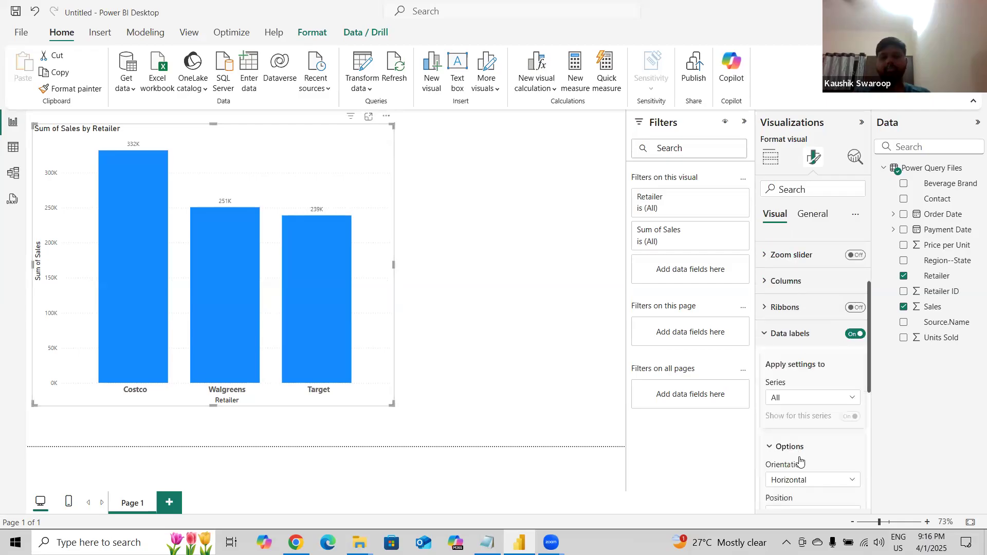
pyautogui.scroll(-5, 832, 432)
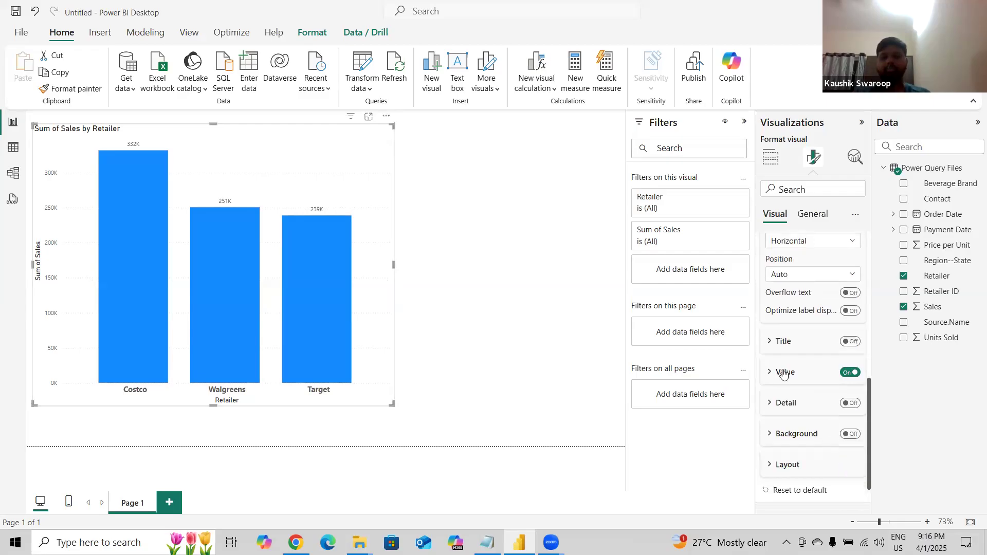
pyautogui.click(781, 373)
pyautogui.click(856, 445)
pyautogui.click(857, 445)
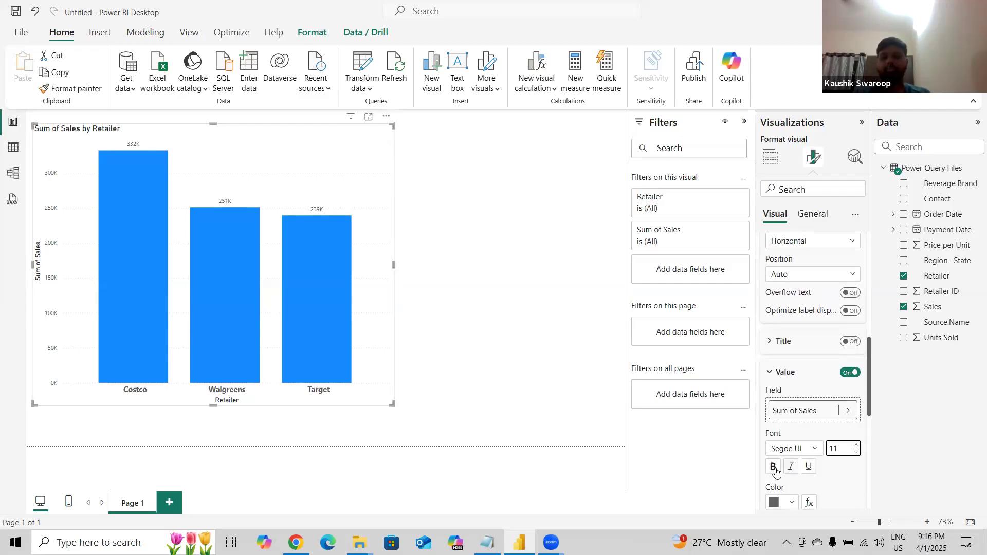
pyautogui.click(776, 472)
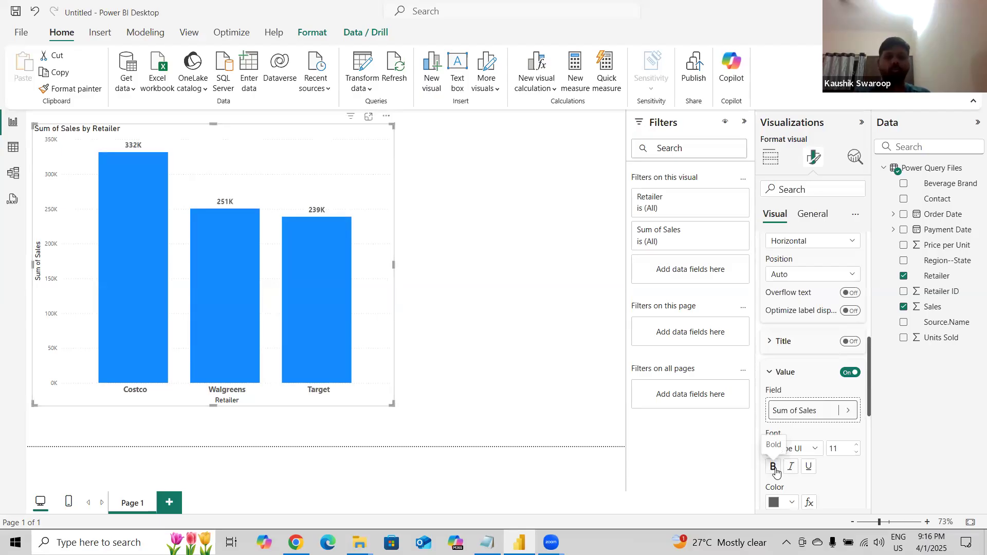
pyautogui.click(793, 504)
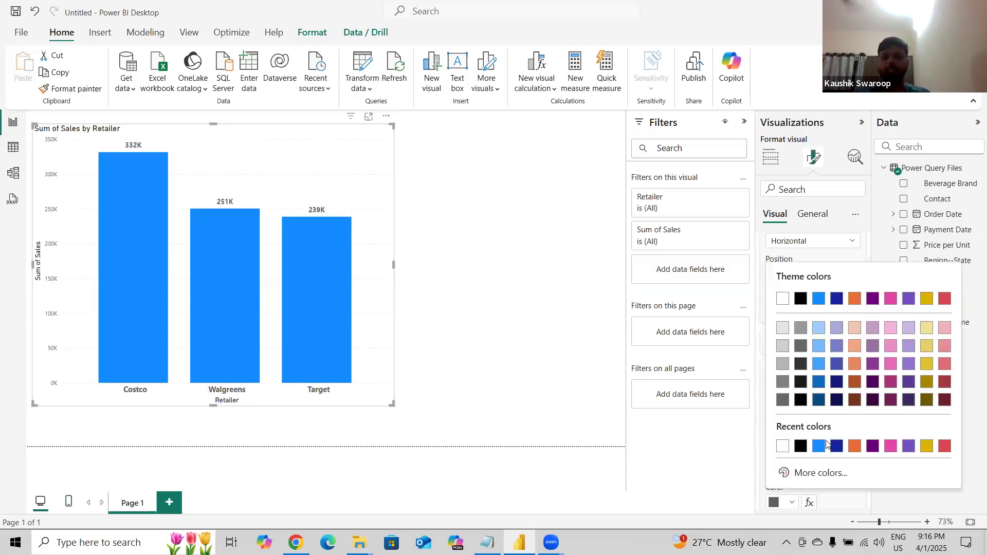
pyautogui.click(855, 446)
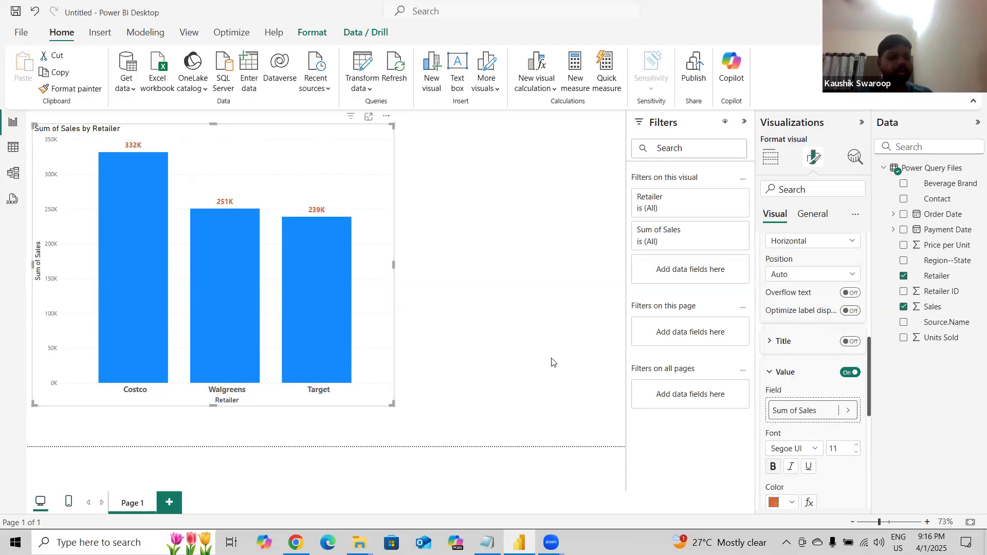
pyautogui.click(447, 266)
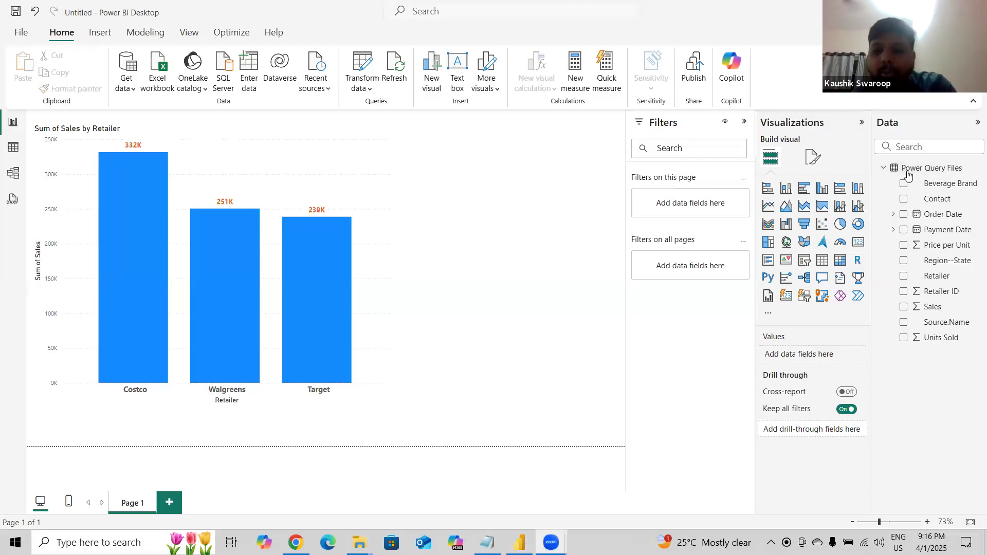
# Locate the Walmart workbook in the Sunstone Materials folder.
pyautogui.click(286, 197)
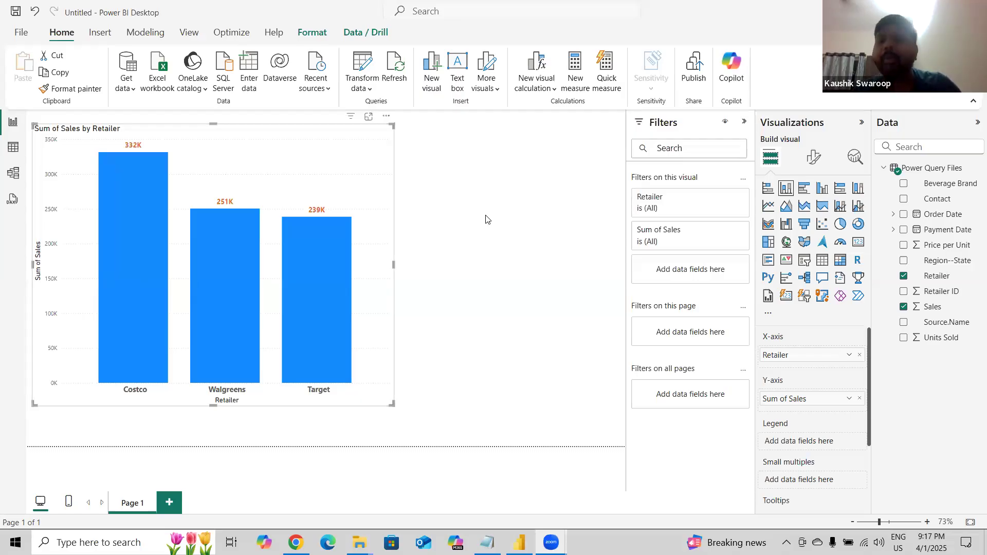
pyautogui.moveTo(359, 543)
pyautogui.click(430, 489)
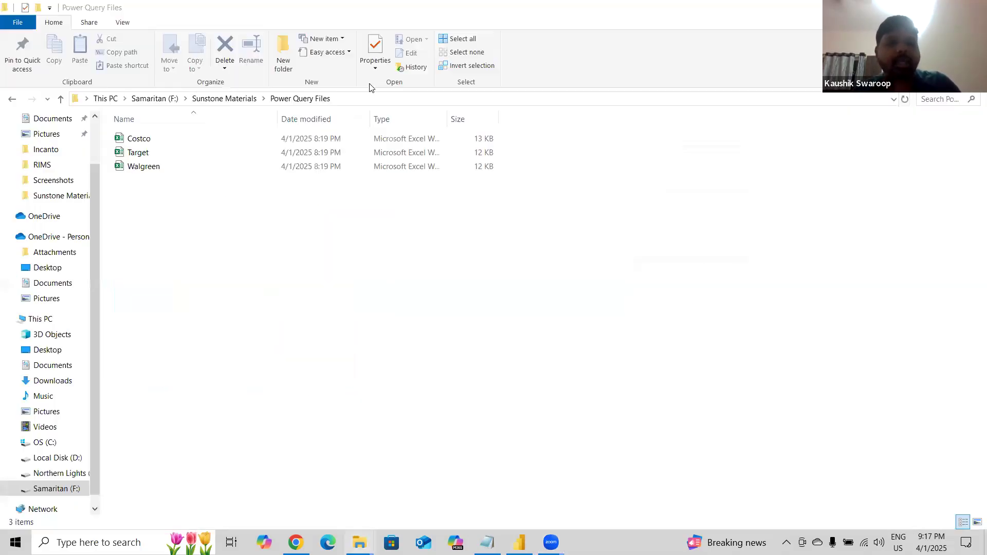
pyautogui.click(237, 99)
pyautogui.click(142, 324)
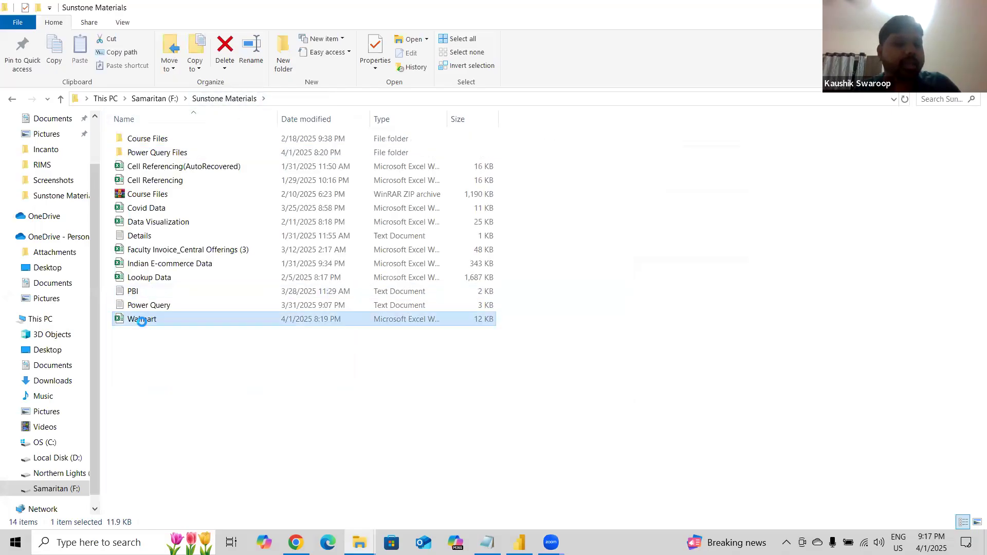
pyautogui.click(143, 329)
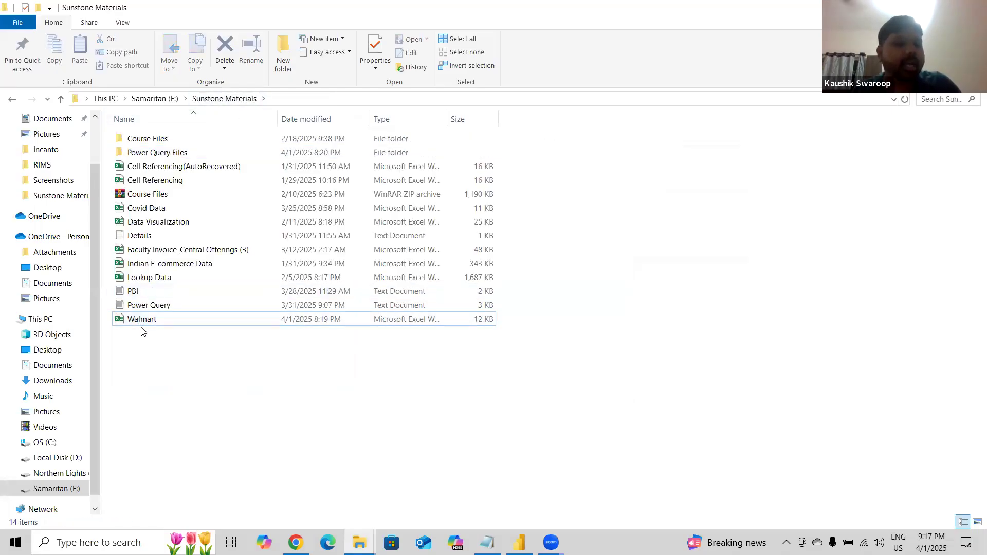
pyautogui.click(140, 323)
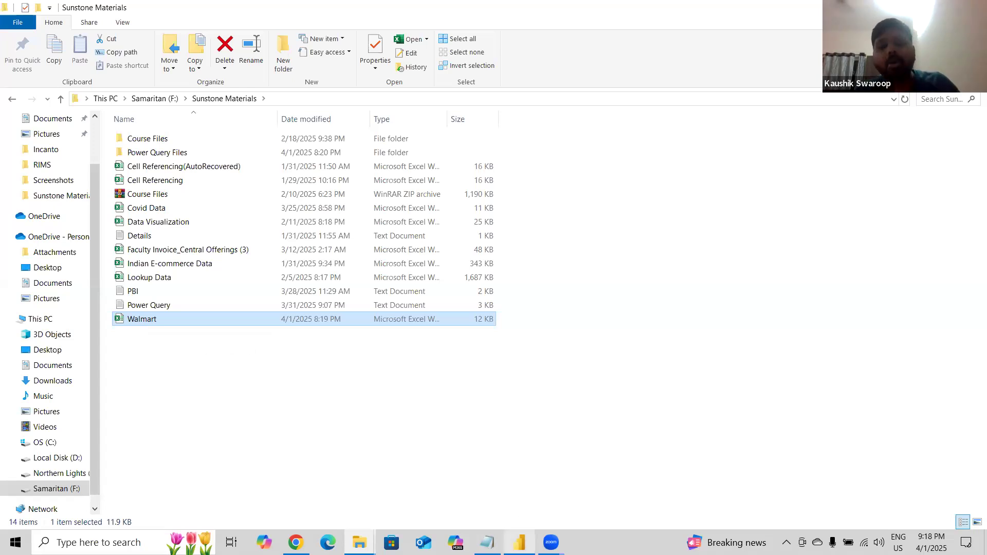
pyautogui.click(519, 542)
pyautogui.click(126, 83)
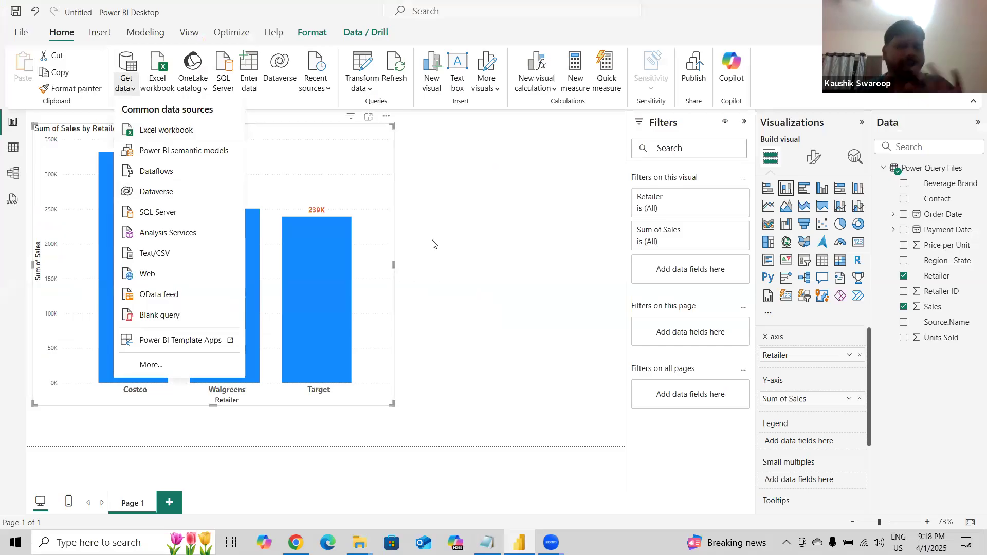
pyautogui.click(465, 250)
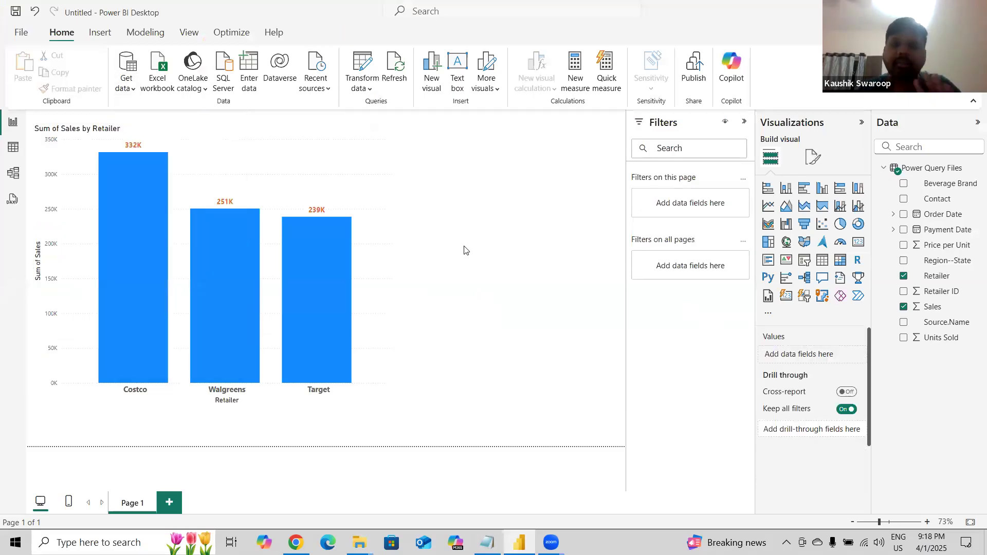
# Copy the Walmart workbook from Sunstone Materials into the Power Query Files folder.
pyautogui.hotkey('alt', 'Tab')
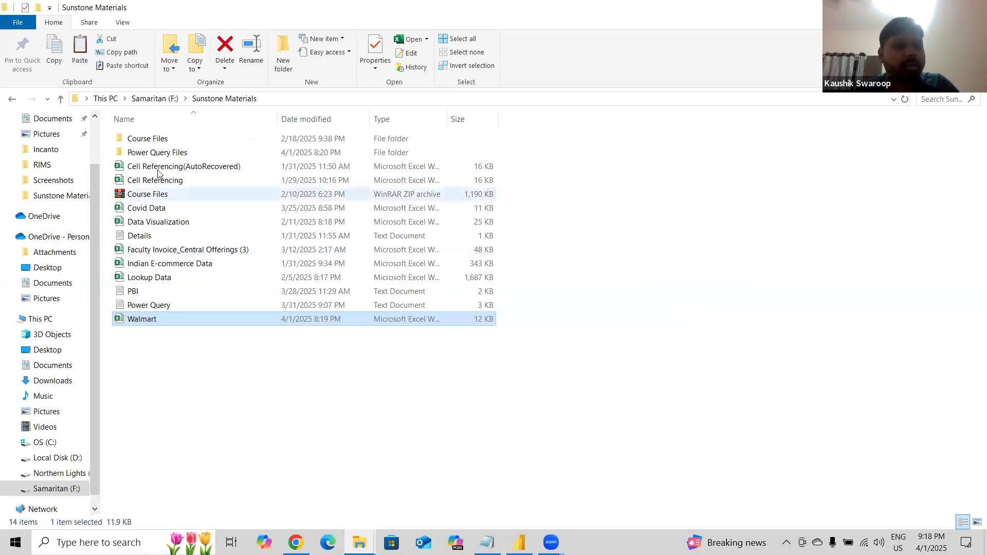
pyautogui.doubleClick(158, 153)
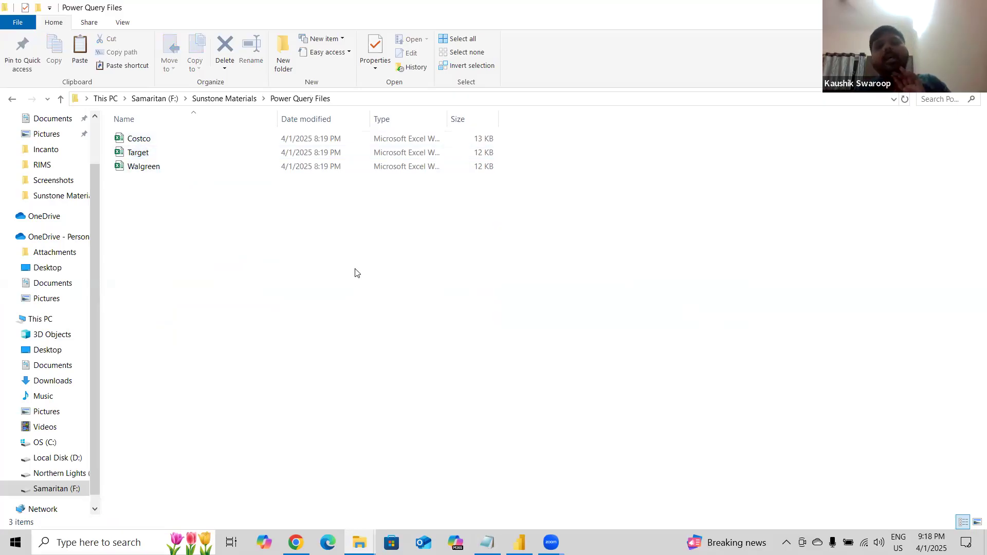
pyautogui.click(208, 100)
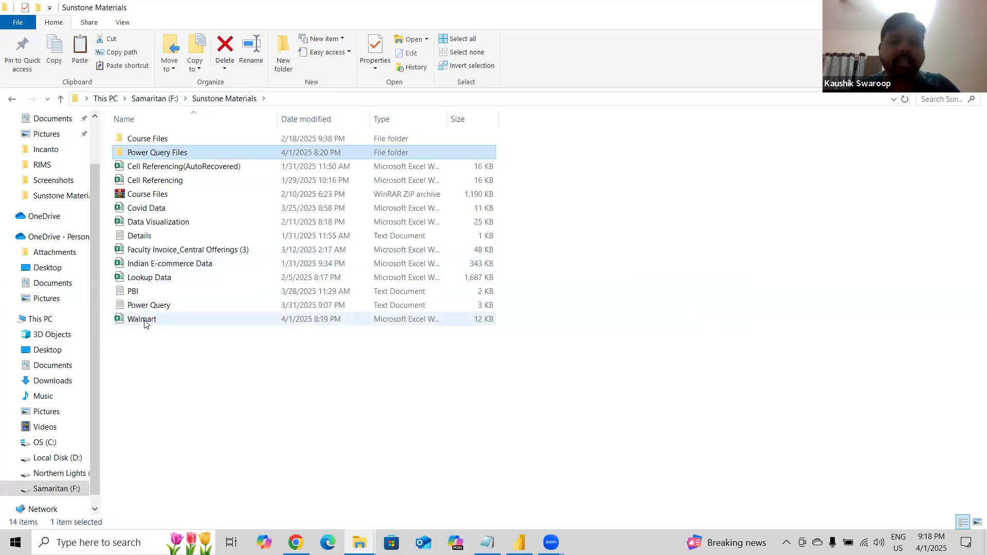
pyautogui.click(144, 321)
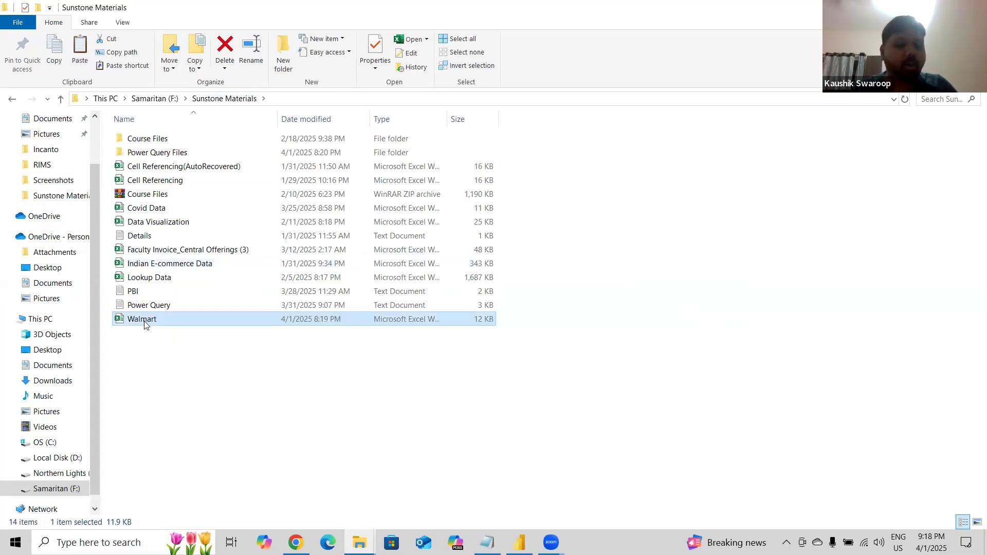
pyautogui.doubleClick(165, 153)
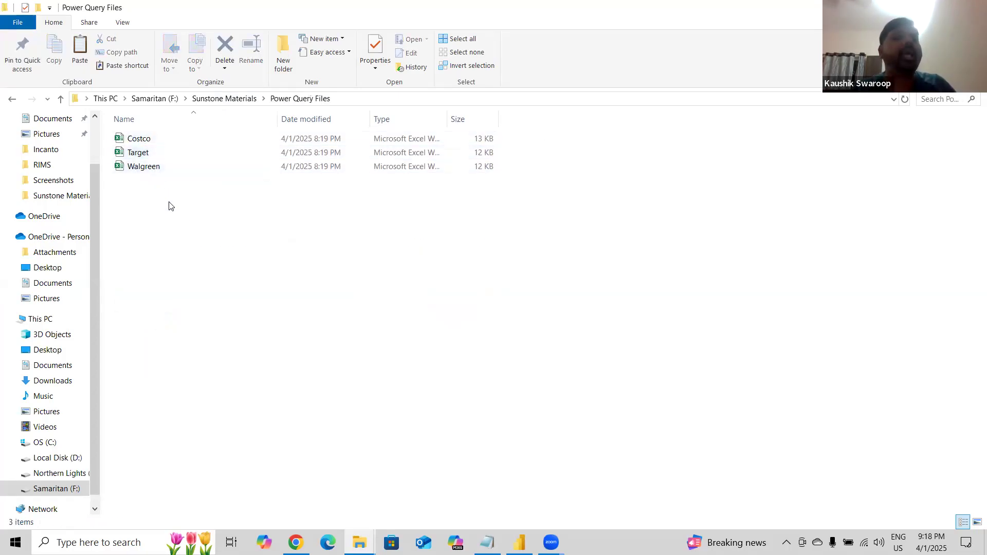
pyautogui.hotkey('ctrl', 'v')
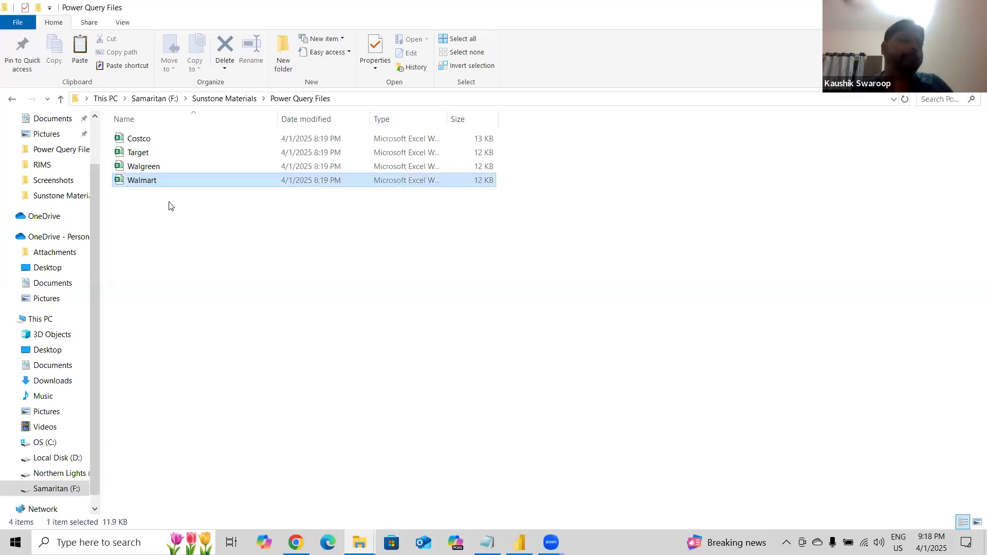
pyautogui.click(129, 206)
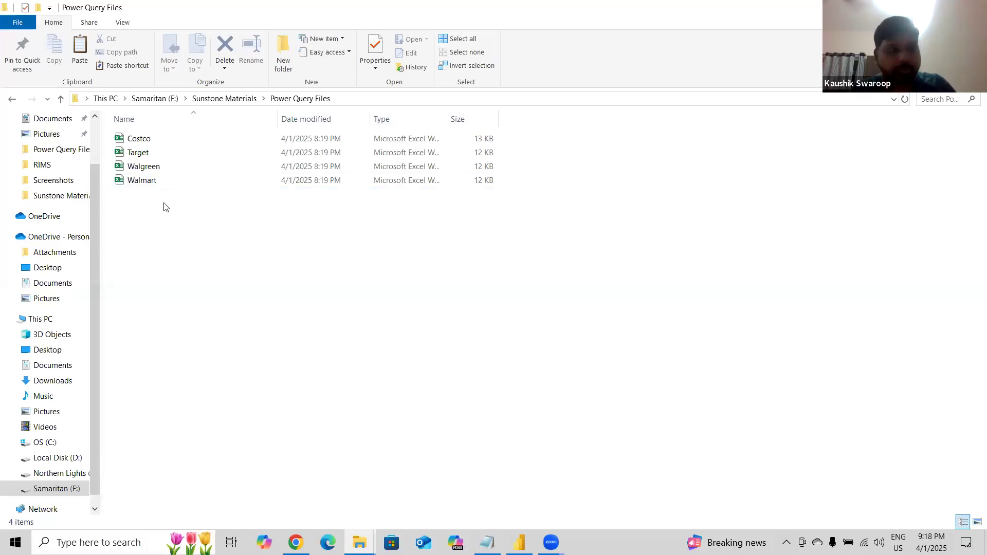
# Switch to Power BI Desktop and refresh the report data so the new Walmart file is loaded.
pyautogui.moveTo(519, 543)
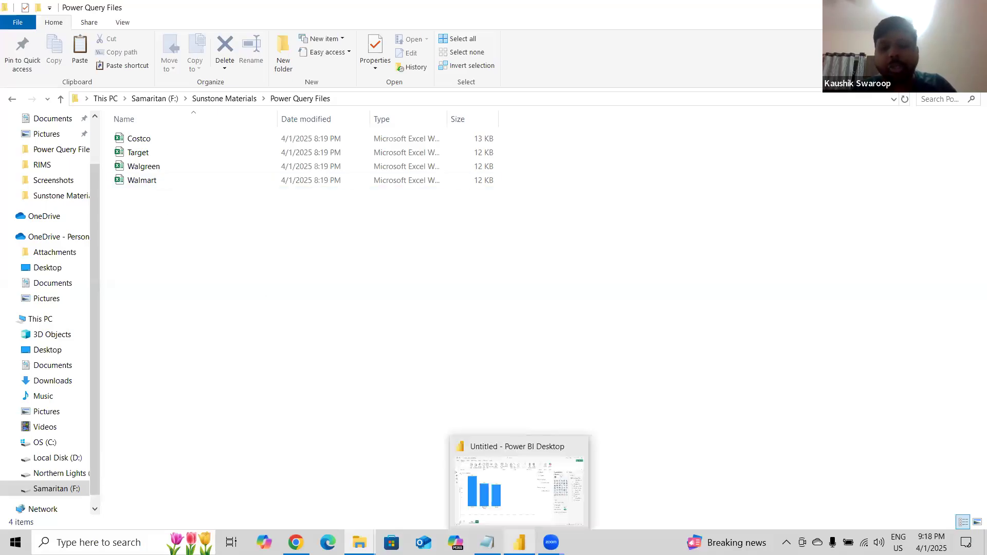
pyautogui.click(517, 516)
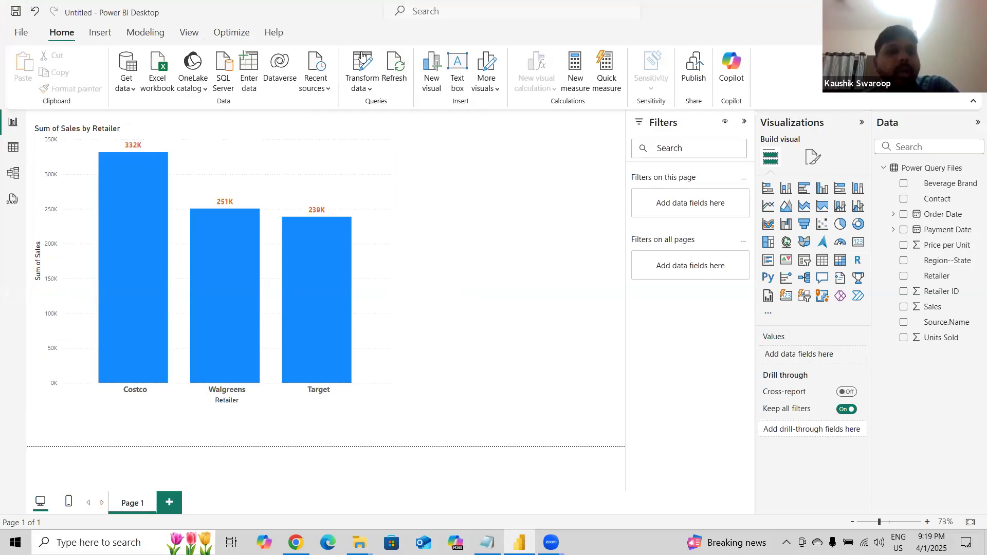
pyautogui.click(398, 72)
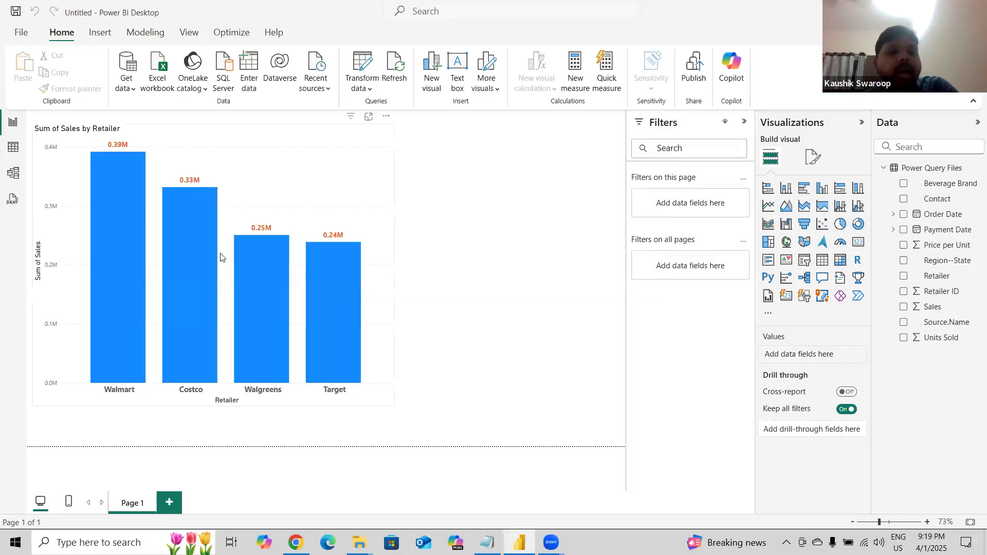
# Review the retailer workbooks in the Power Query Files folder and in the shared Google Drive folder.
pyautogui.moveTo(134, 160)
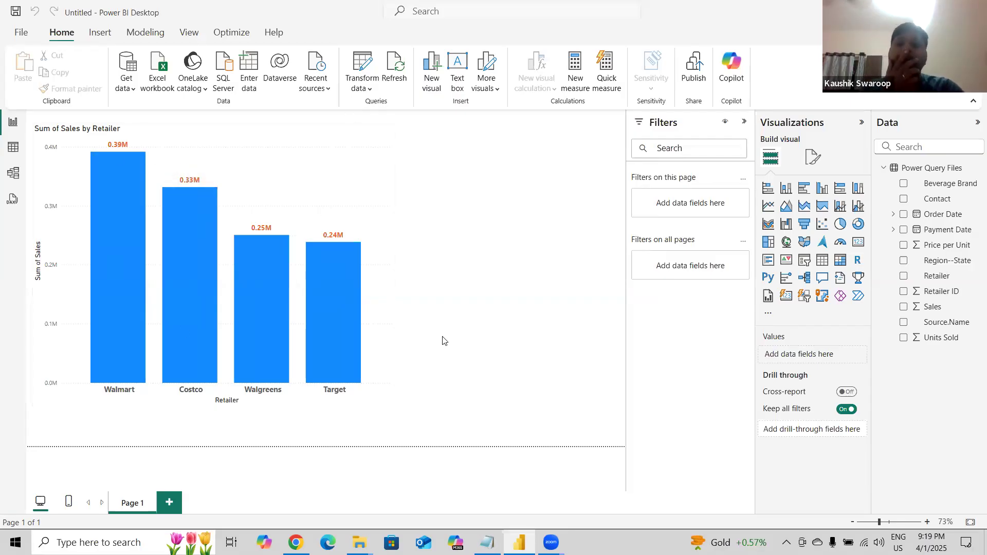
pyautogui.moveTo(359, 542)
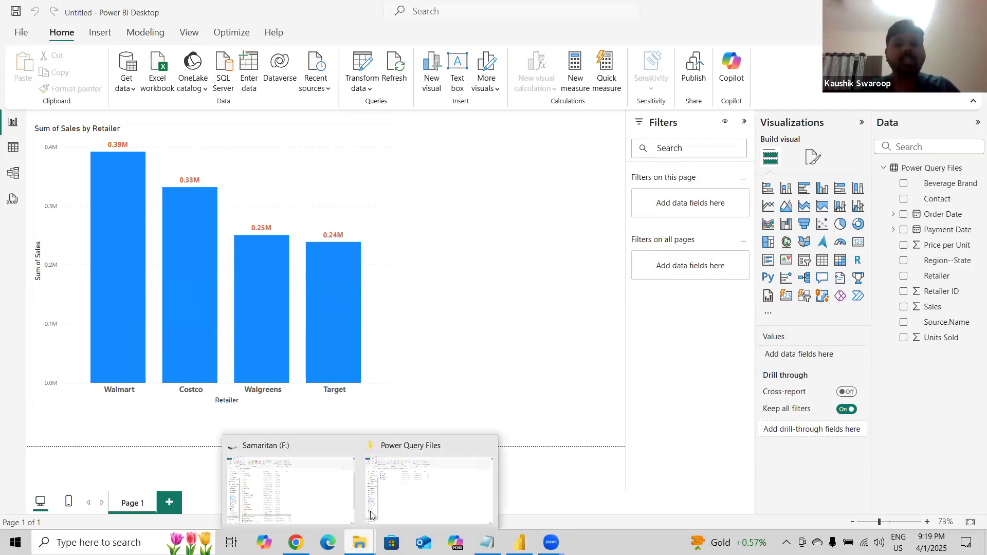
pyautogui.click(389, 508)
pyautogui.click(242, 101)
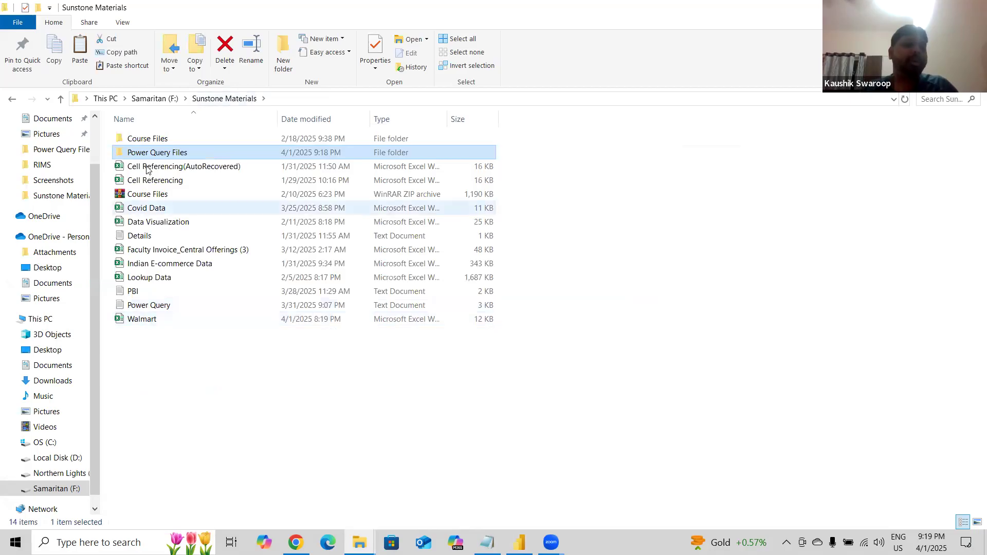
pyautogui.doubleClick(151, 154)
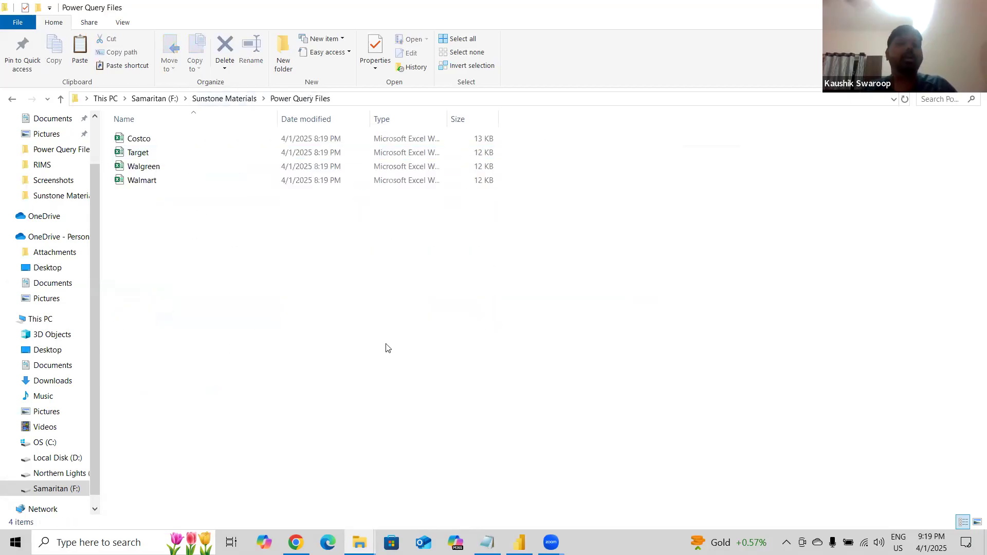
pyautogui.click(519, 543)
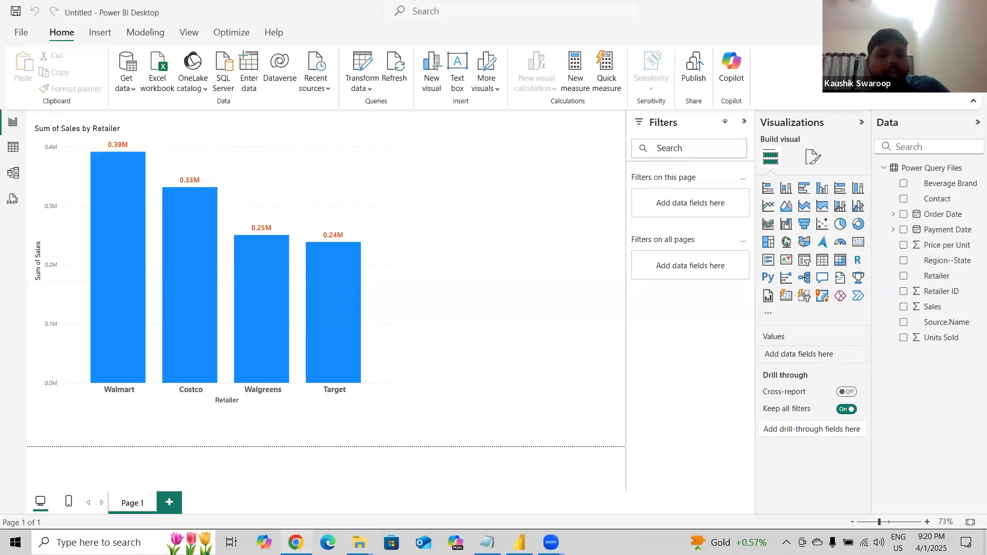
pyautogui.click(296, 542)
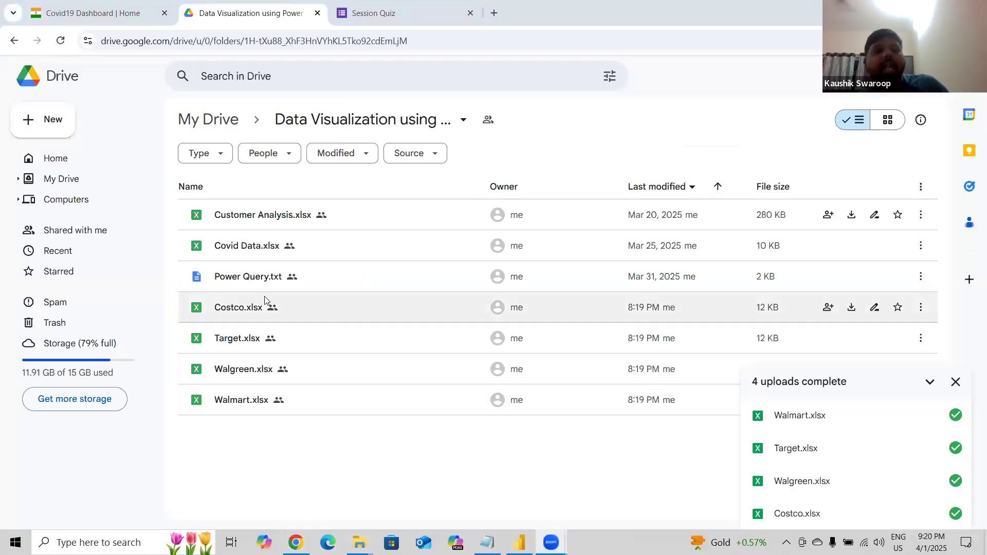
pyautogui.hotkey('alt', 'Tab')
pyautogui.hotkey('alt', 'Tab')
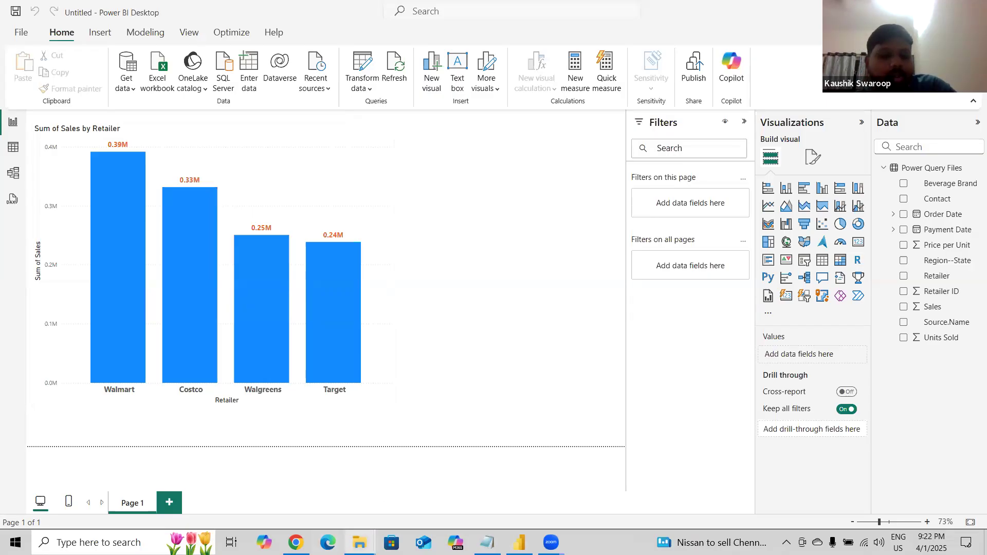
pyautogui.moveTo(360, 542)
pyautogui.click(390, 502)
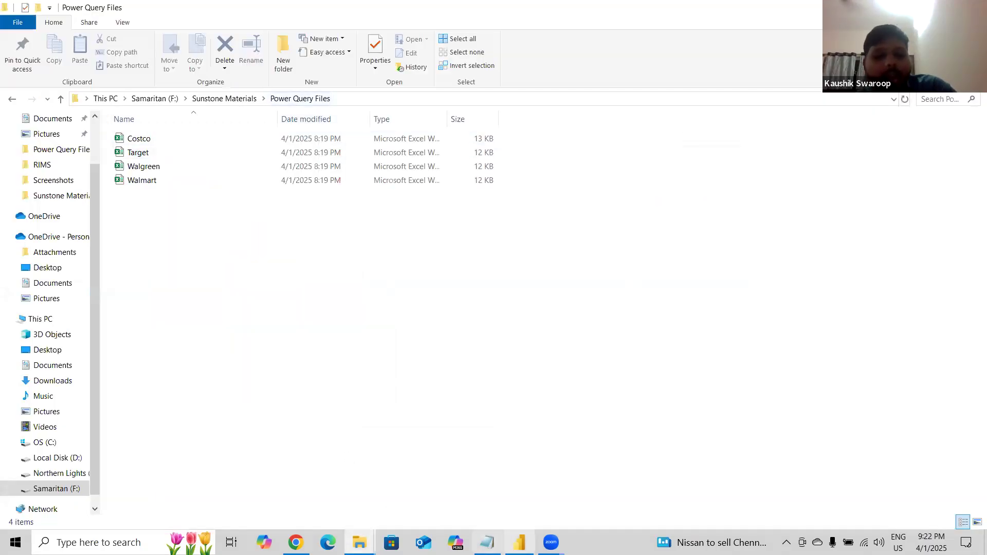
pyautogui.click(519, 542)
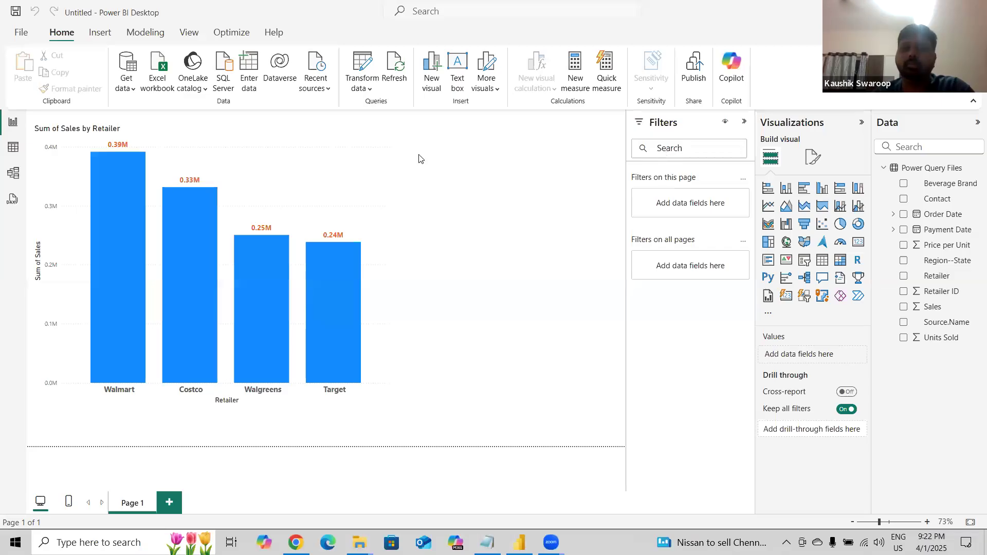
# Add the Contact field to the sales by retailer chart as its legend.
pyautogui.click(937, 211)
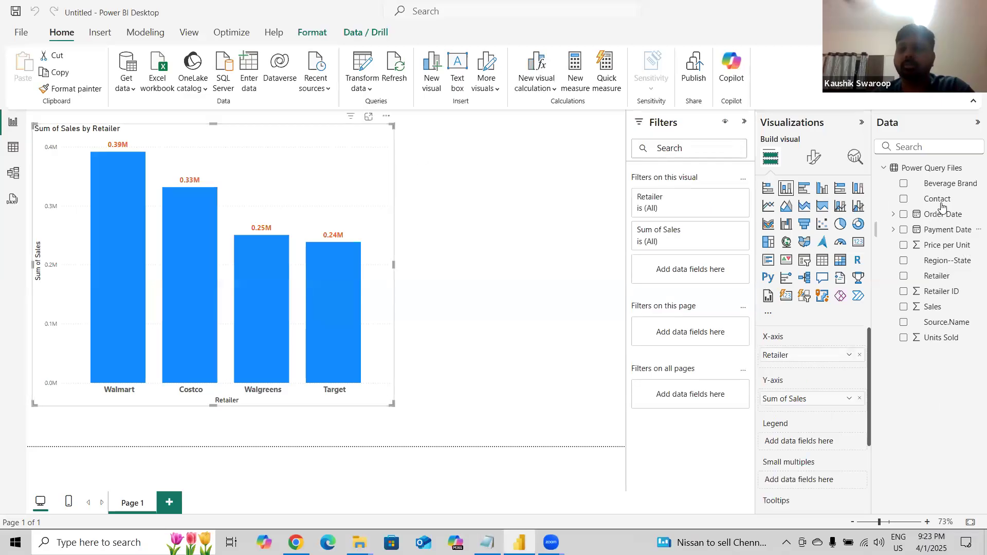
pyautogui.moveTo(828, 447); pyautogui.dragTo(825, 448)
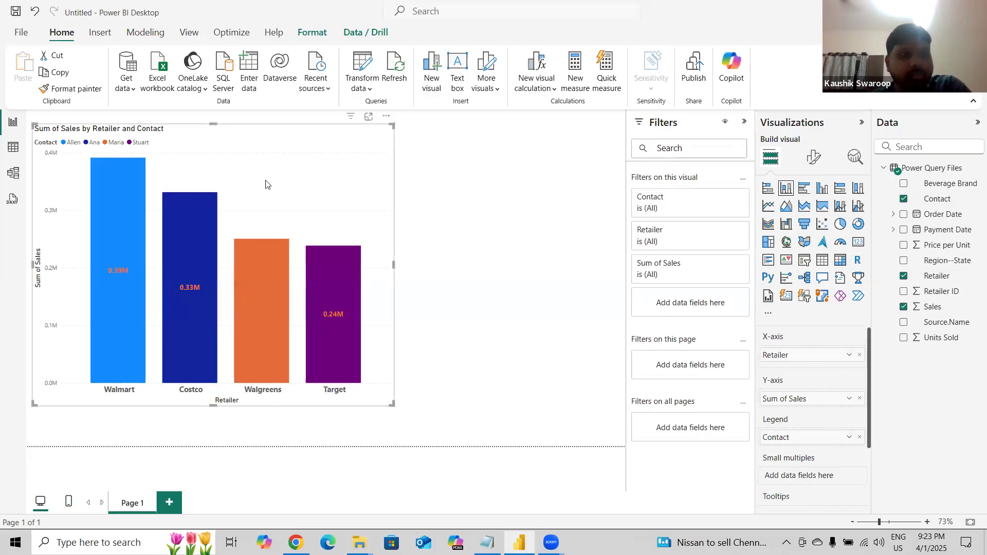
# Set the chart's data label position to Inside center.
pyautogui.click(813, 157)
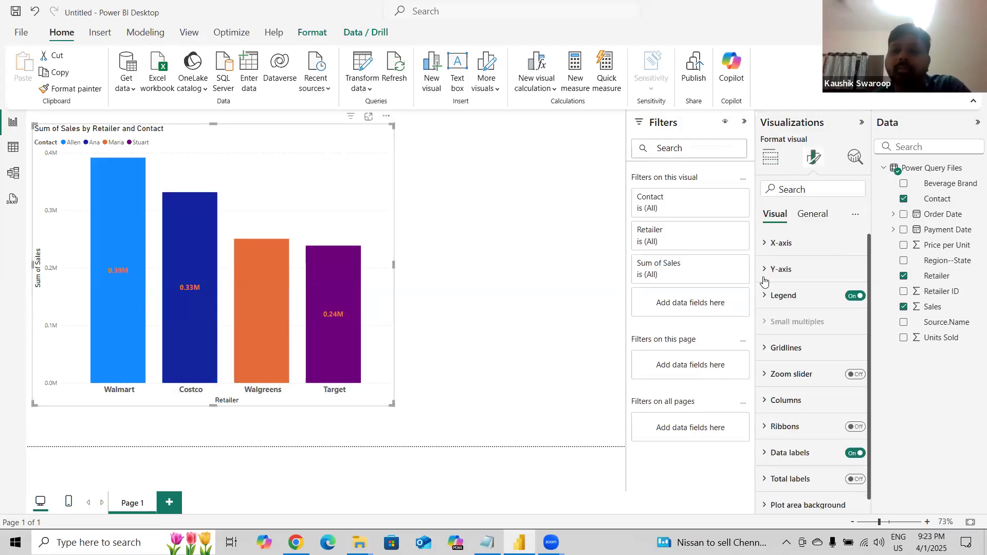
pyautogui.click(813, 454)
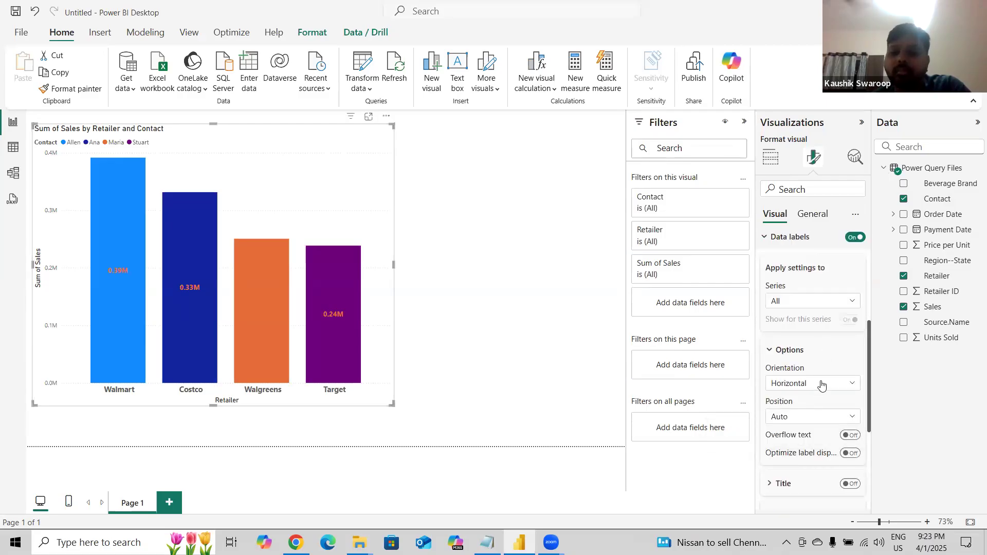
pyautogui.click(811, 416)
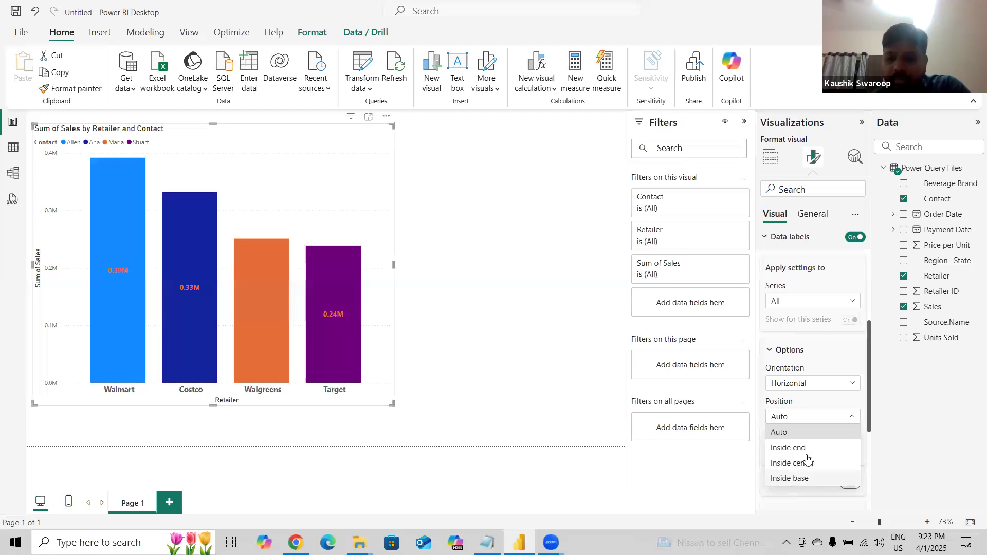
pyautogui.click(808, 453)
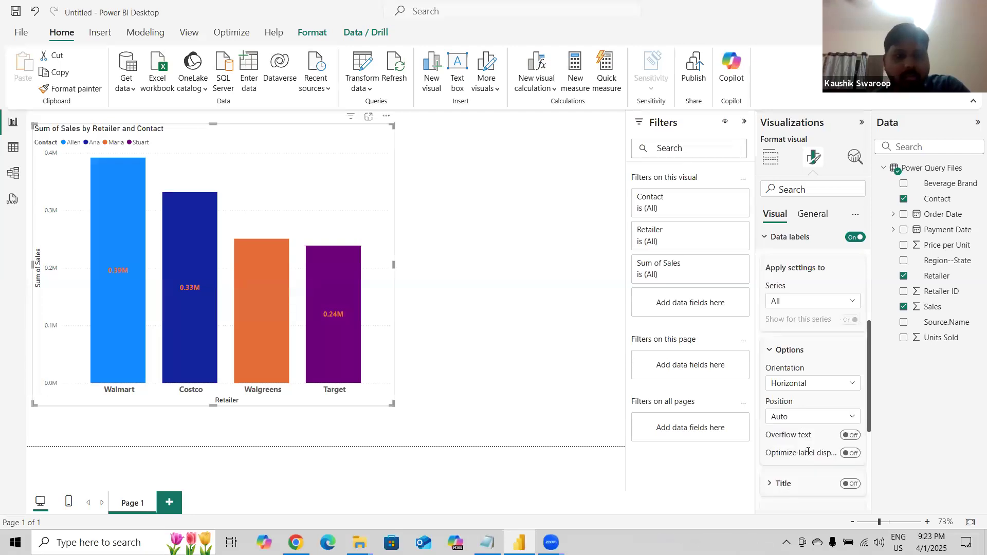
pyautogui.click(799, 421)
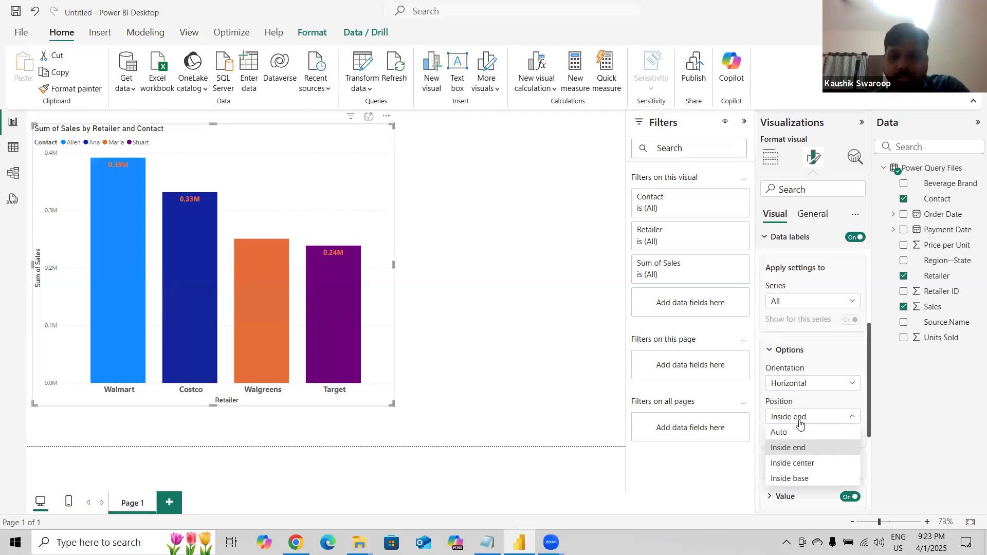
pyautogui.click(814, 465)
# Change the data label value color to white.
pyautogui.click(791, 351)
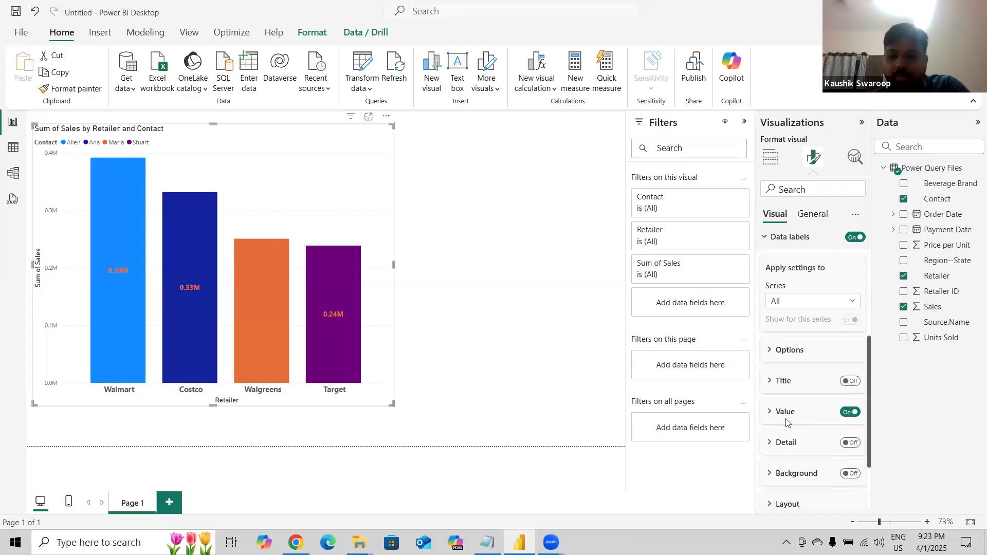
pyautogui.click(786, 420)
pyautogui.scroll(-1, 813, 478)
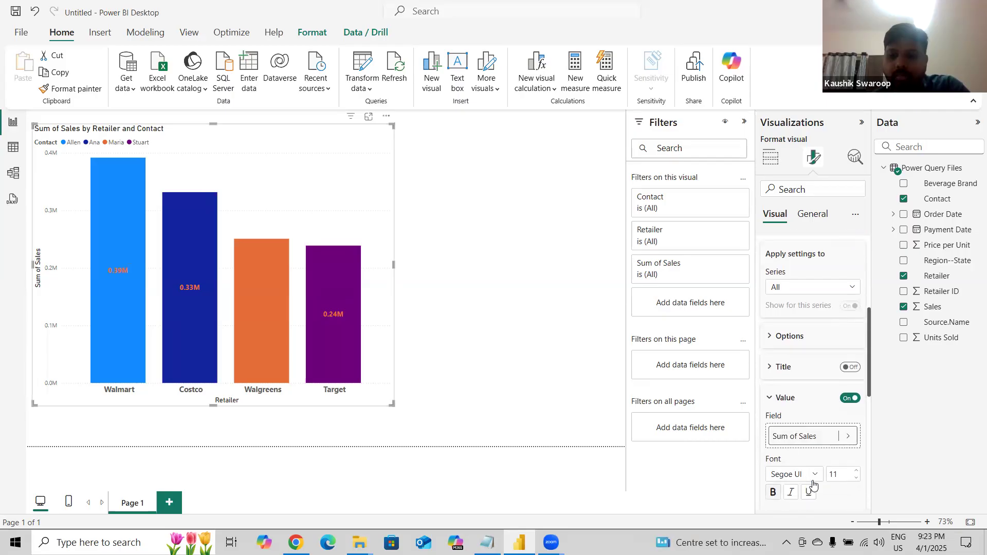
pyautogui.scroll(-2, 814, 486)
pyautogui.click(785, 445)
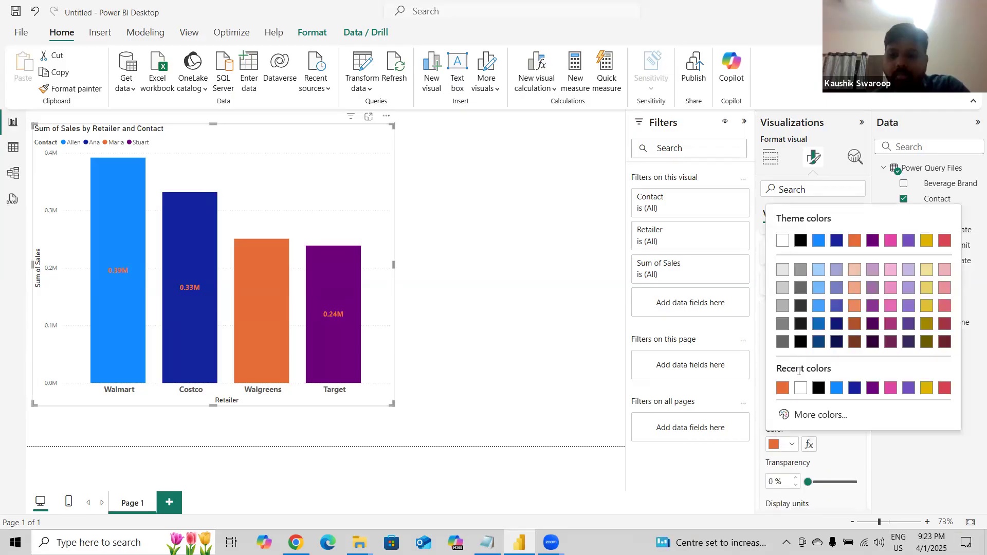
pyautogui.click(801, 388)
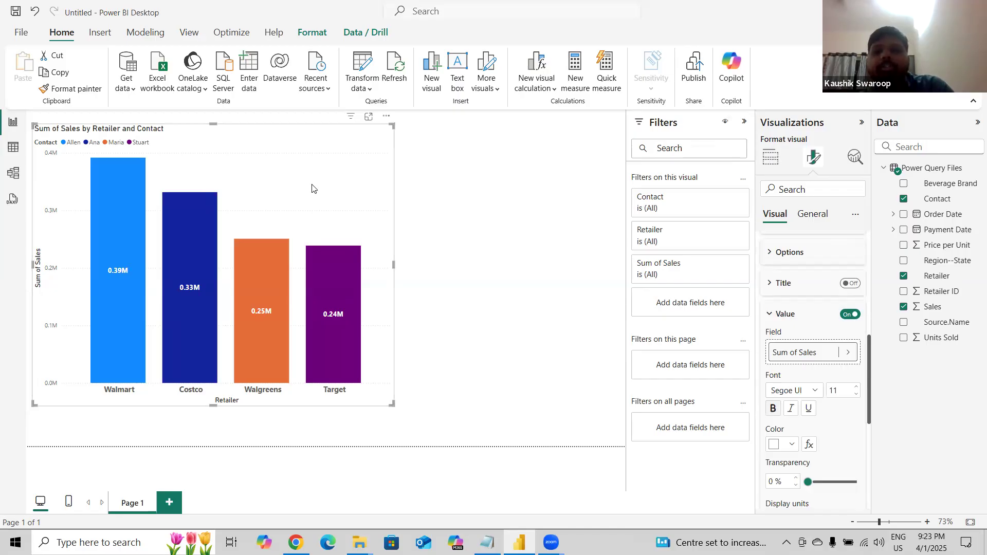
pyautogui.click(744, 121)
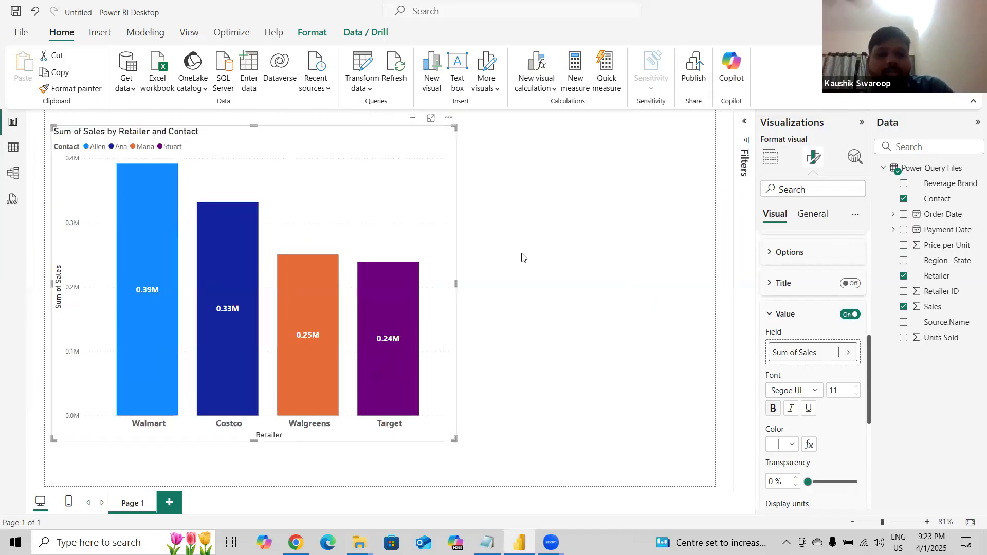
pyautogui.click(522, 257)
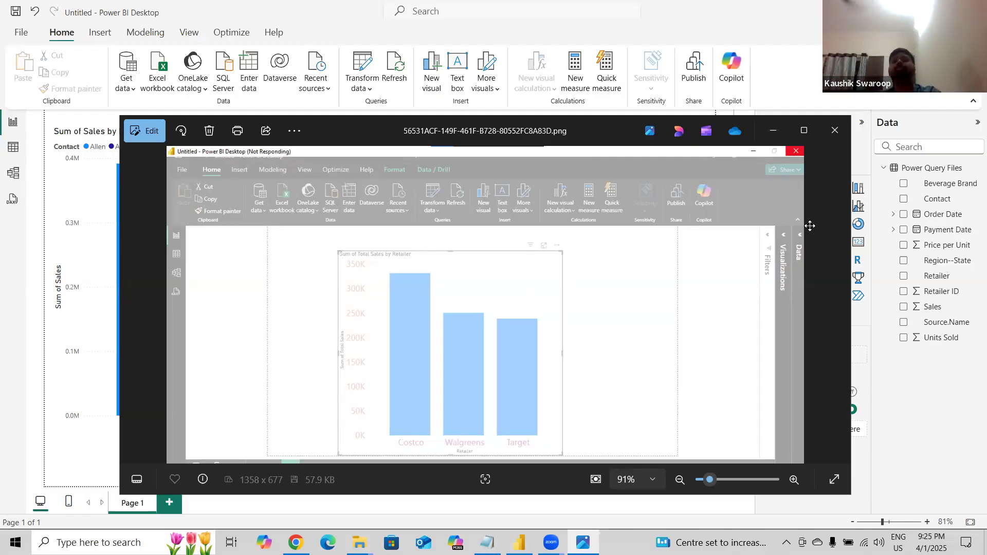
pyautogui.click(835, 131)
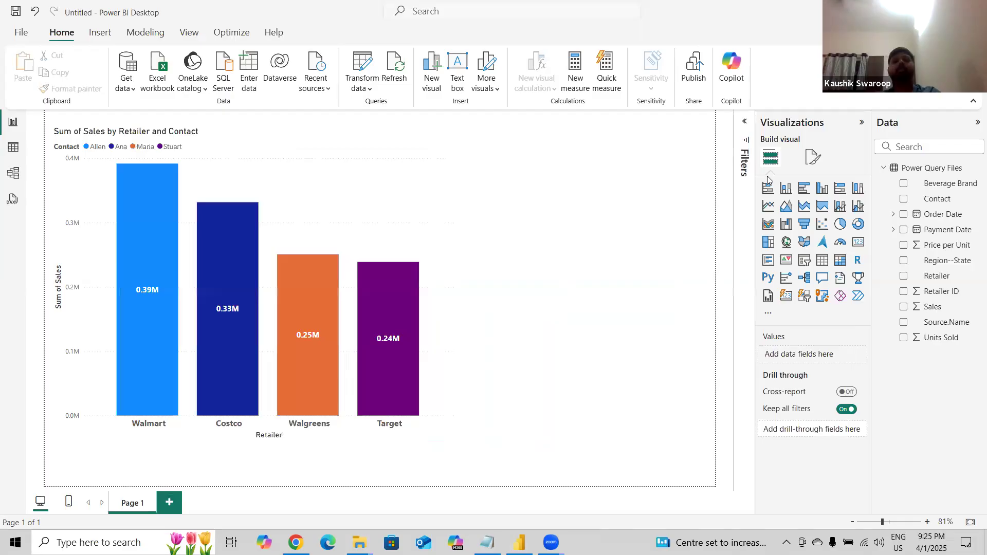